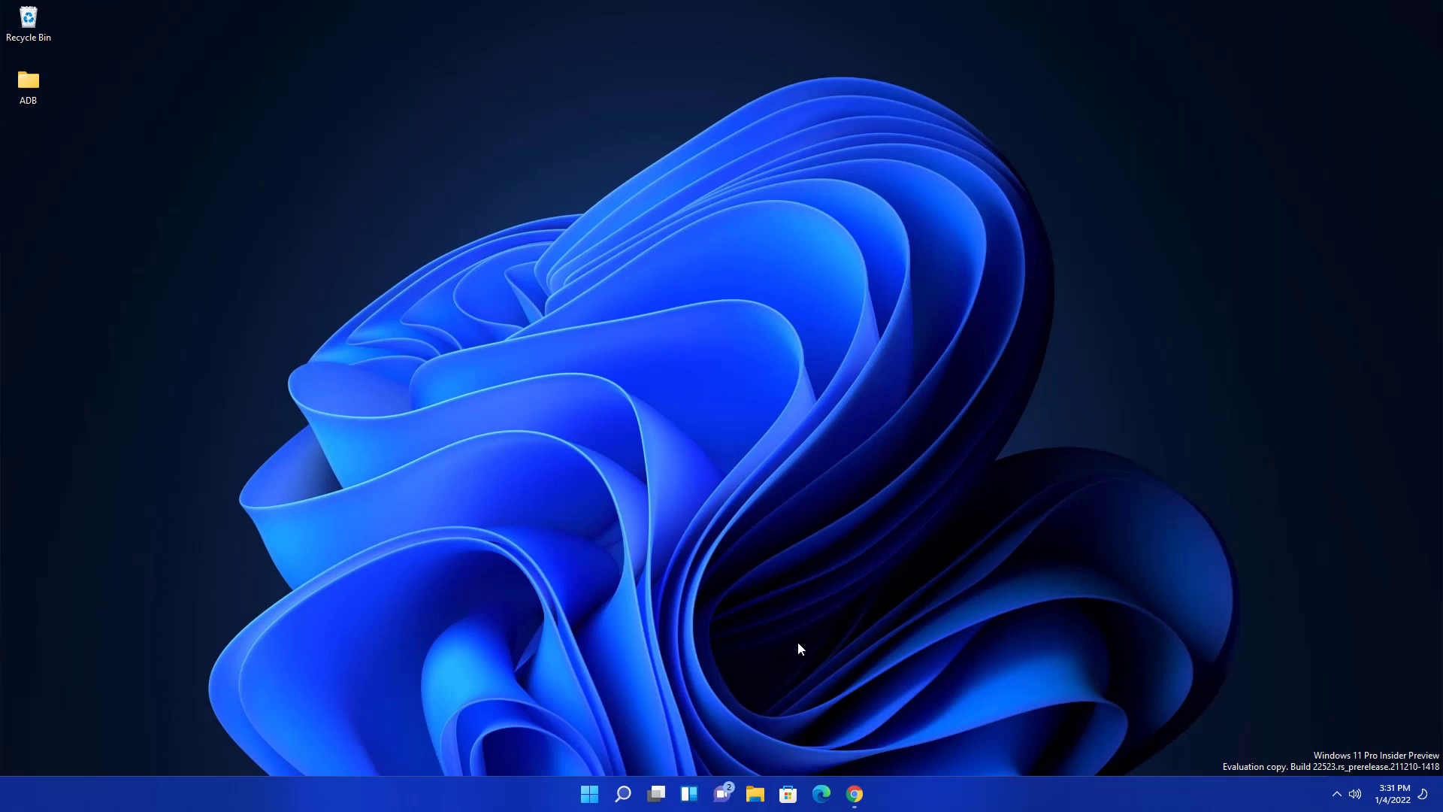
Open the blank Word document in the browser and dictate a short paragraph into it with Windows voice typing.
left_click(855, 795)
key("super+h")
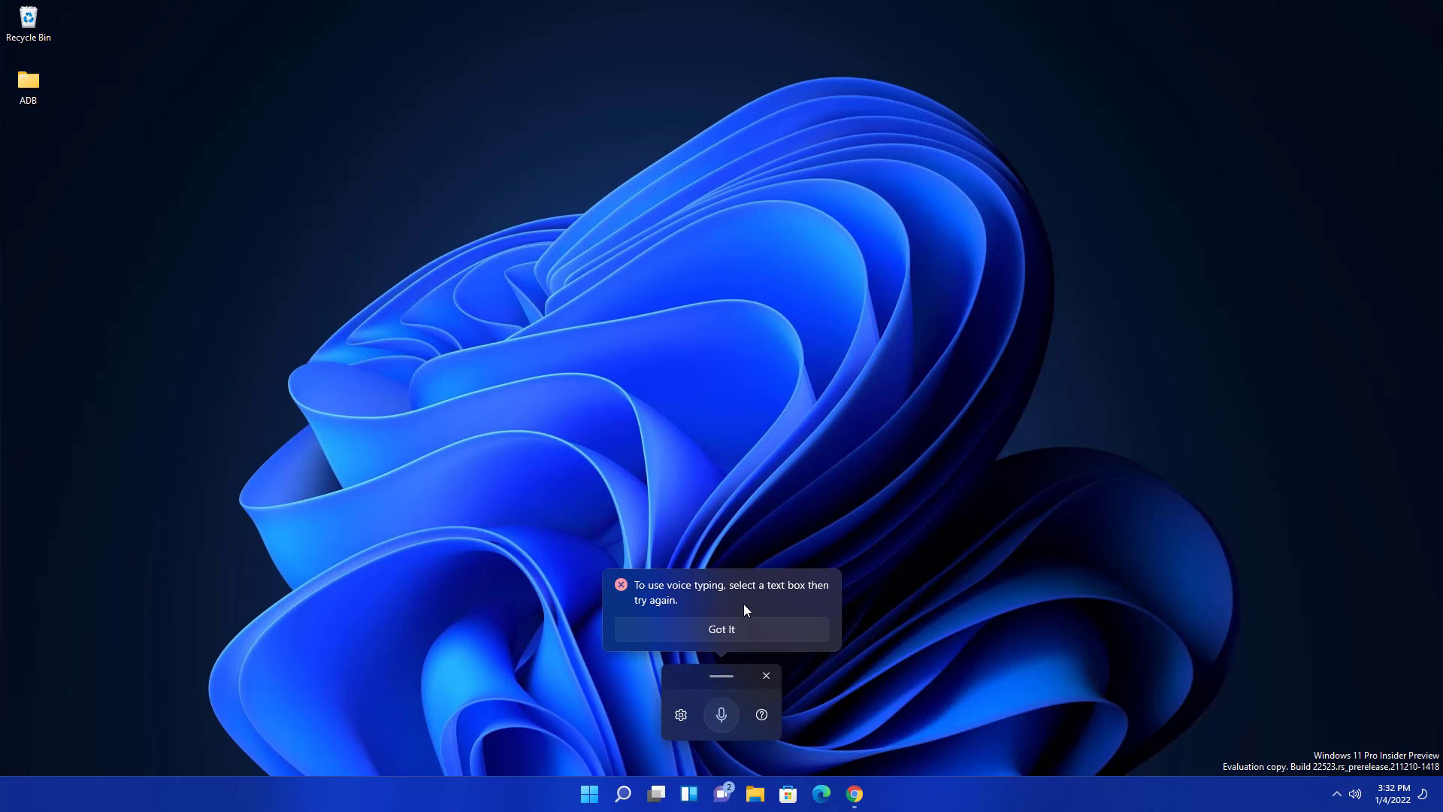
left_click(854, 793)
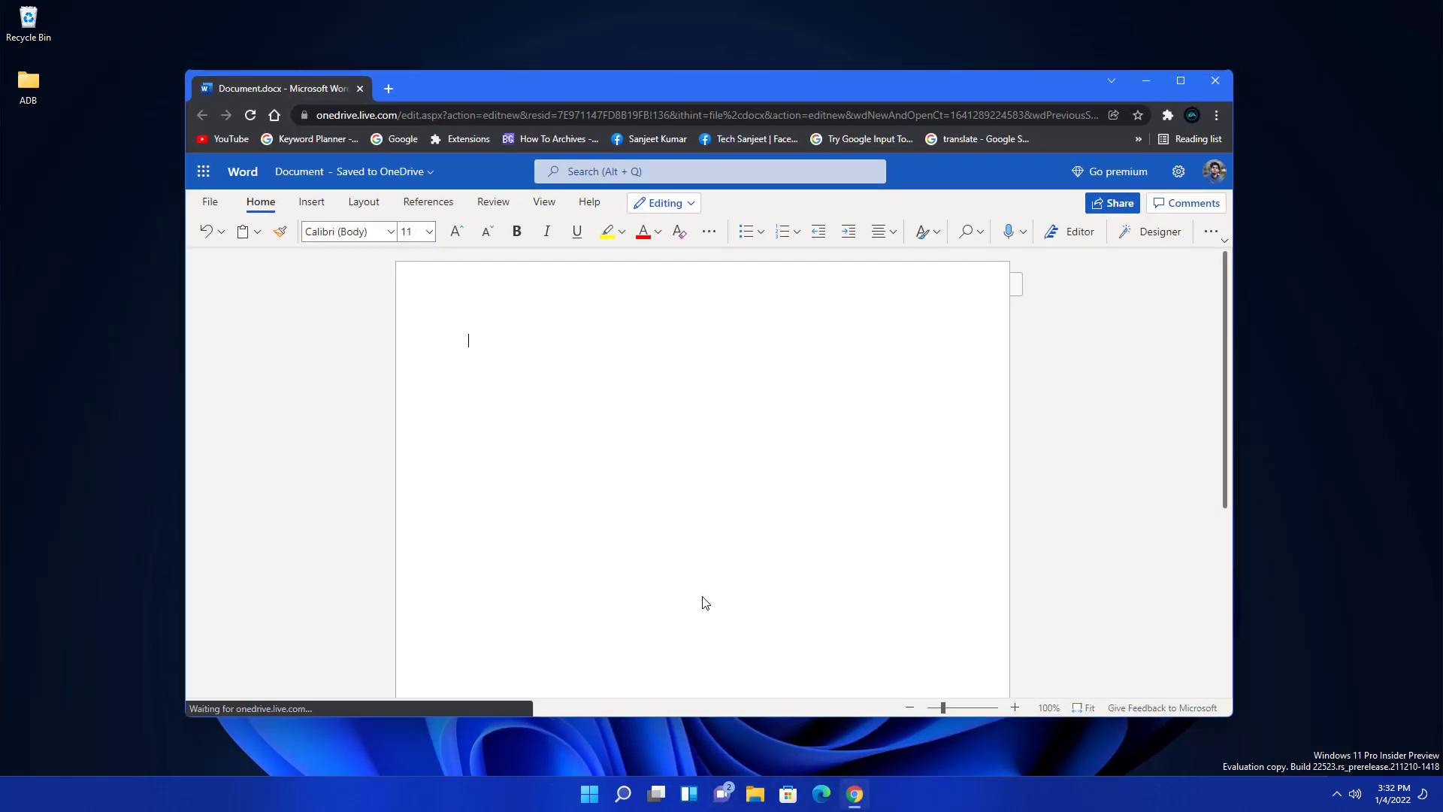
key("super+h")
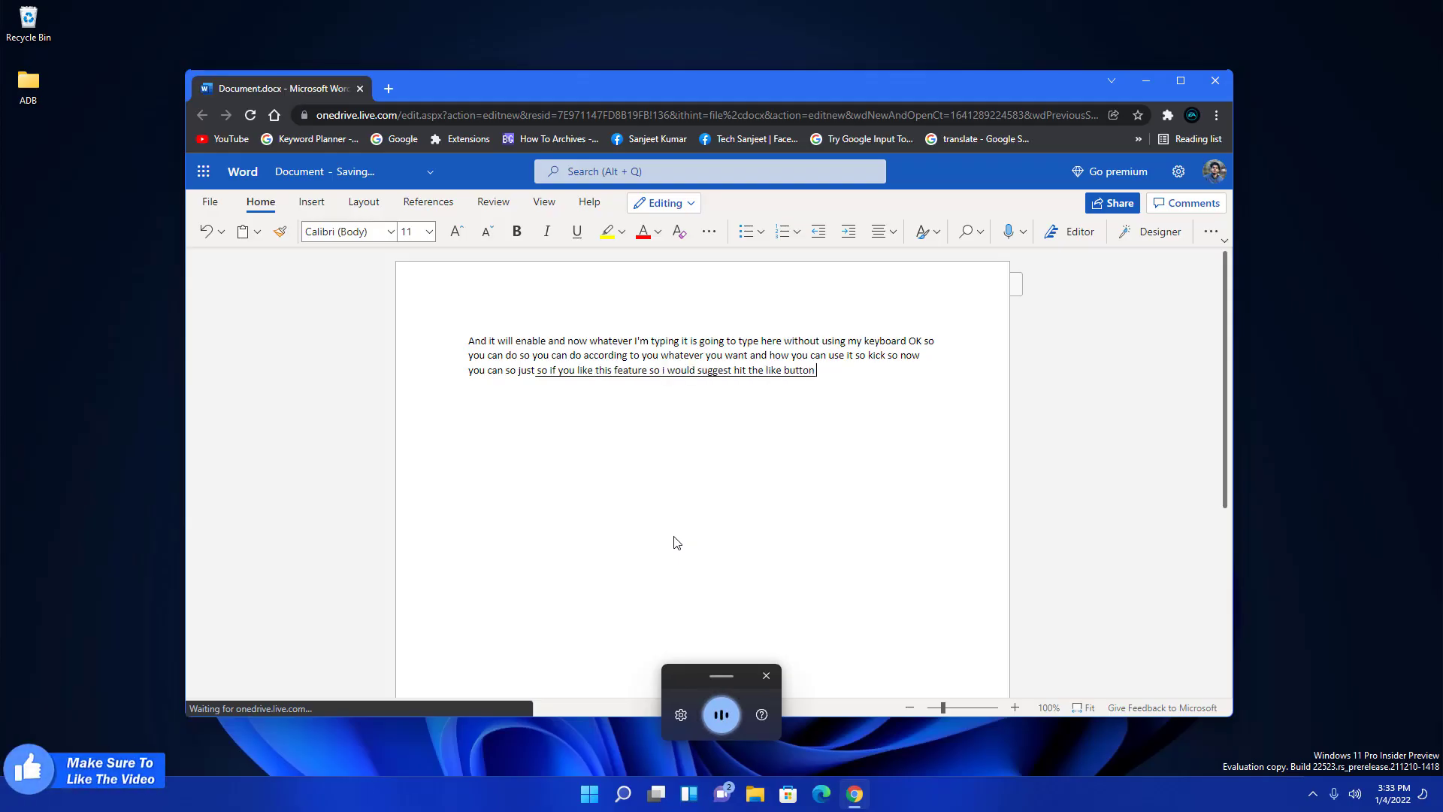
Close voice typing, keeping the dictated paragraph, and minimize the Word document's browser window.
key("ctrl+a")
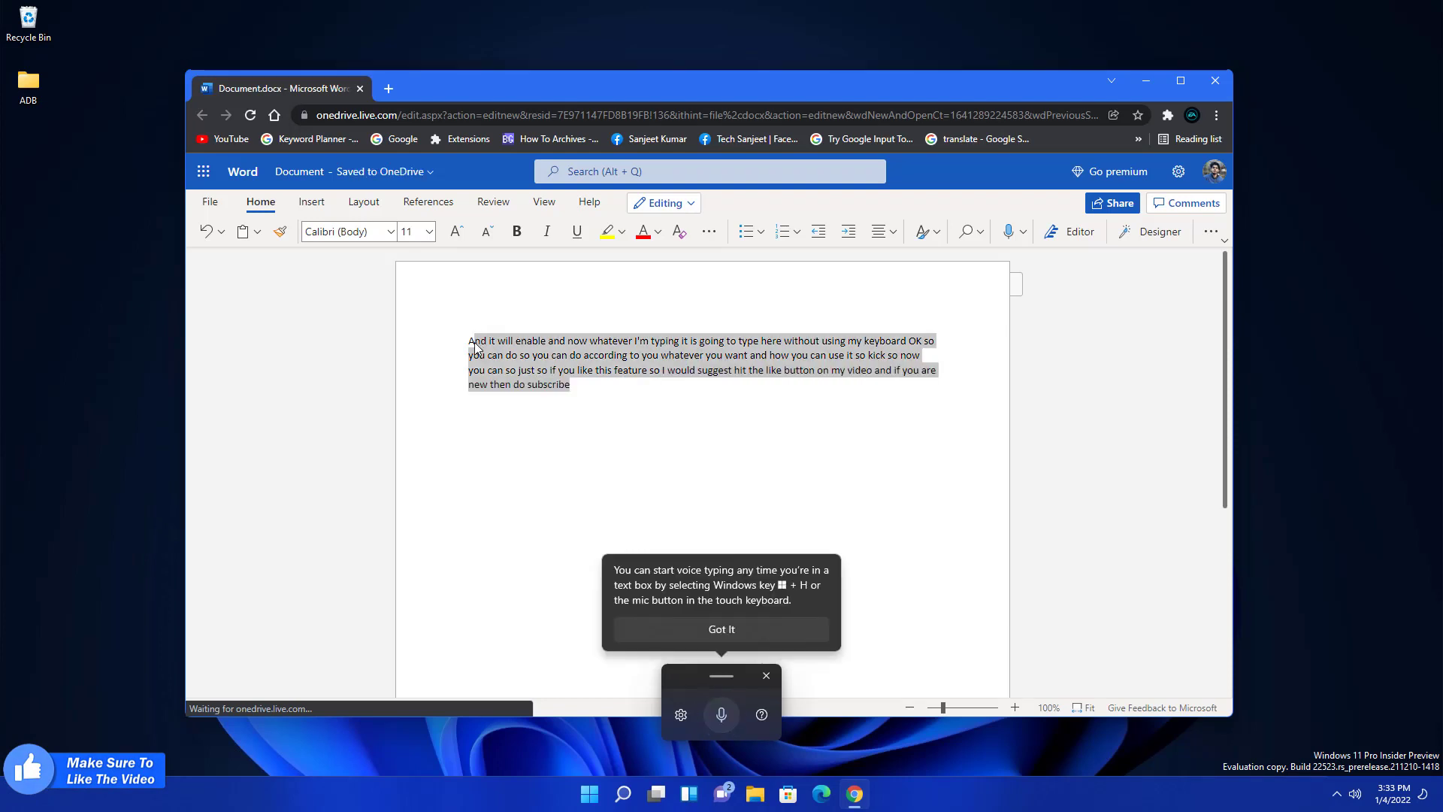
left_click(580, 388)
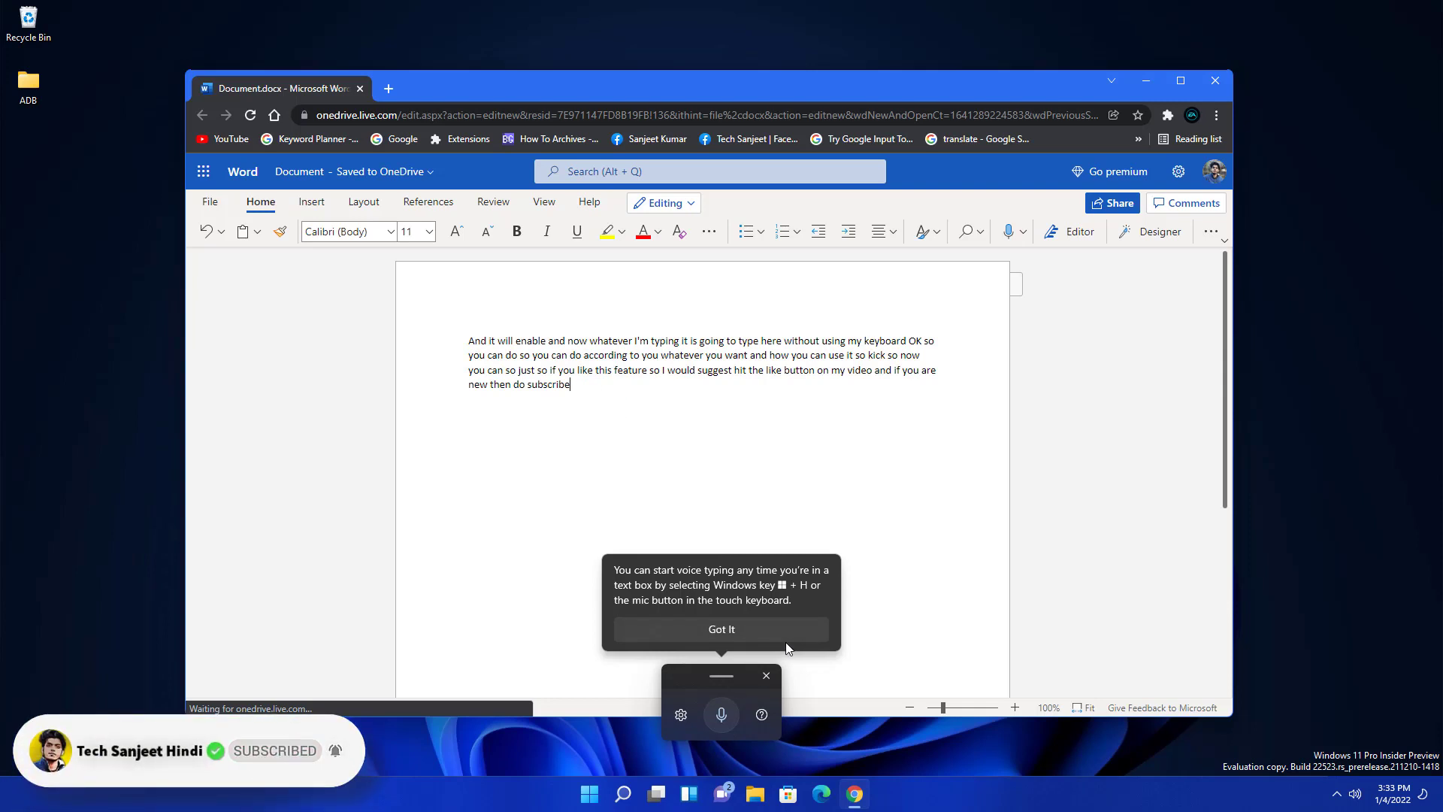
left_click(766, 678)
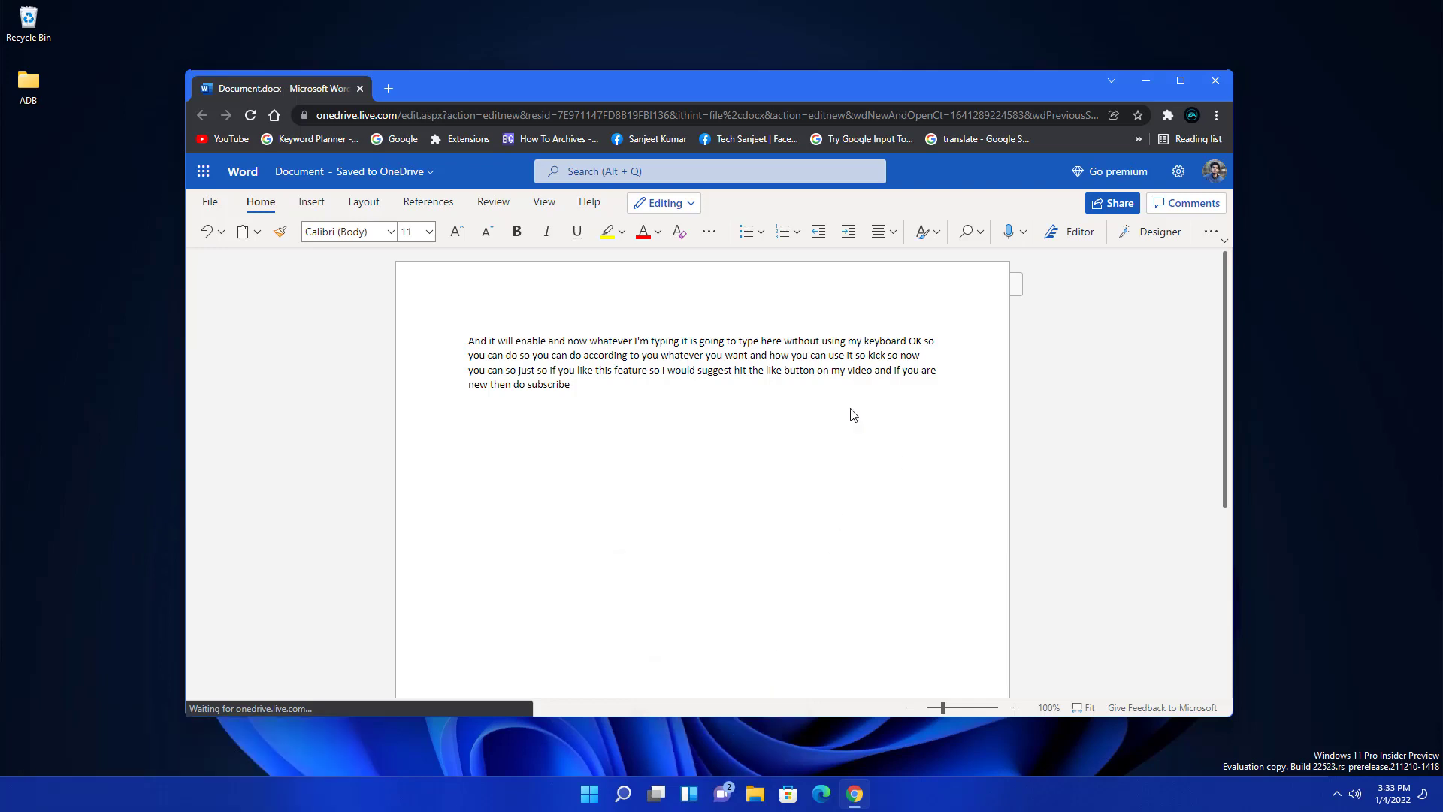
left_click(1146, 81)
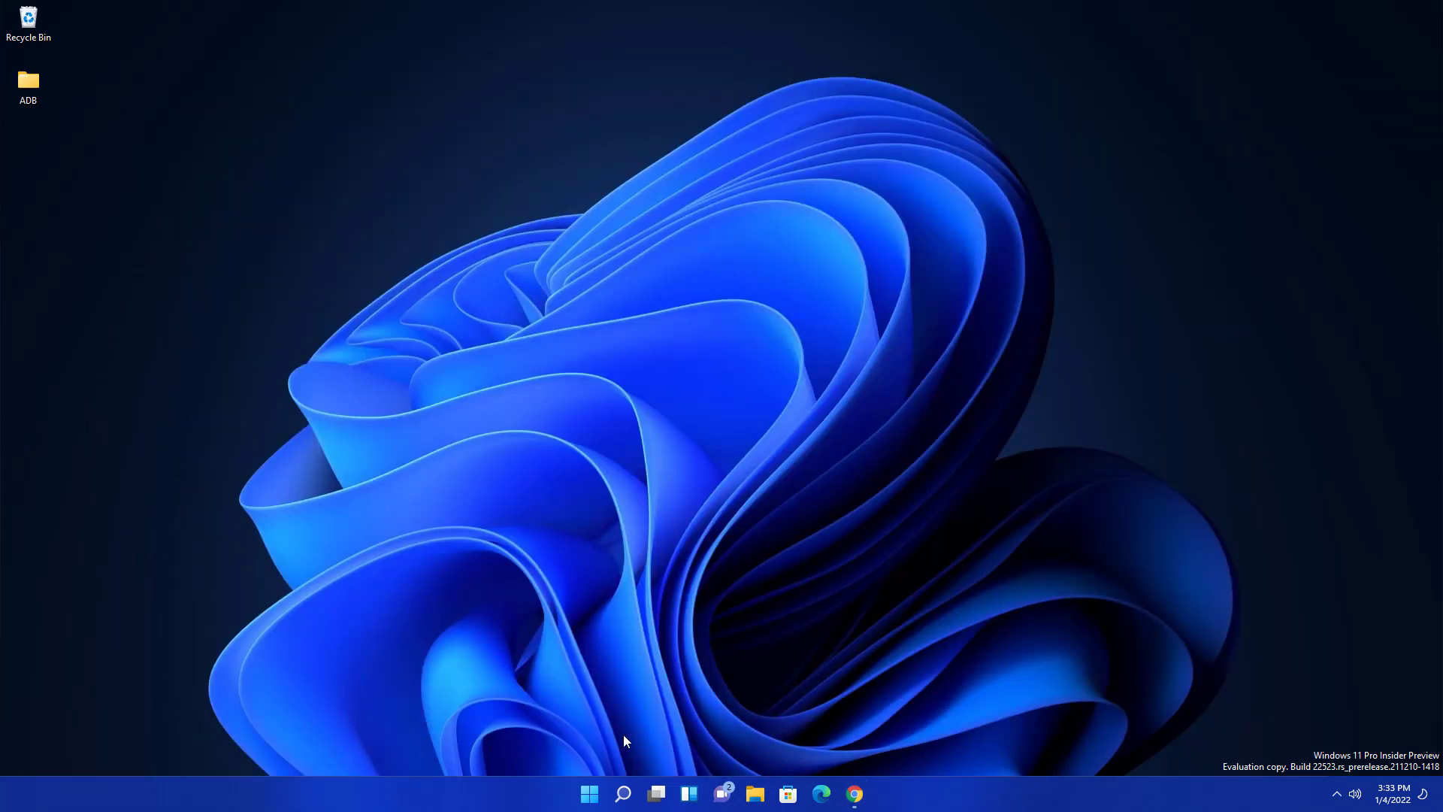
Turn on Voice access in the Speech section of the Windows Accessibility settings.
left_click(591, 796)
left_click(774, 365)
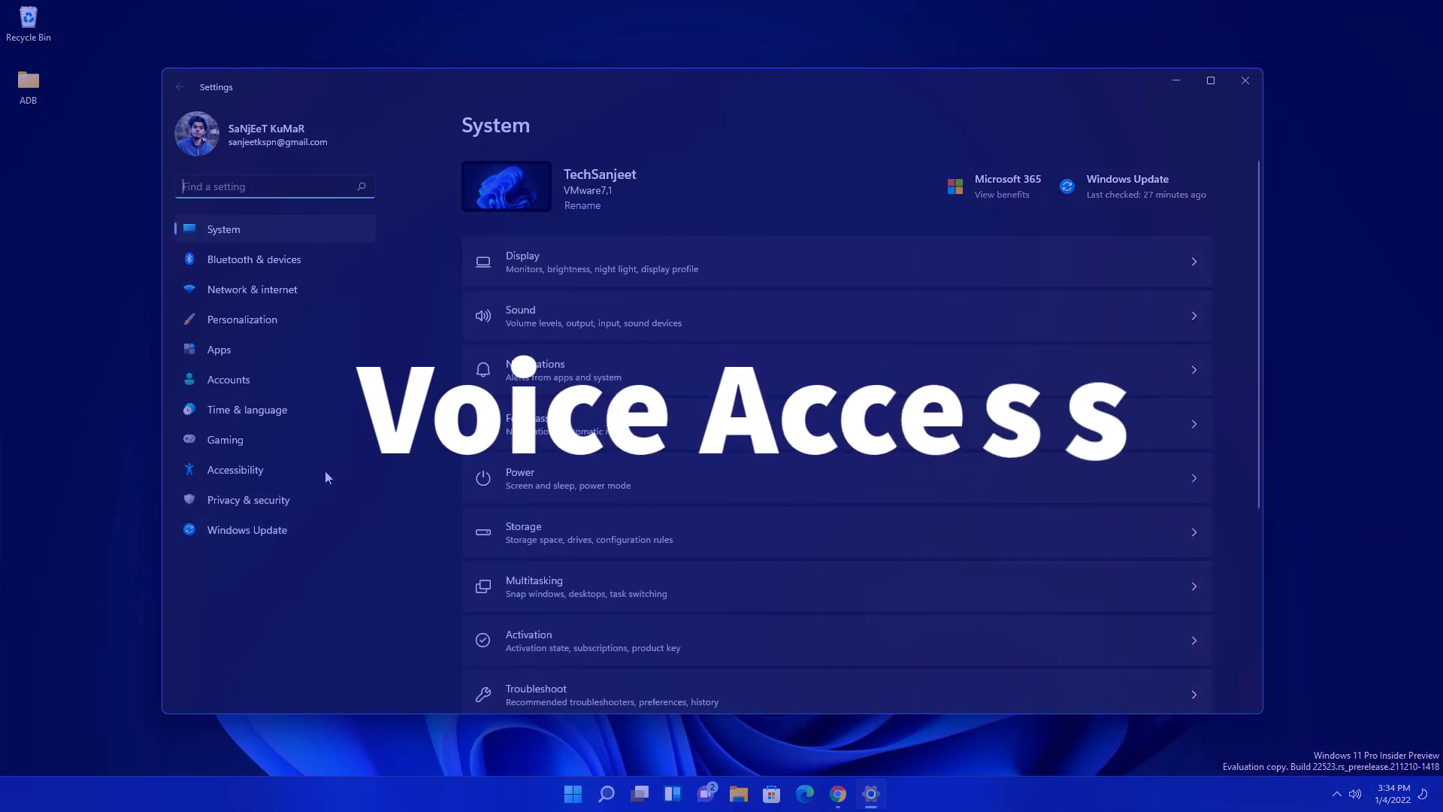
left_click(292, 469)
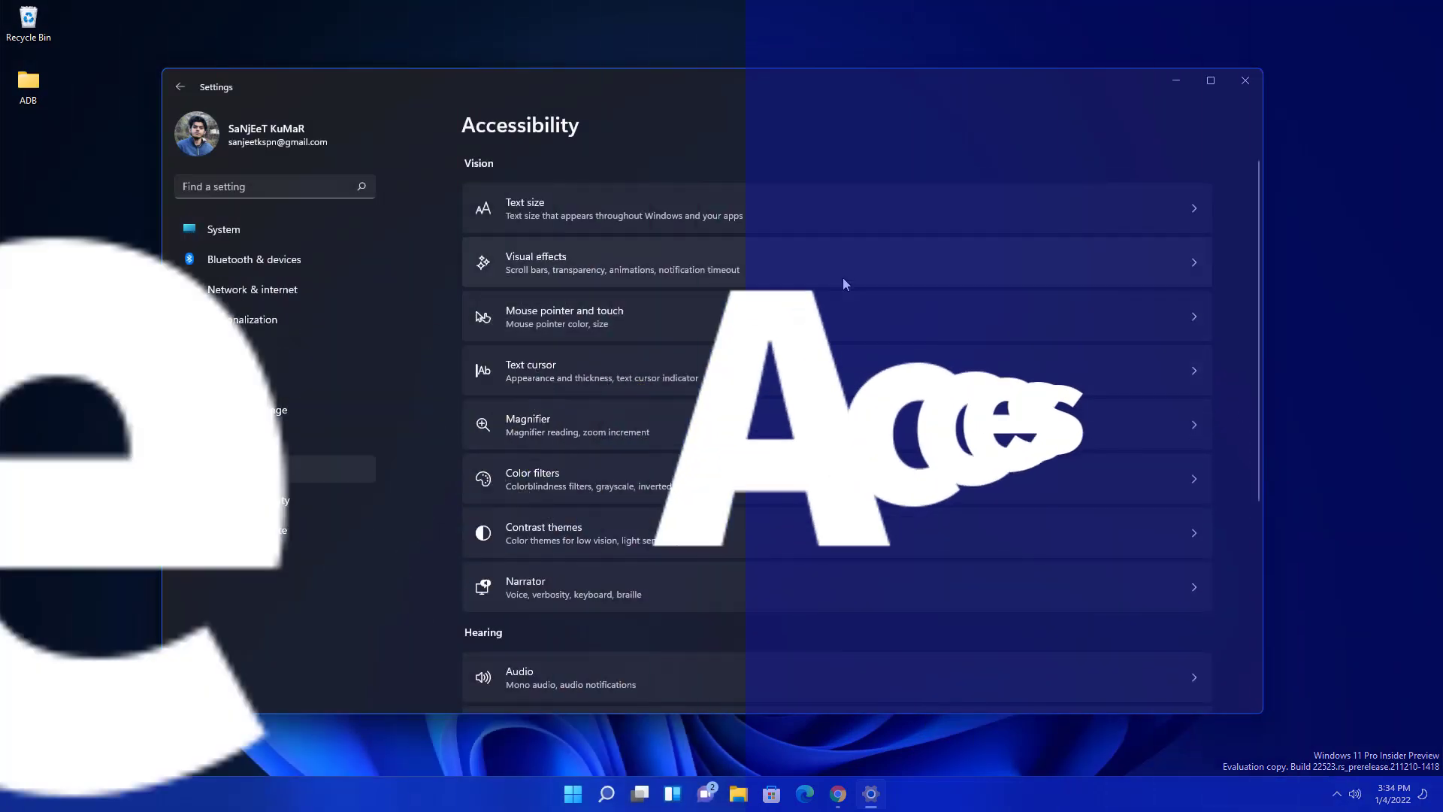
scroll(631, 515, "down", 3)
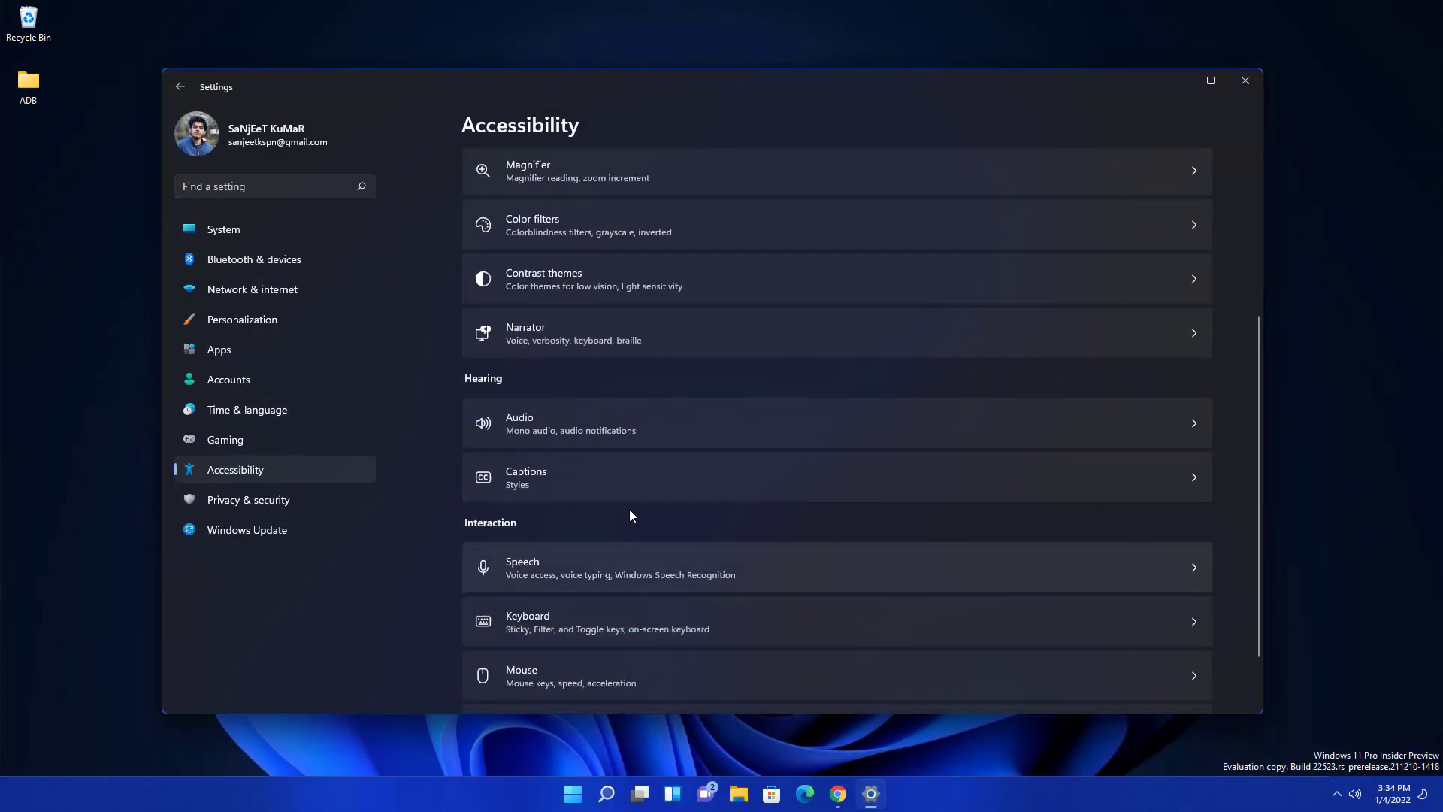
left_click(667, 571)
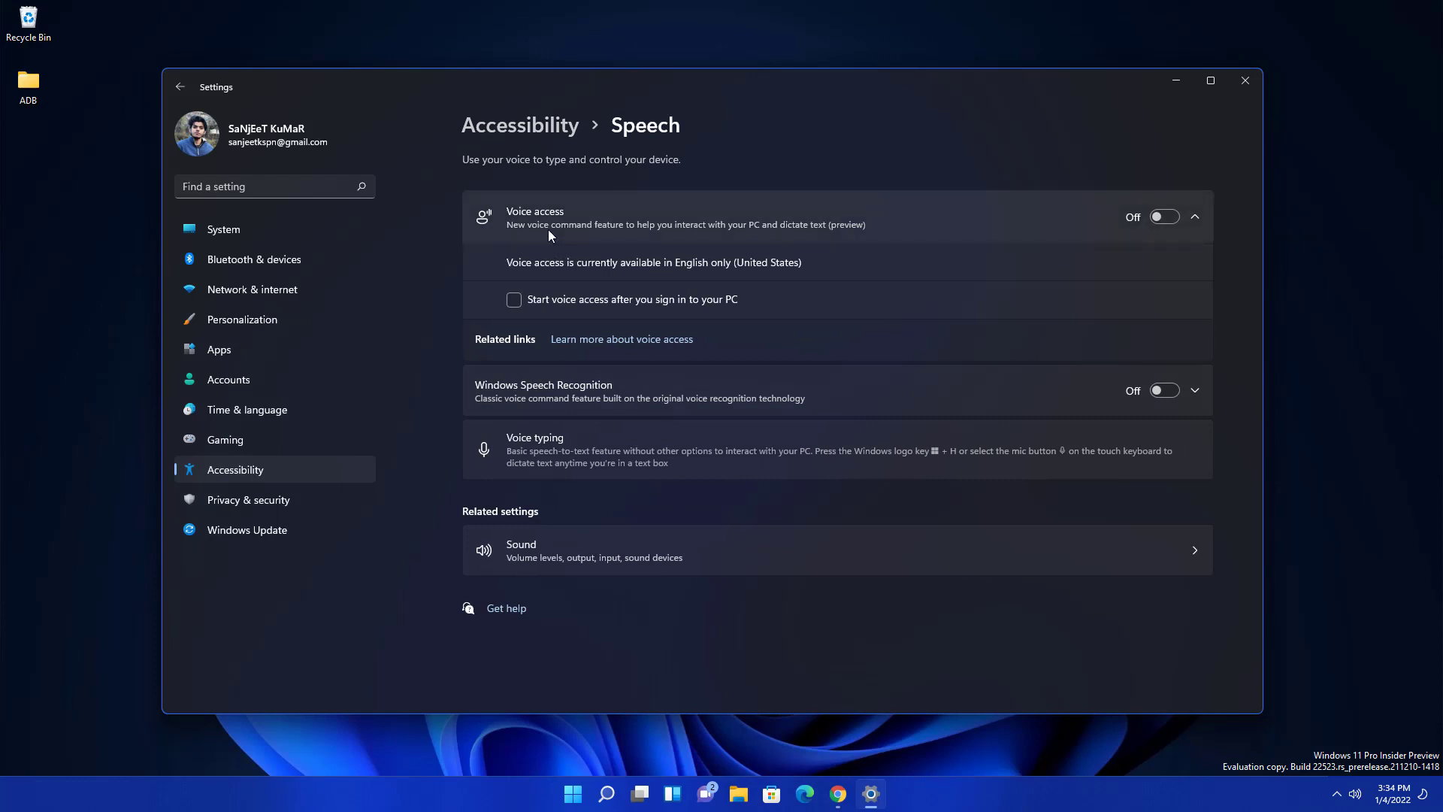
left_click(1164, 217)
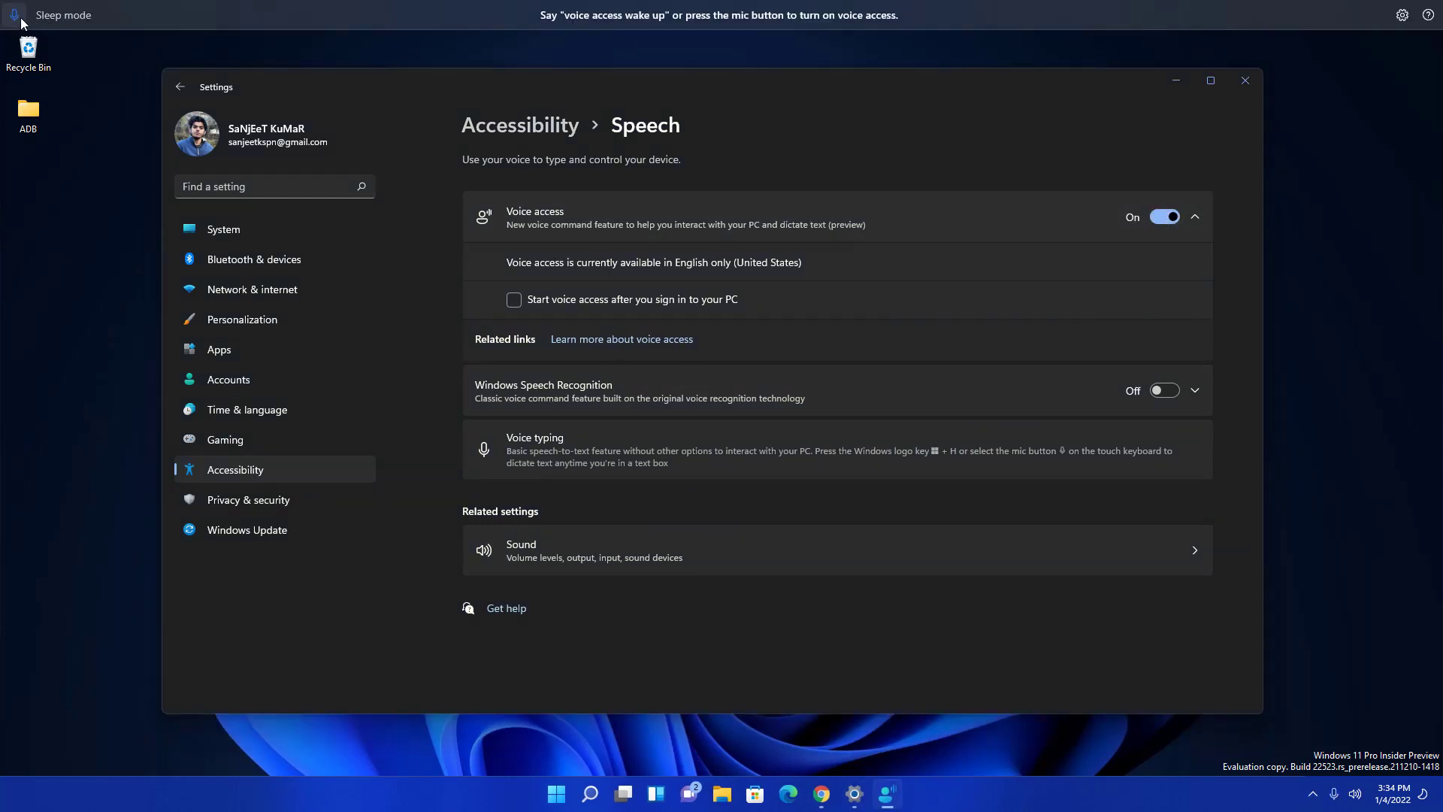
Show the desktop, wake voice access to try spoken commands, and open the voice access settings.
key("super+d")
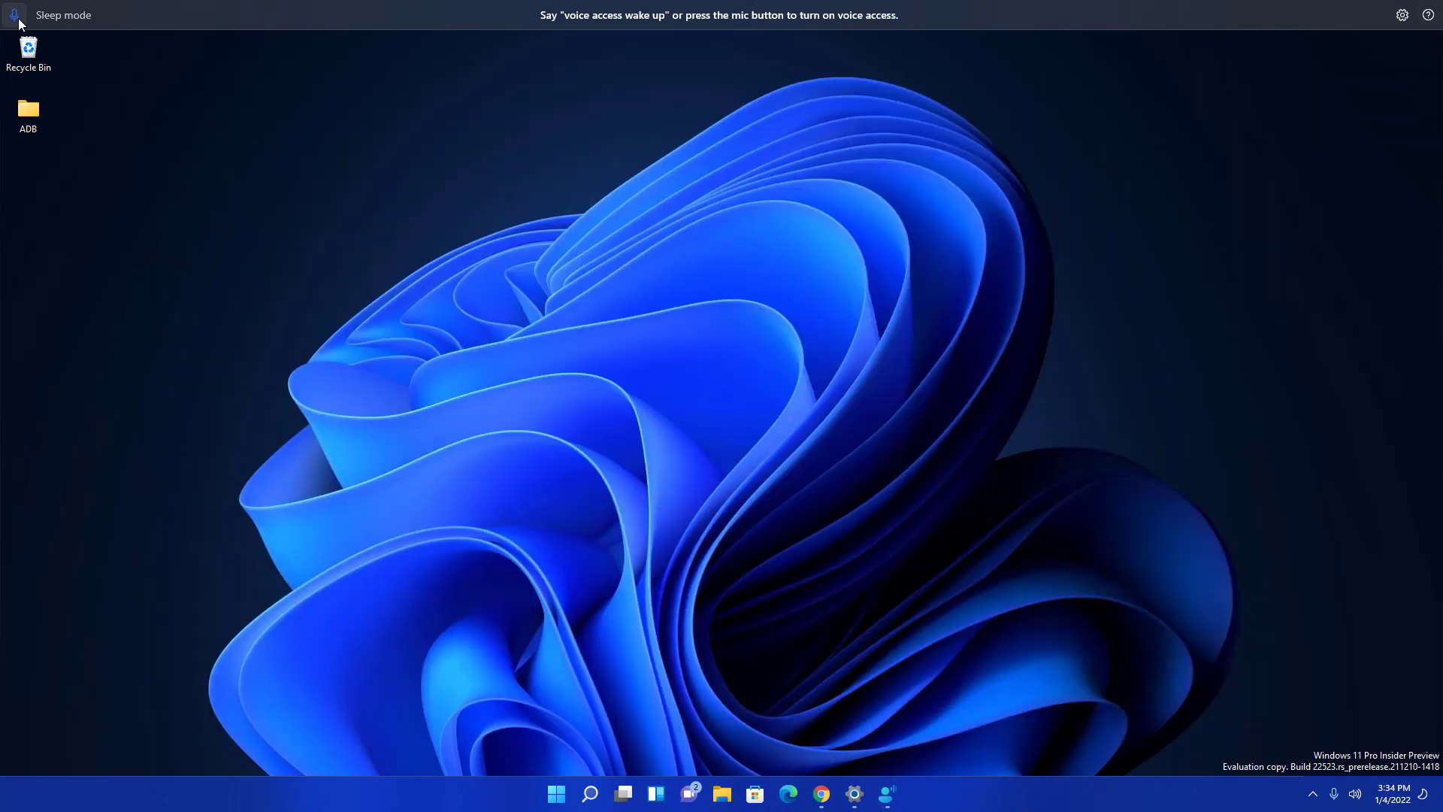
left_click(15, 15)
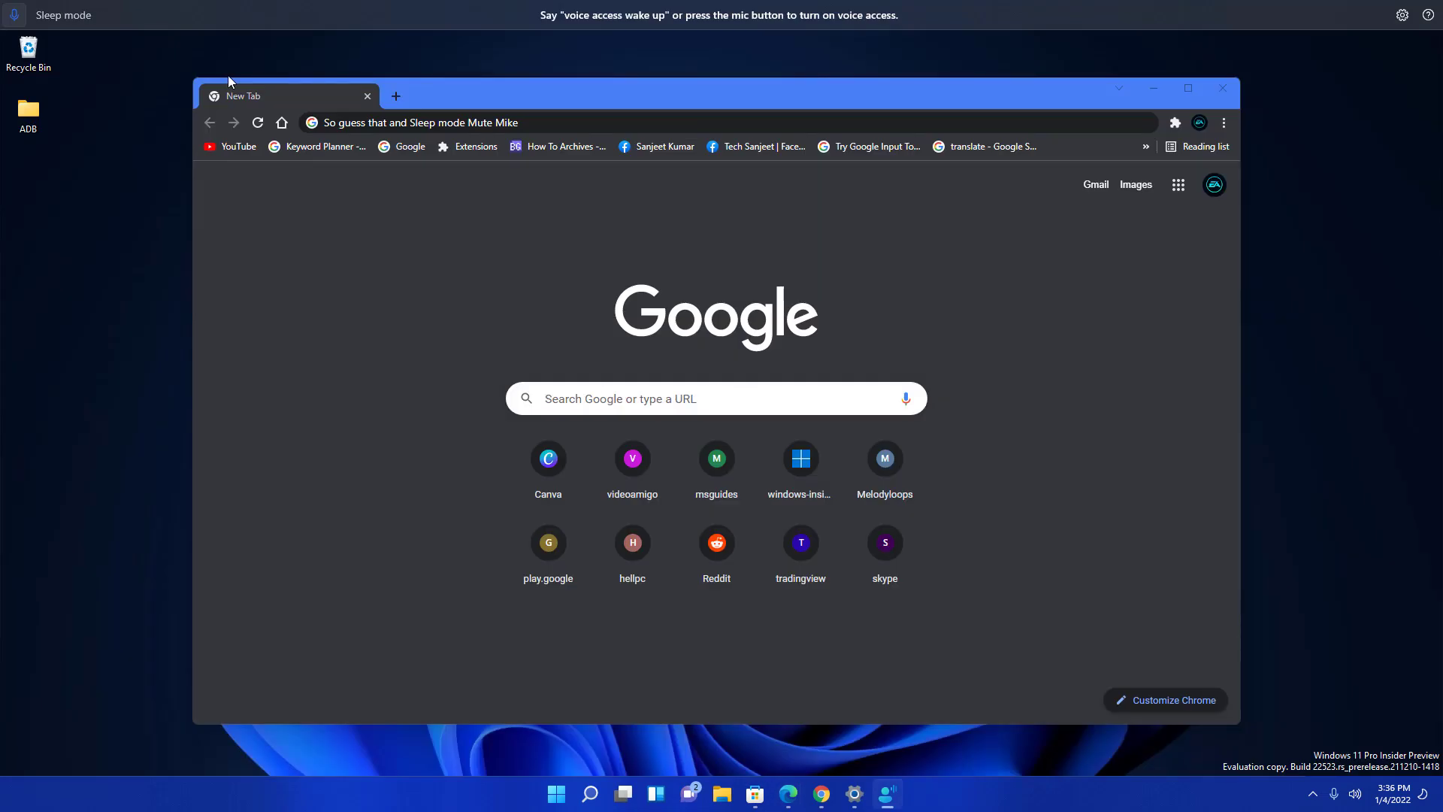
left_click(1401, 15)
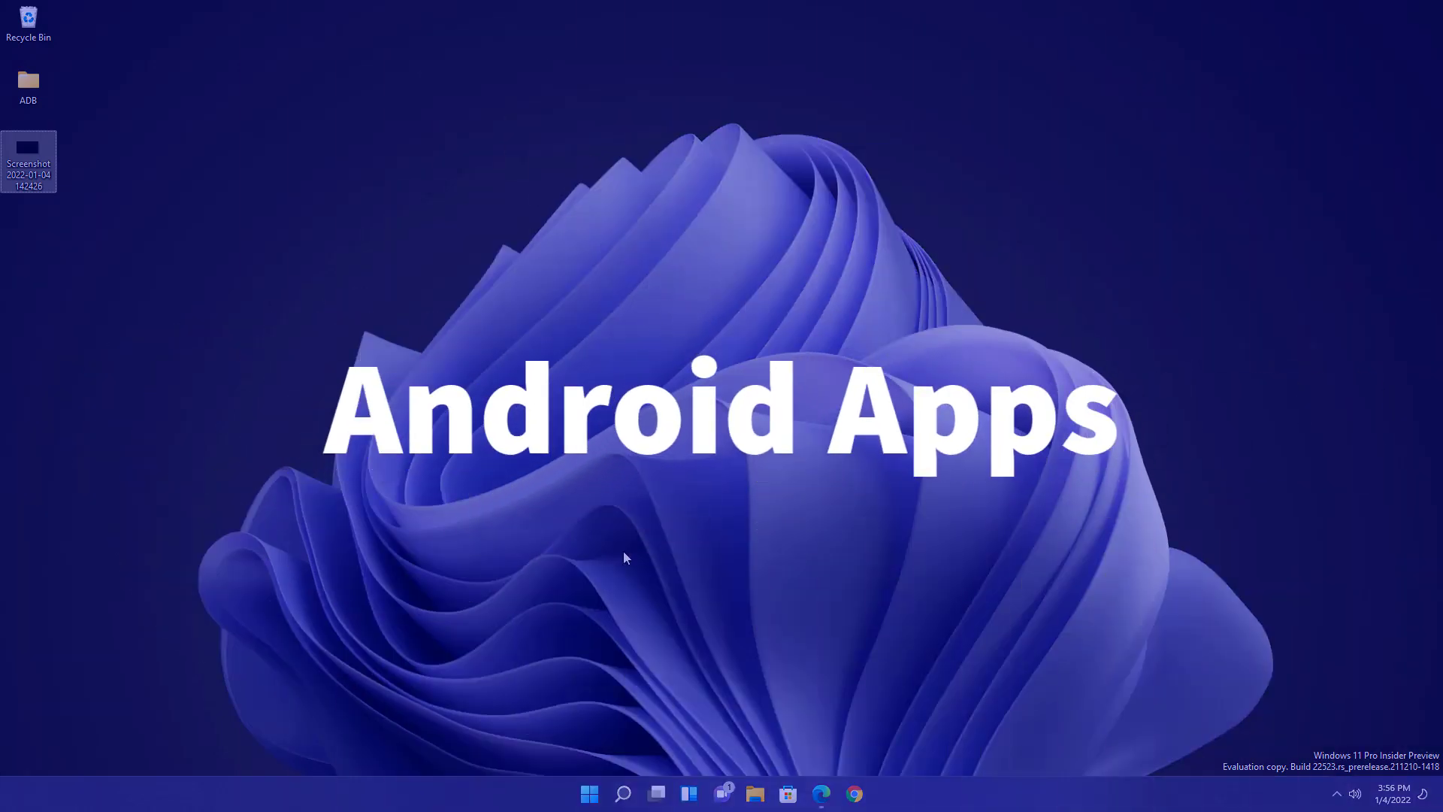
Launch the Instagram Android app, move its window to the other half of the desktop, and open the account's profile page.
left_click(589, 793)
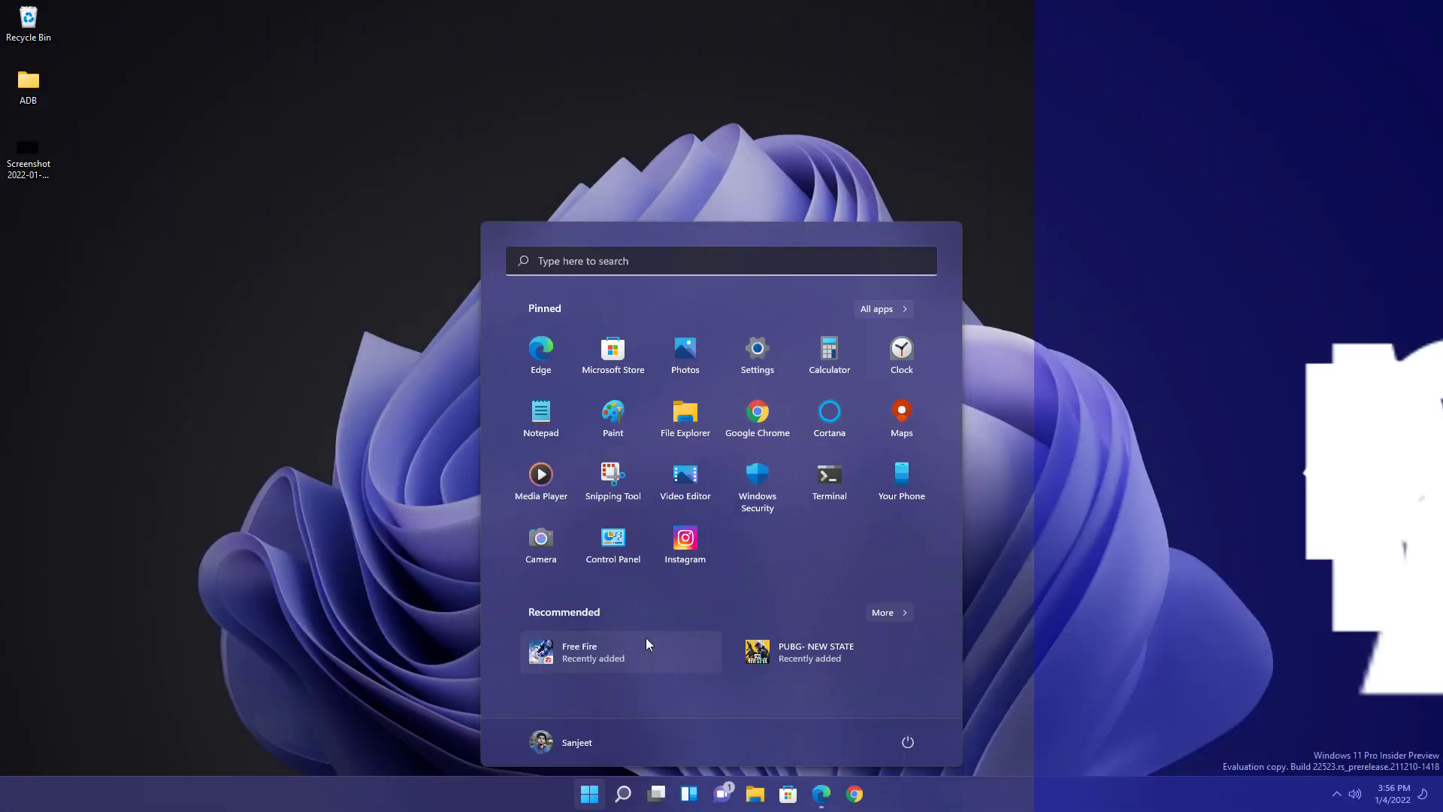
left_click(685, 542)
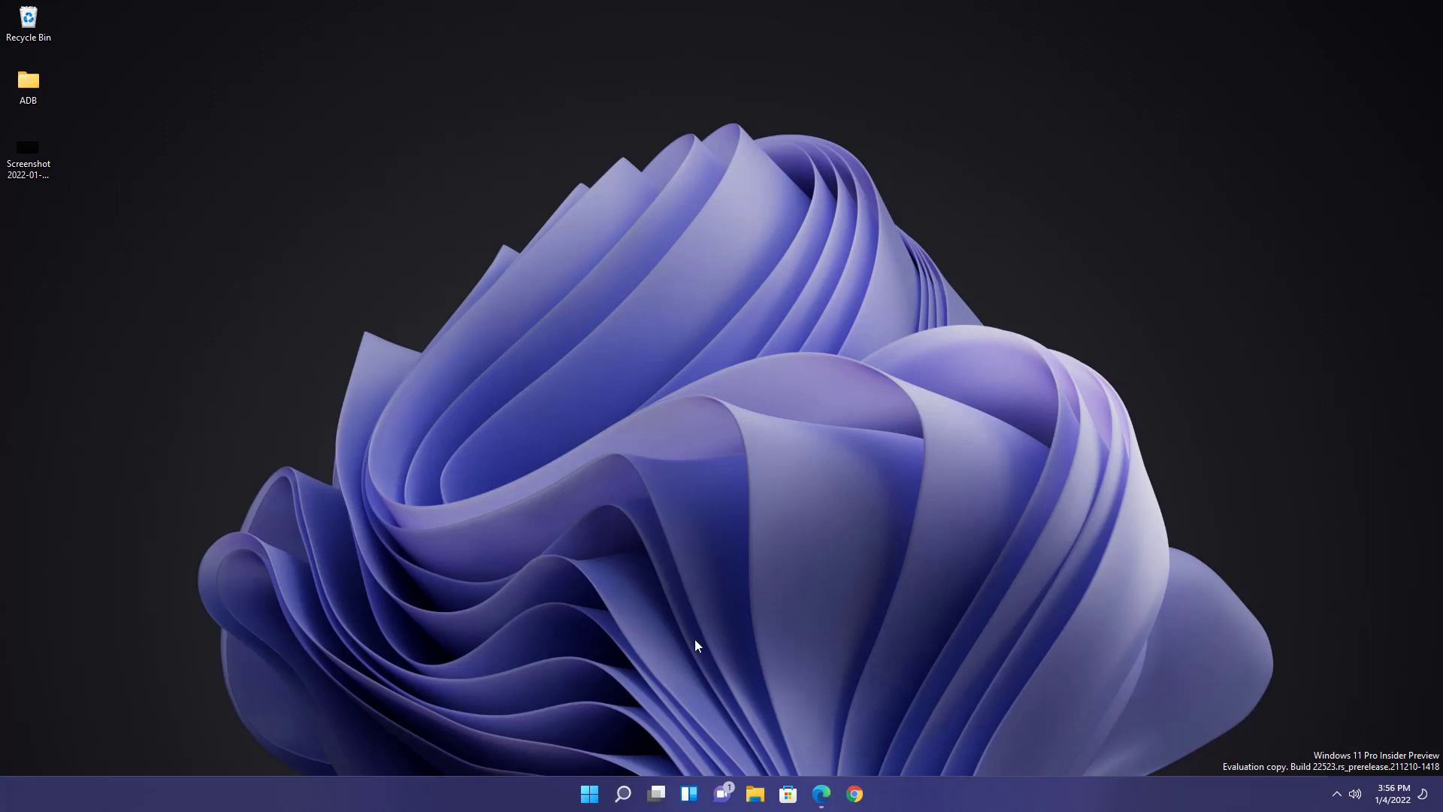
left_click(589, 793)
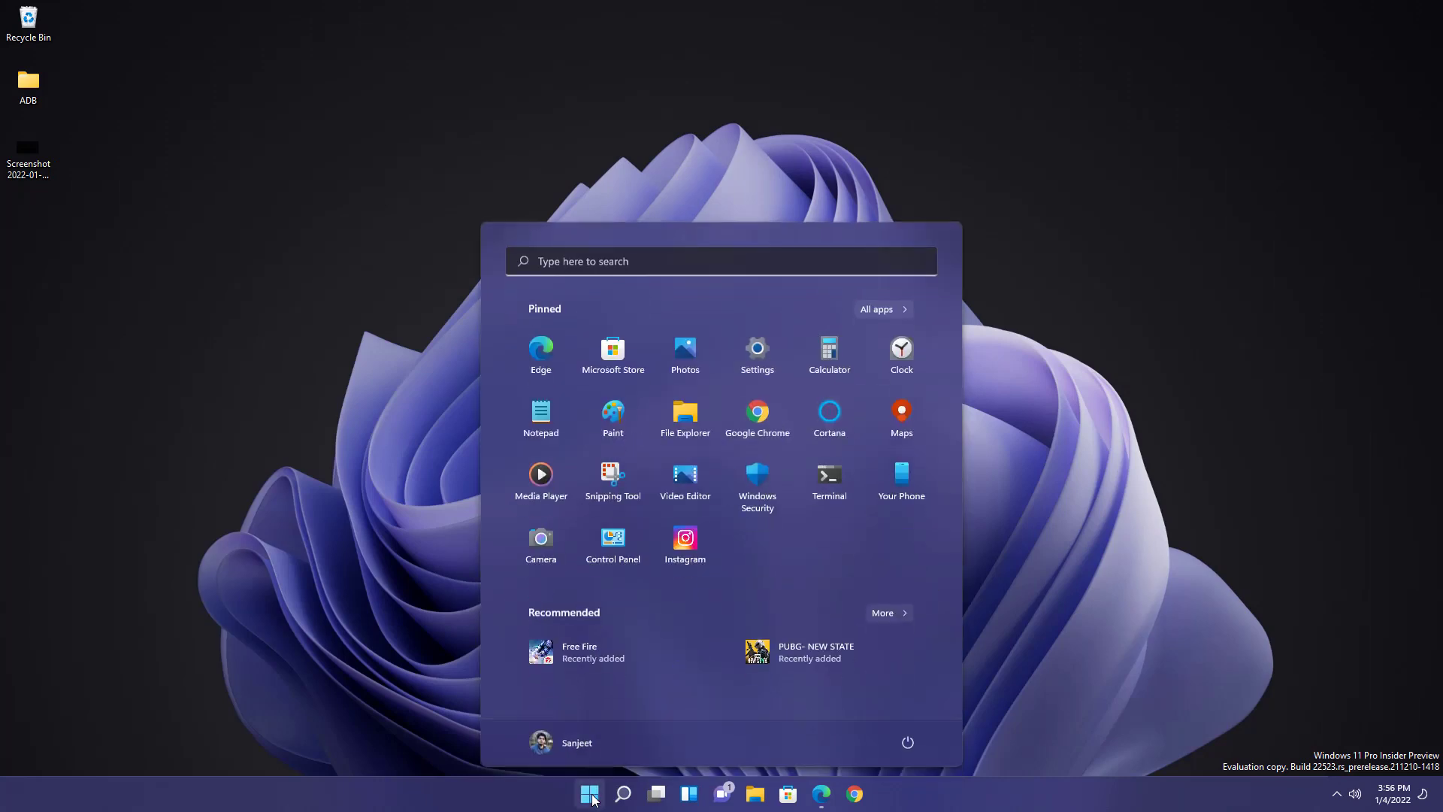
left_click(688, 545)
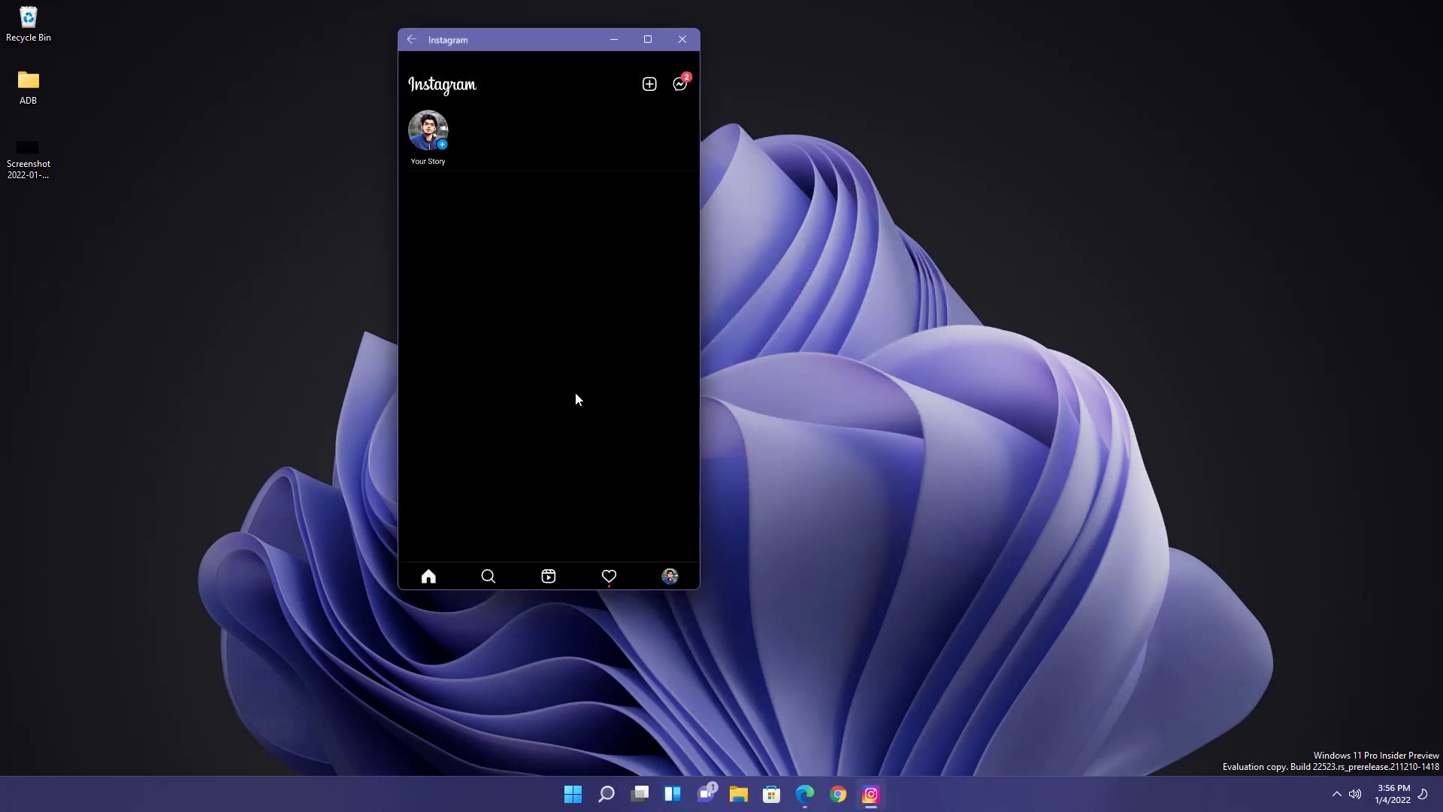
left_click_drag(480, 47, 895, 95)
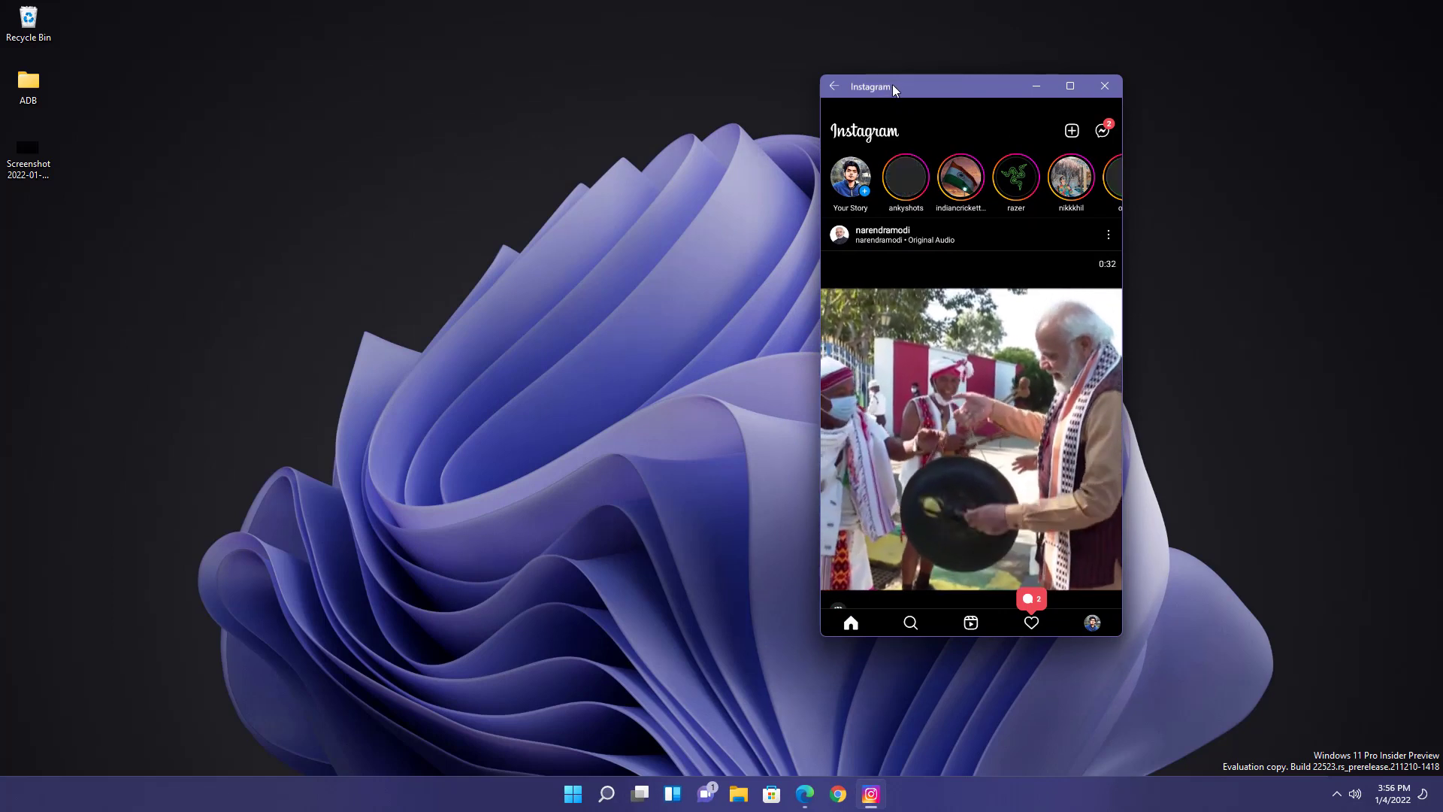
left_click(1092, 622)
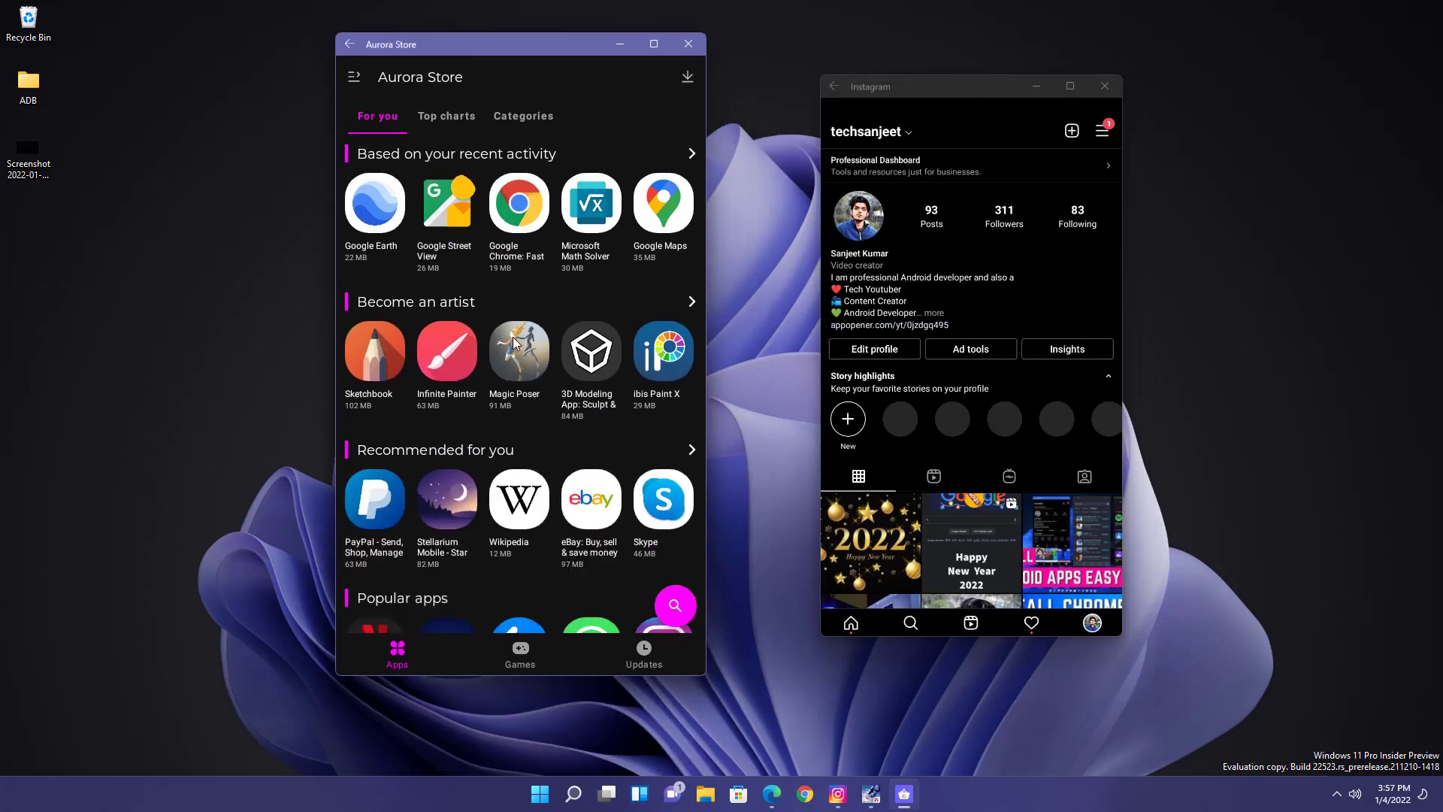
Browse the recommended apps in Aurora Store and open its Games section.
scroll(514, 342, "down", 3)
scroll(524, 223, "up", 3)
scroll(608, 395, "down", 2)
scroll(591, 393, "down", 1)
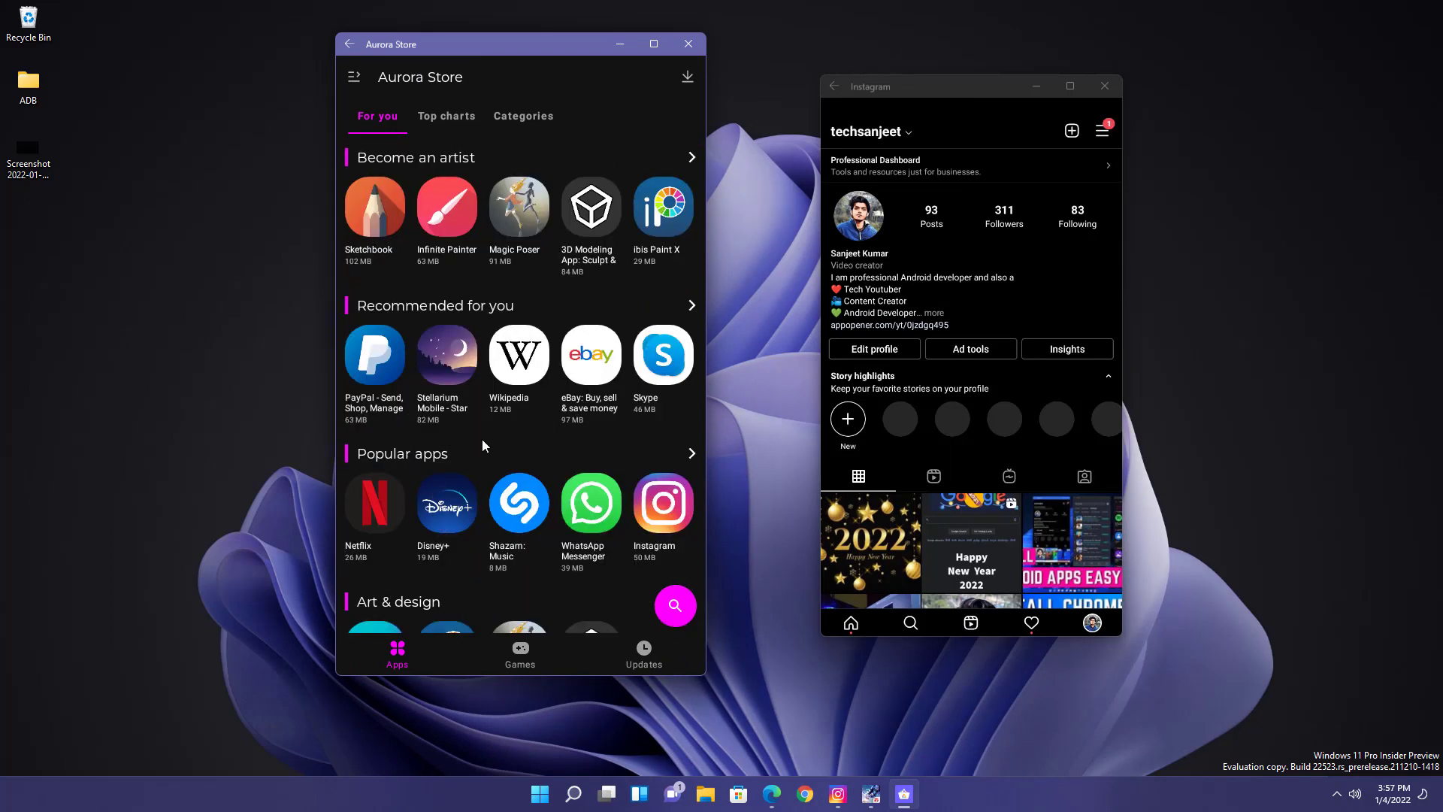
left_click(527, 653)
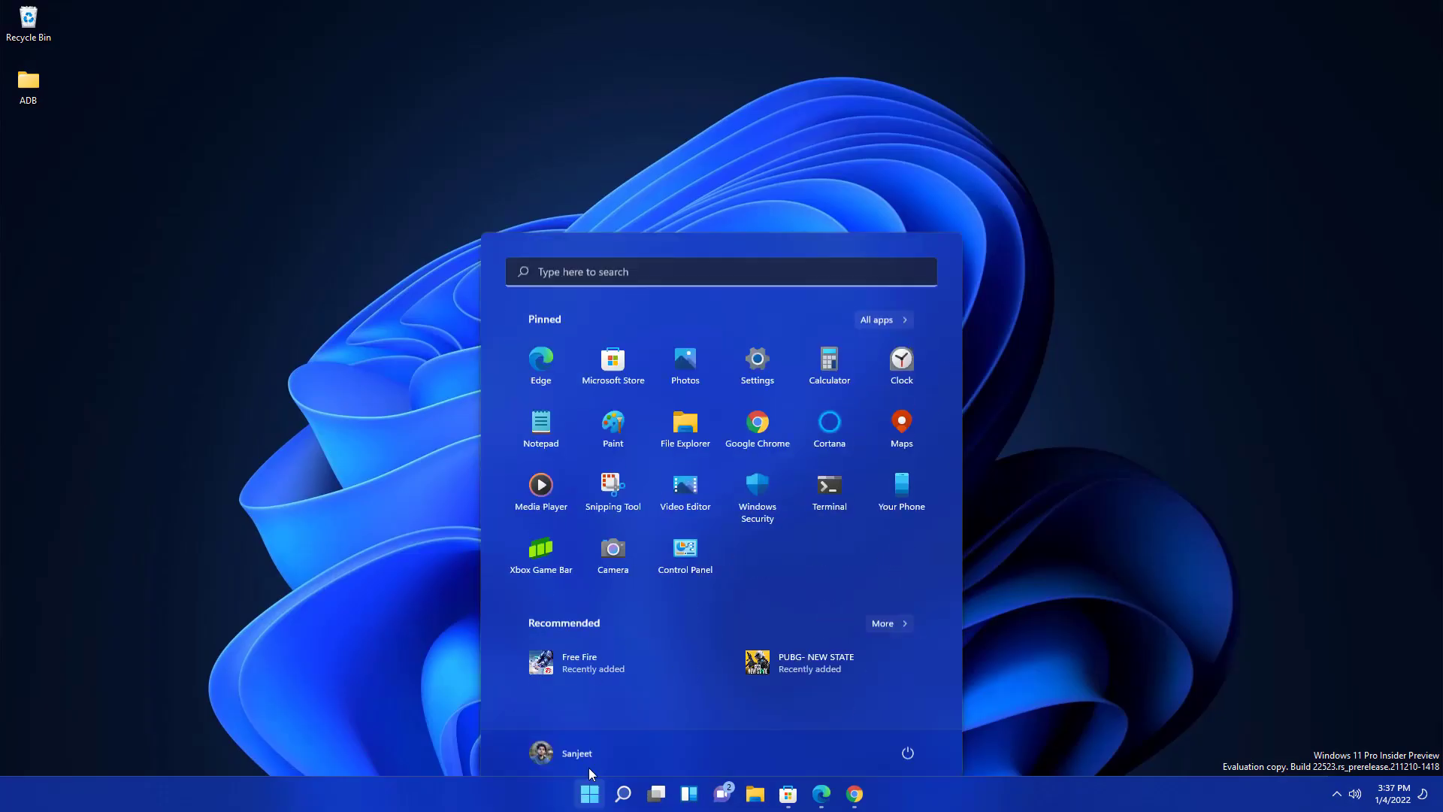
Open Windows Settings and review the Network & internet page and the list of installed apps.
left_click(763, 368)
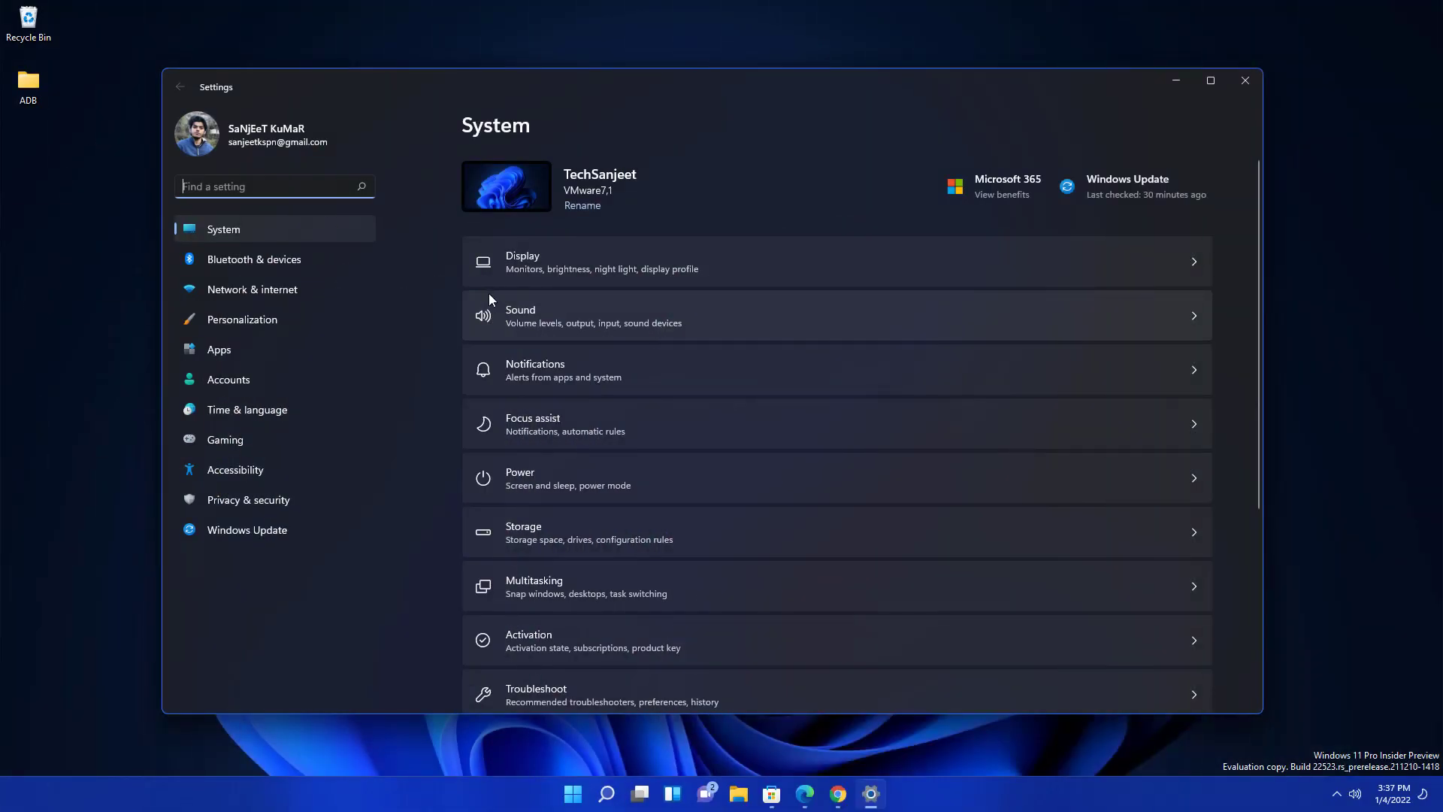
left_click(243, 293)
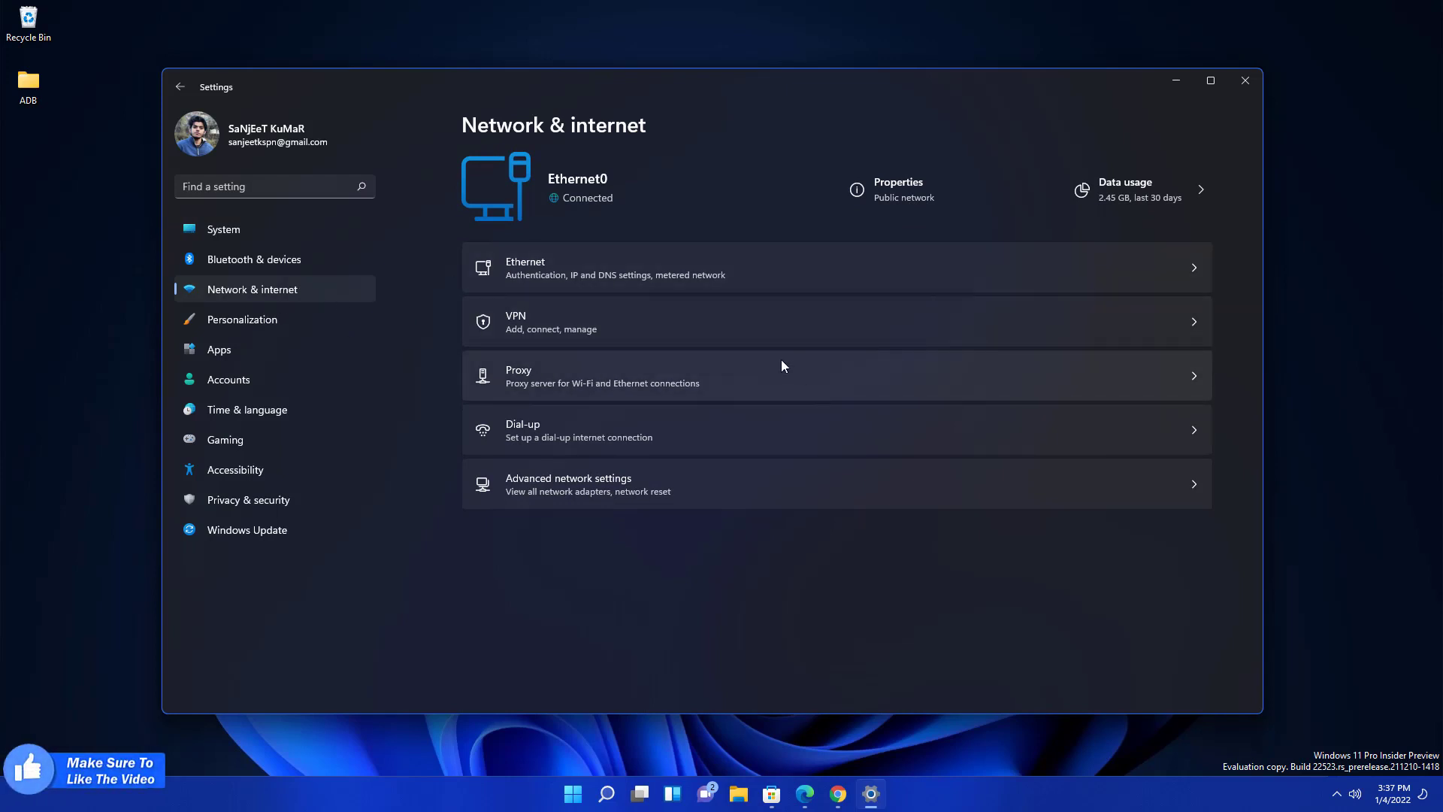
left_click(281, 353)
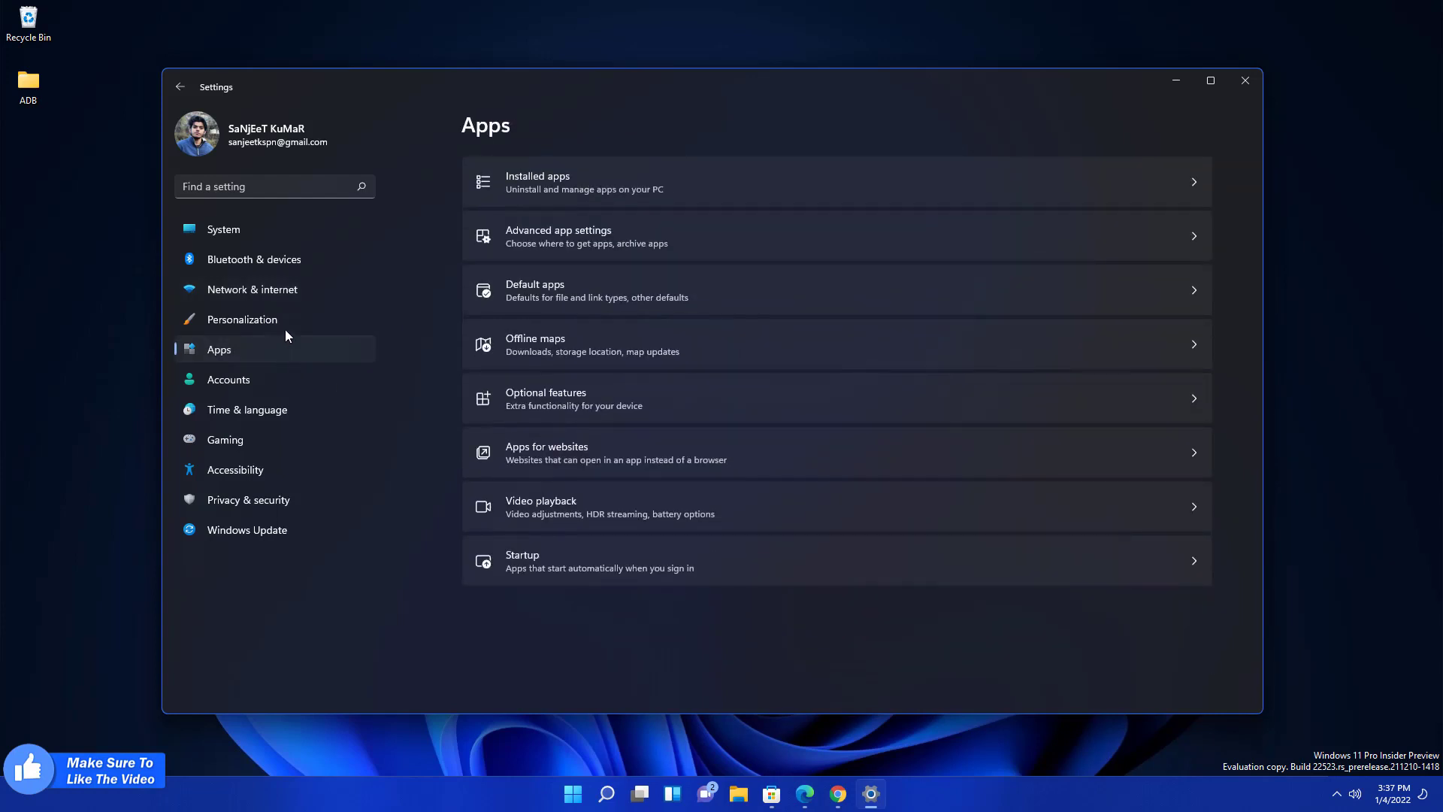
left_click(579, 194)
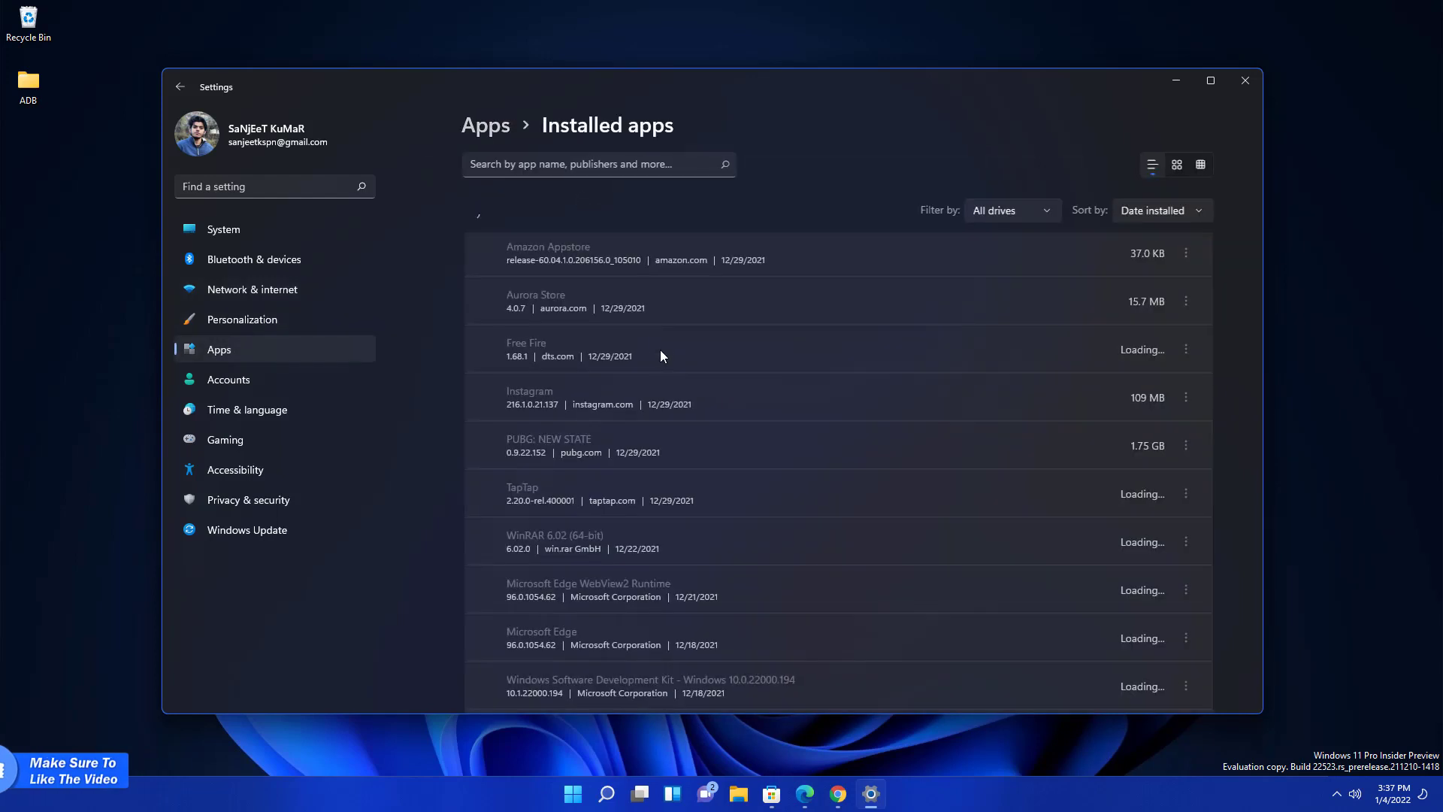
scroll(752, 398, "down", 3)
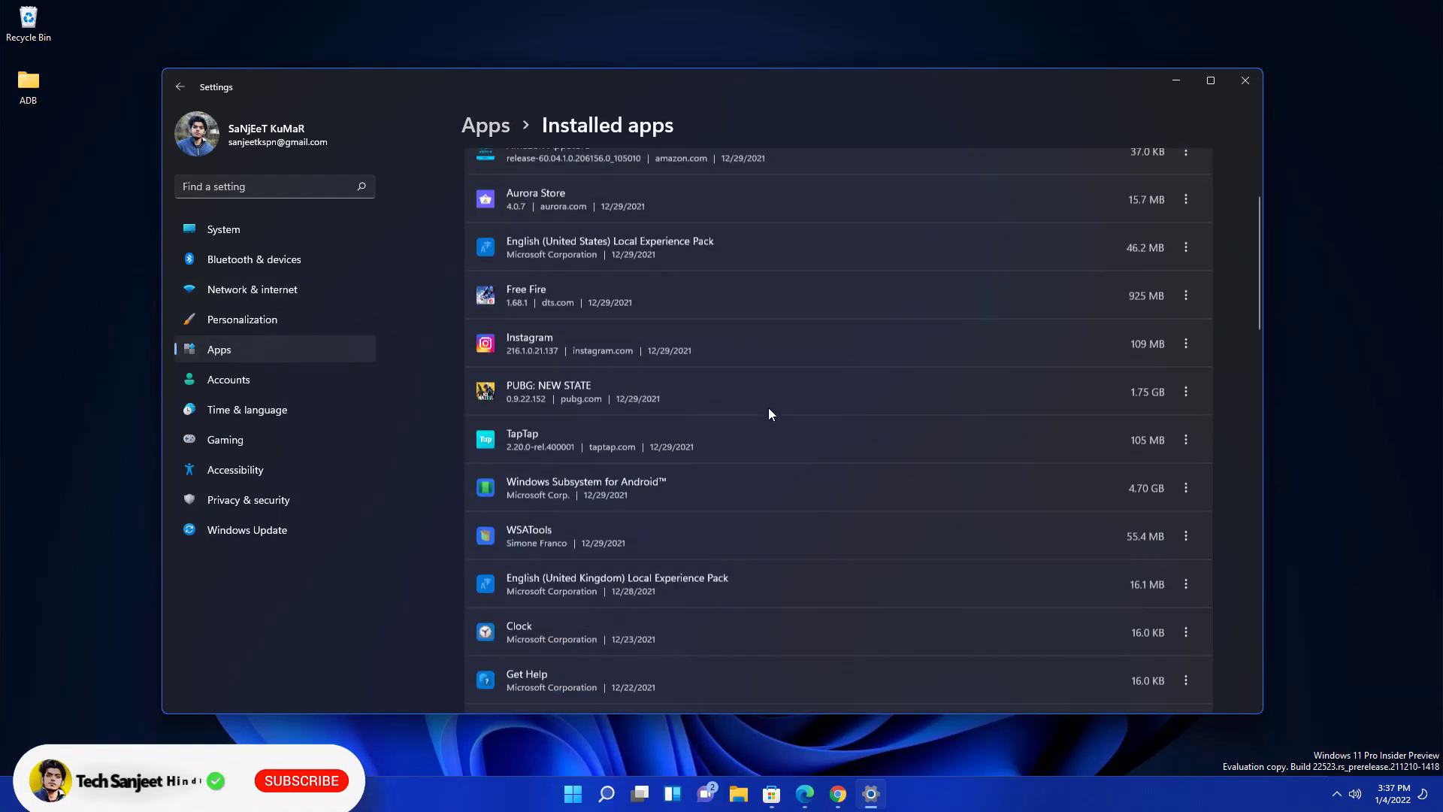
Return to the System settings and open the Windows Update page.
left_click(300, 236)
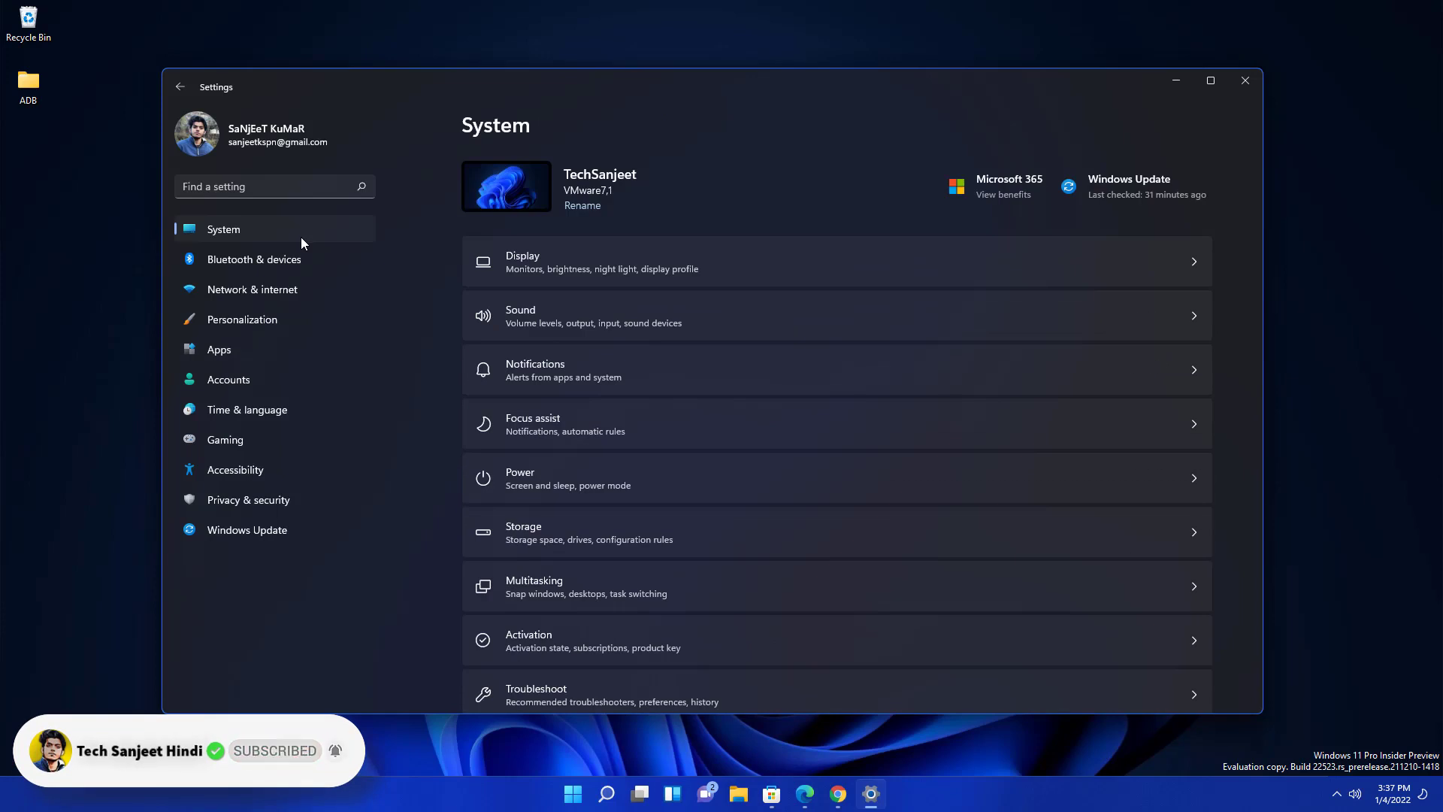
left_click(1117, 182)
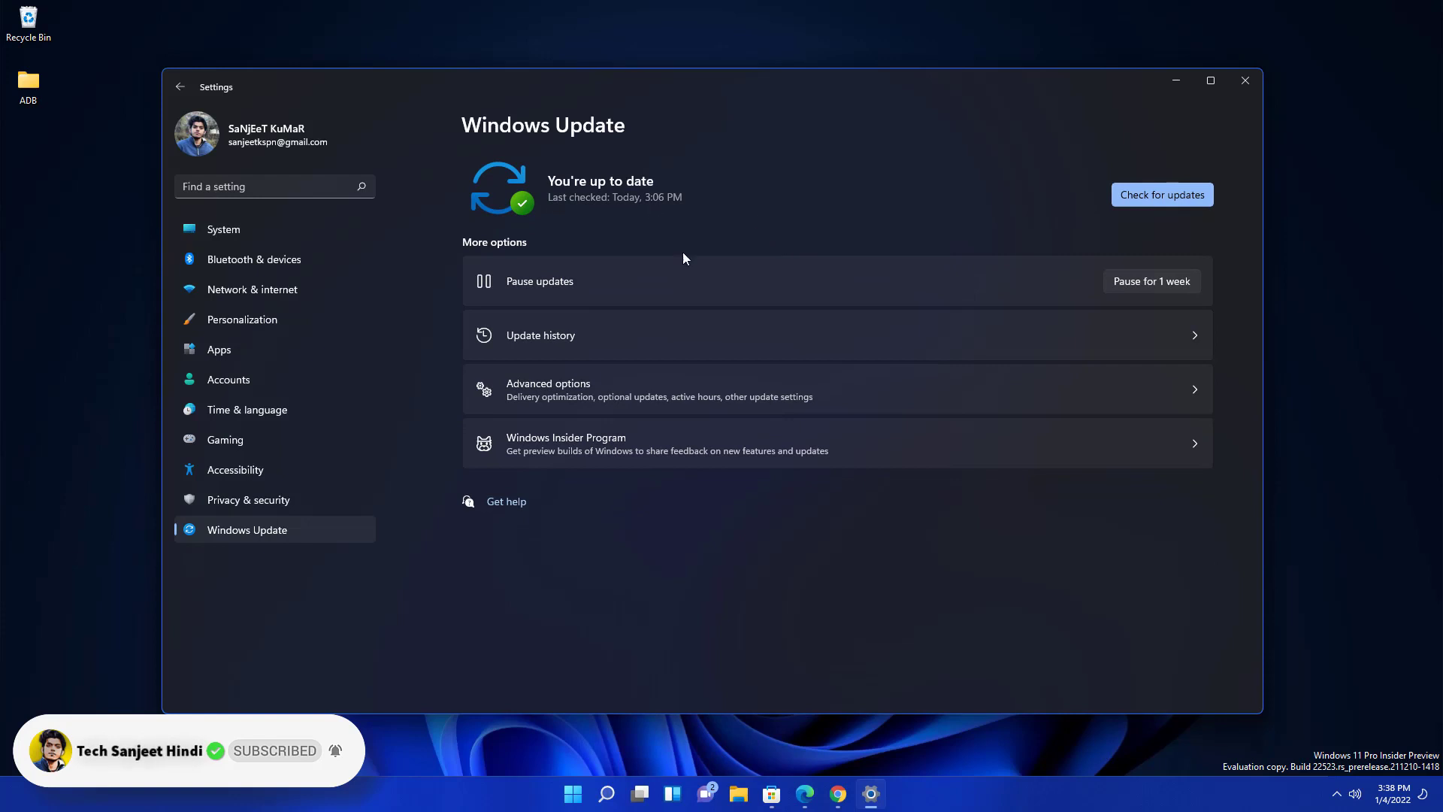
key("super+d")
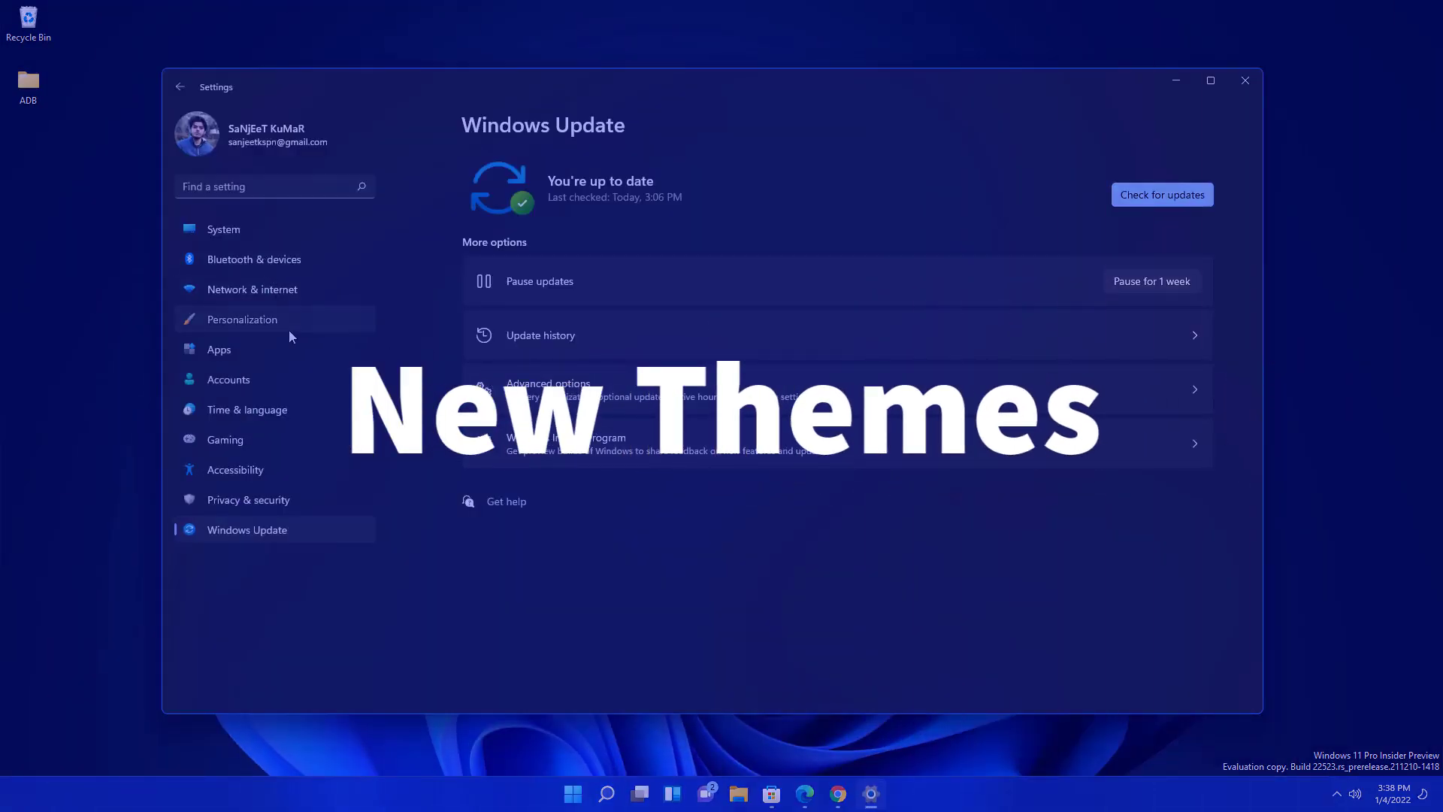
Open the Personalization settings, try themes including Pantone Color of the Year 2022, and apply the dark theme with the purple-and-red glow.
left_click(289, 331)
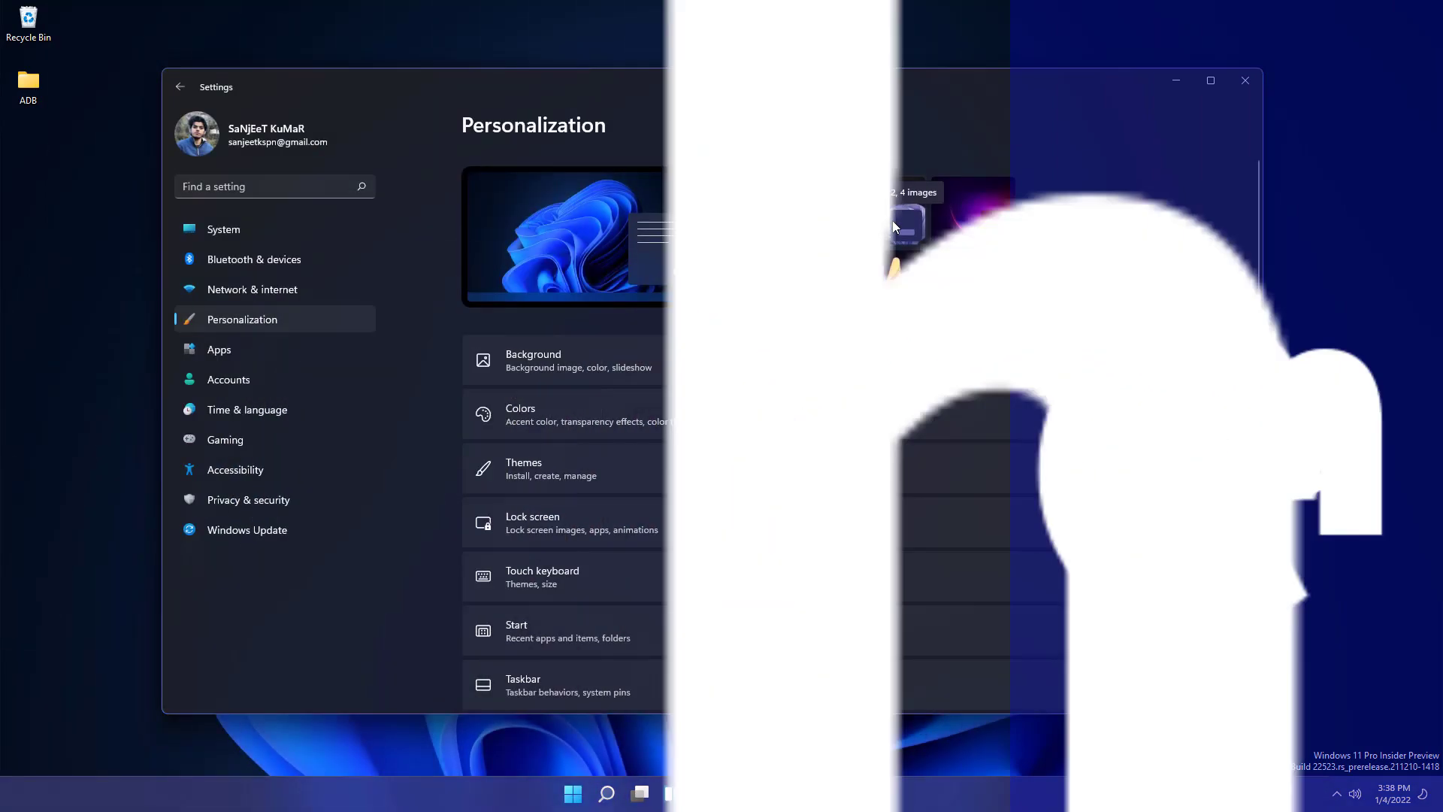
left_click(894, 223)
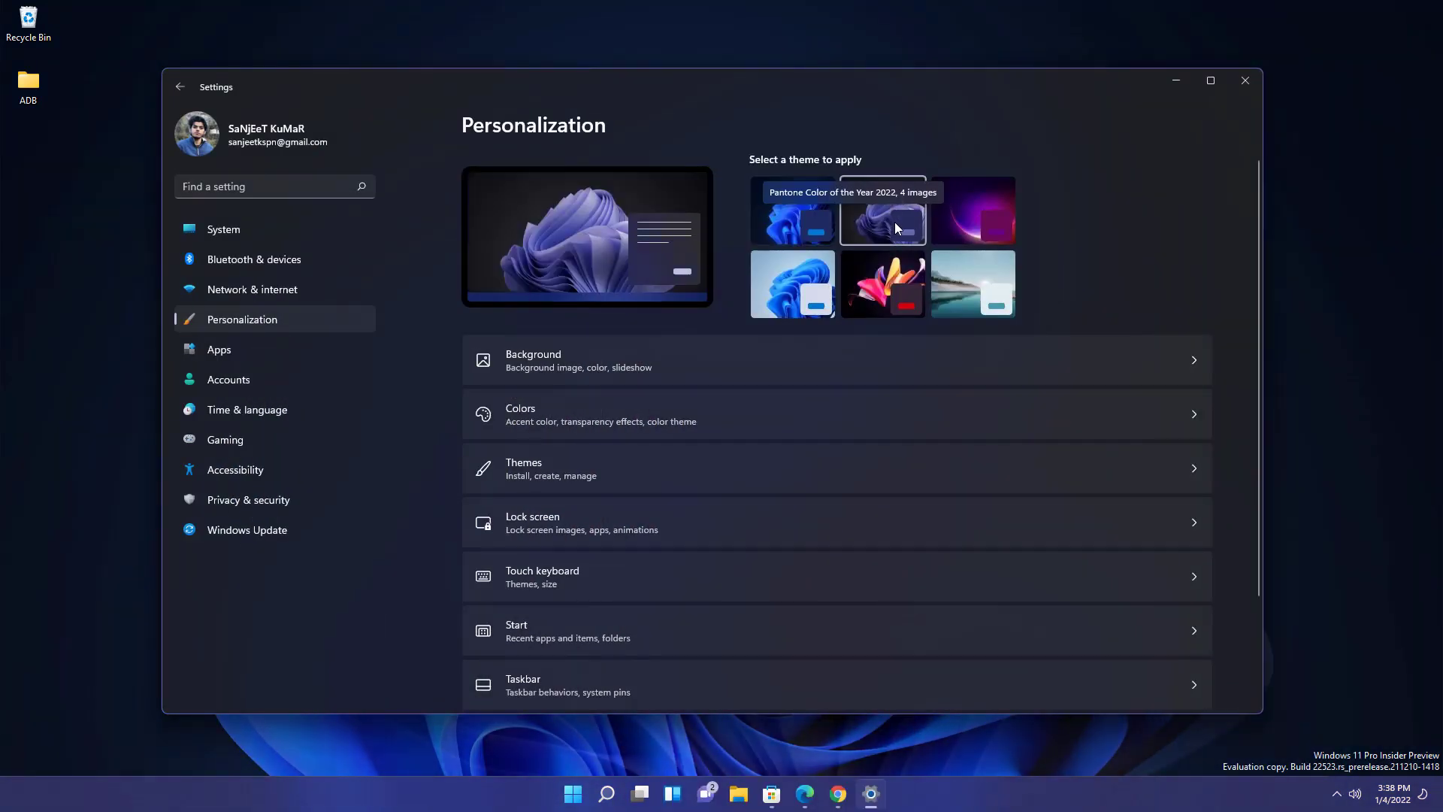
left_click(968, 204)
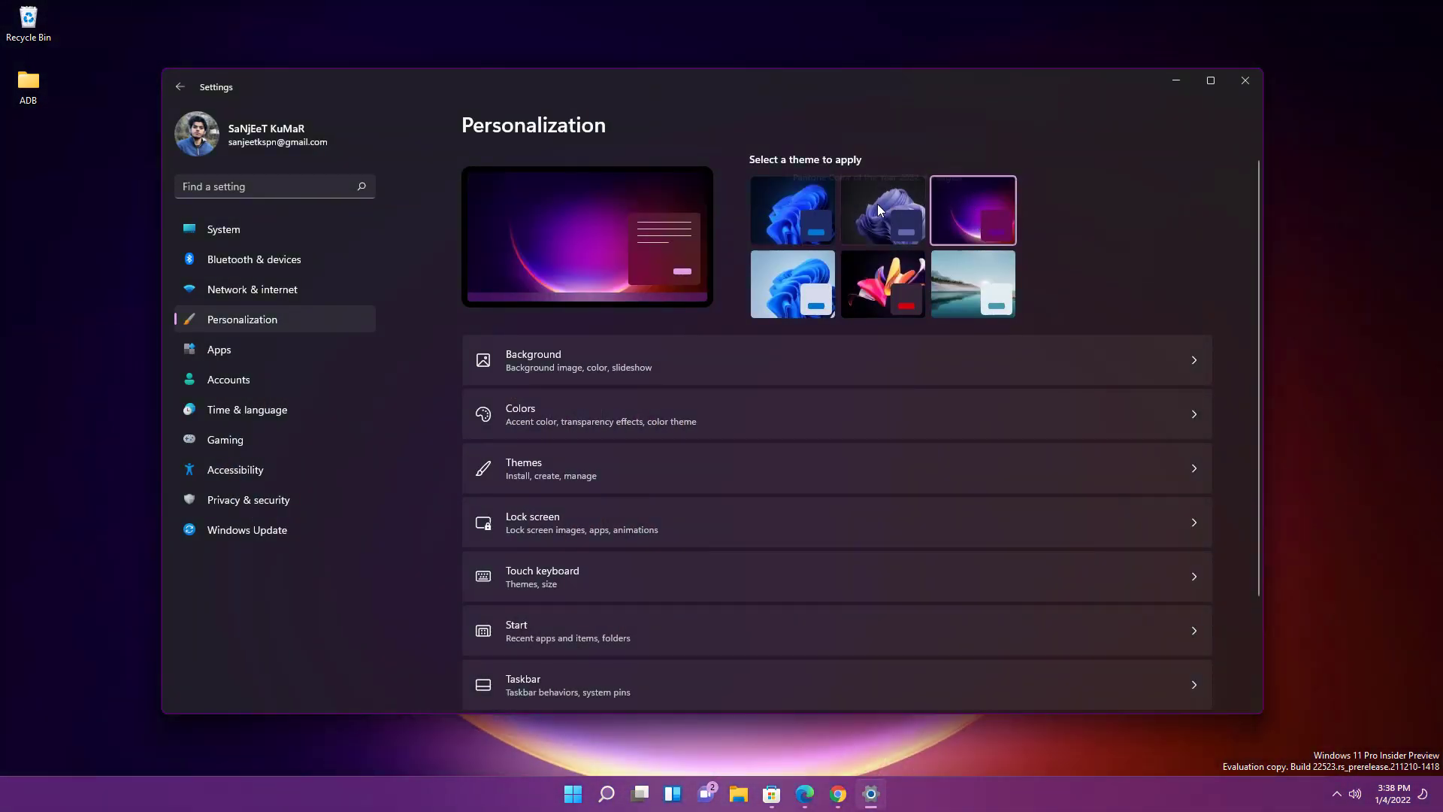
left_click(791, 219)
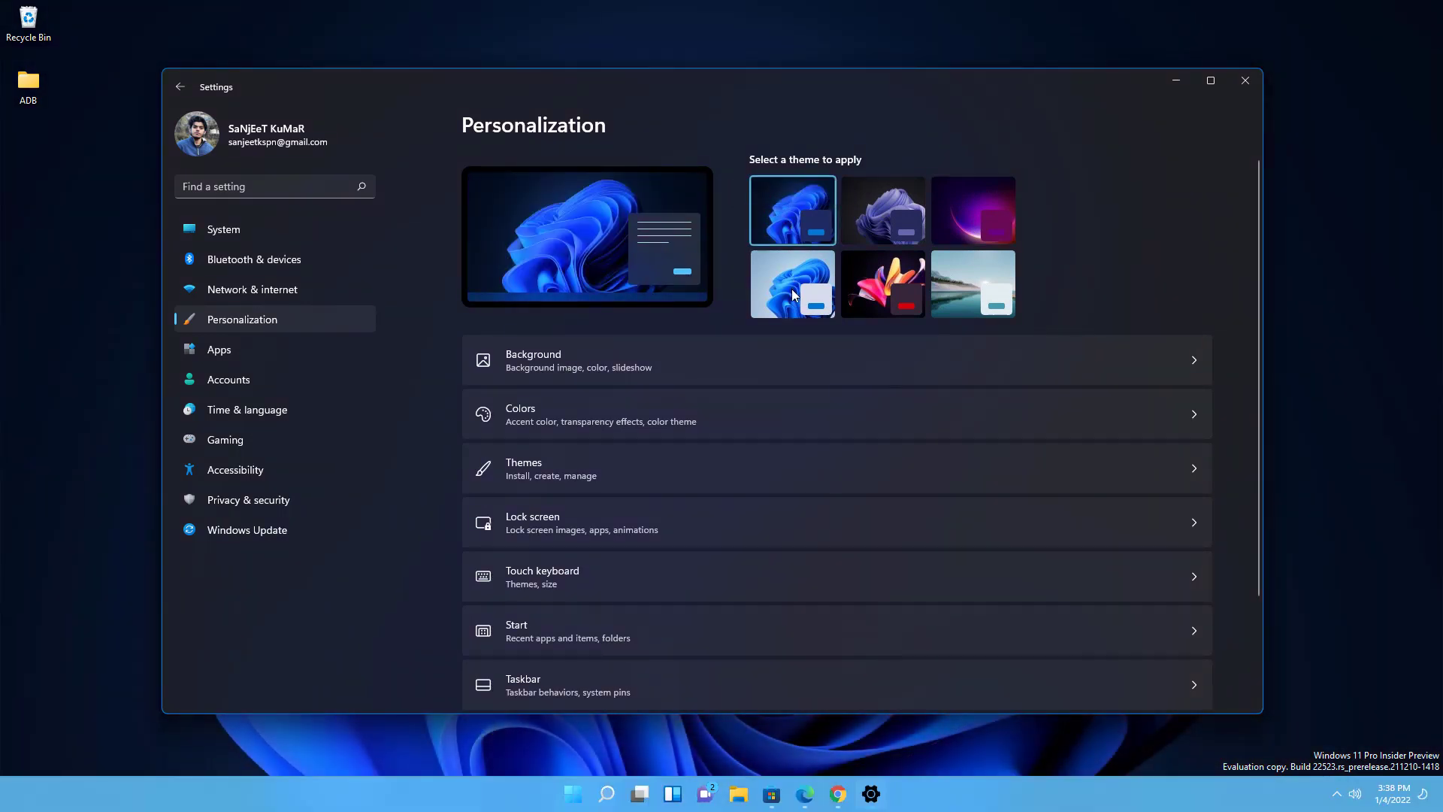
left_click(968, 216)
scroll(954, 505, "down", 2)
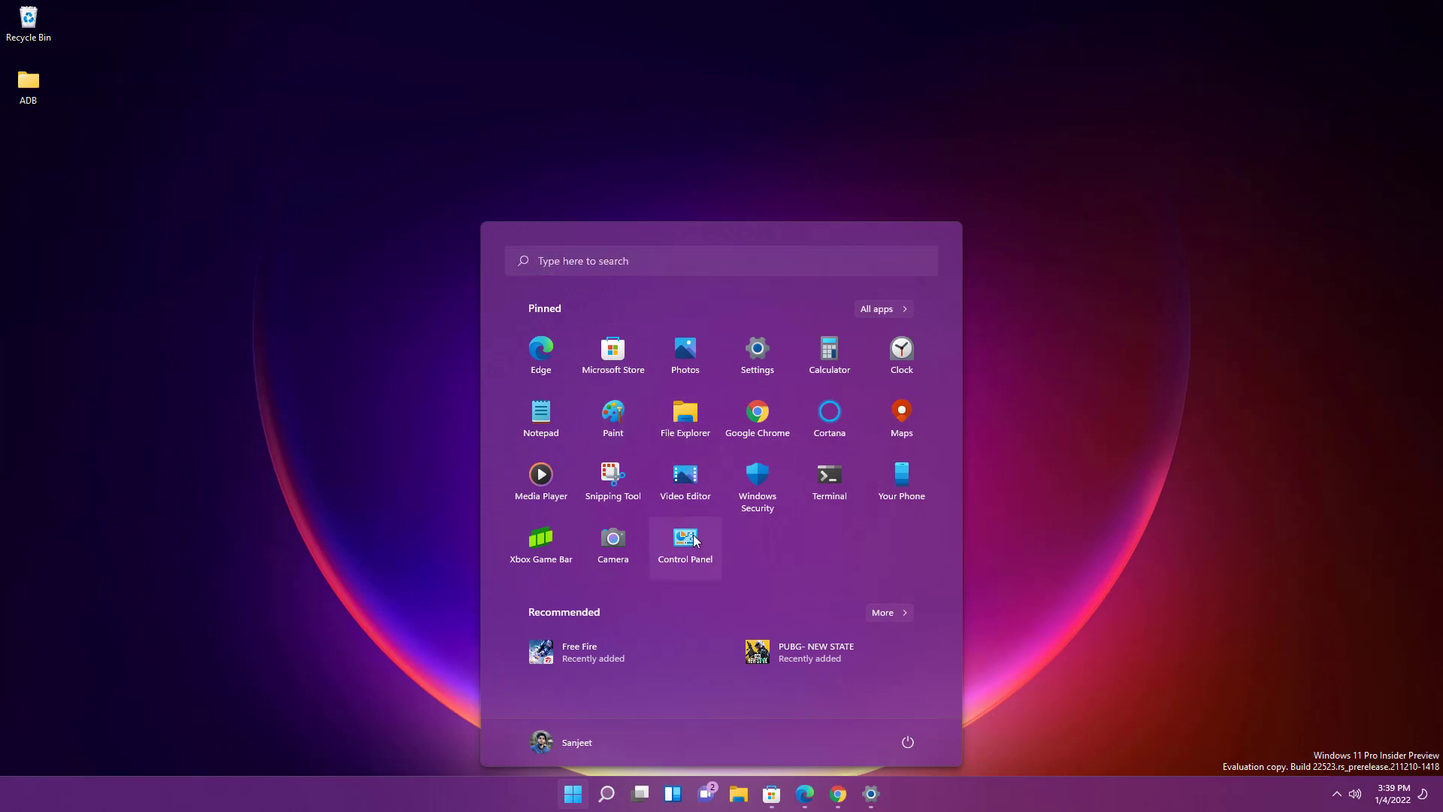
Unpin Xbox Game Bar from the Start menu and pin the recently searched Instagram app to Start.
right_click(594, 536)
left_click(599, 573)
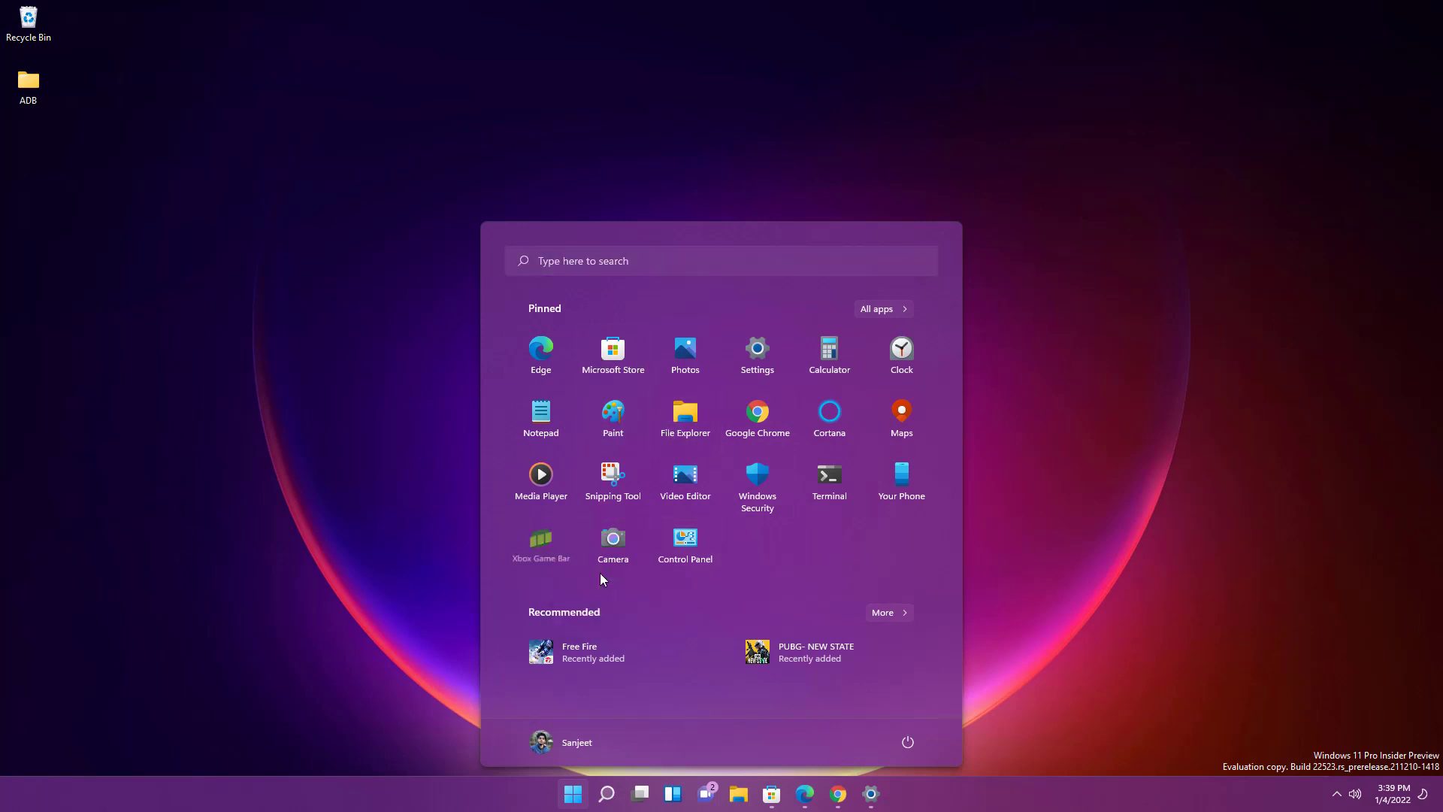
key("super+s")
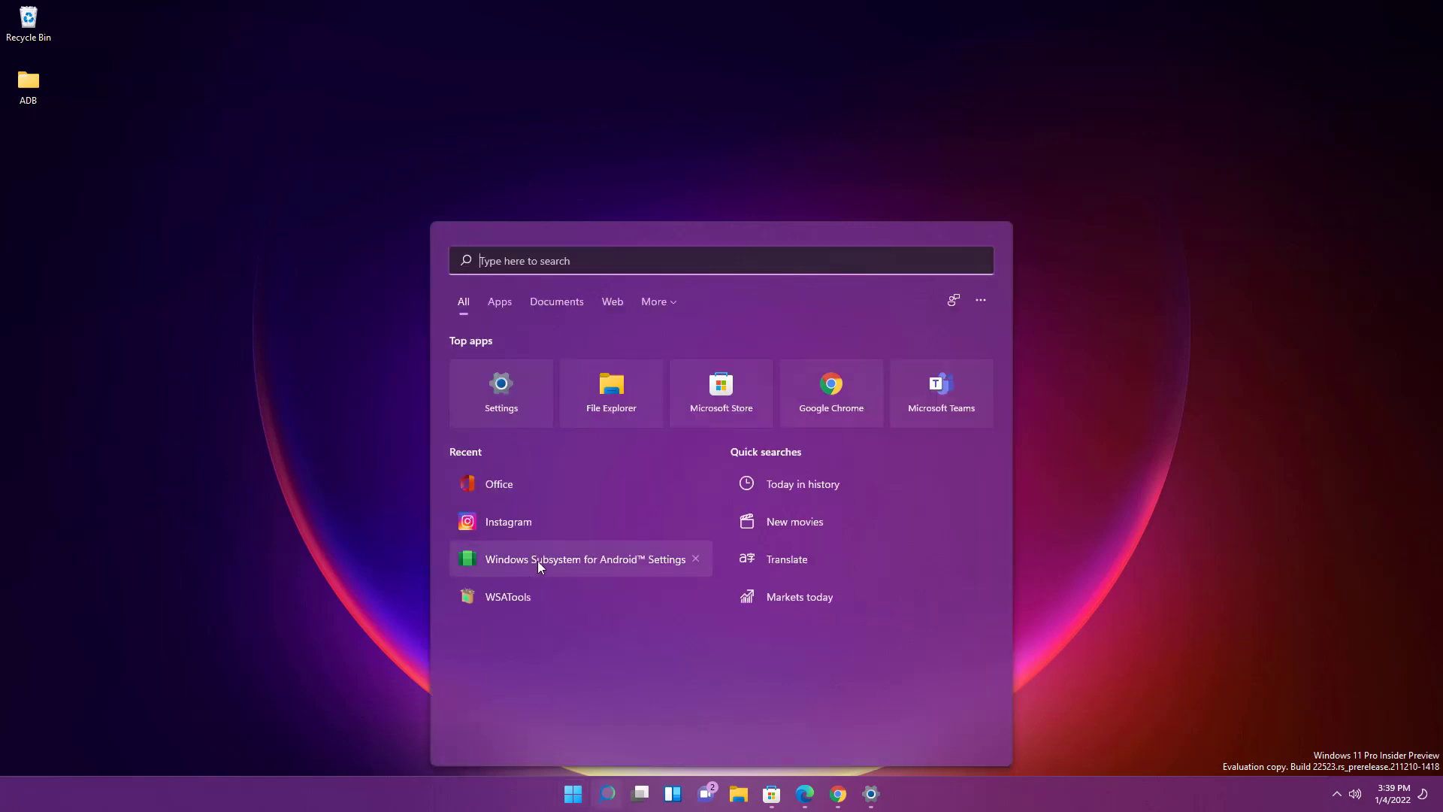
right_click(516, 526)
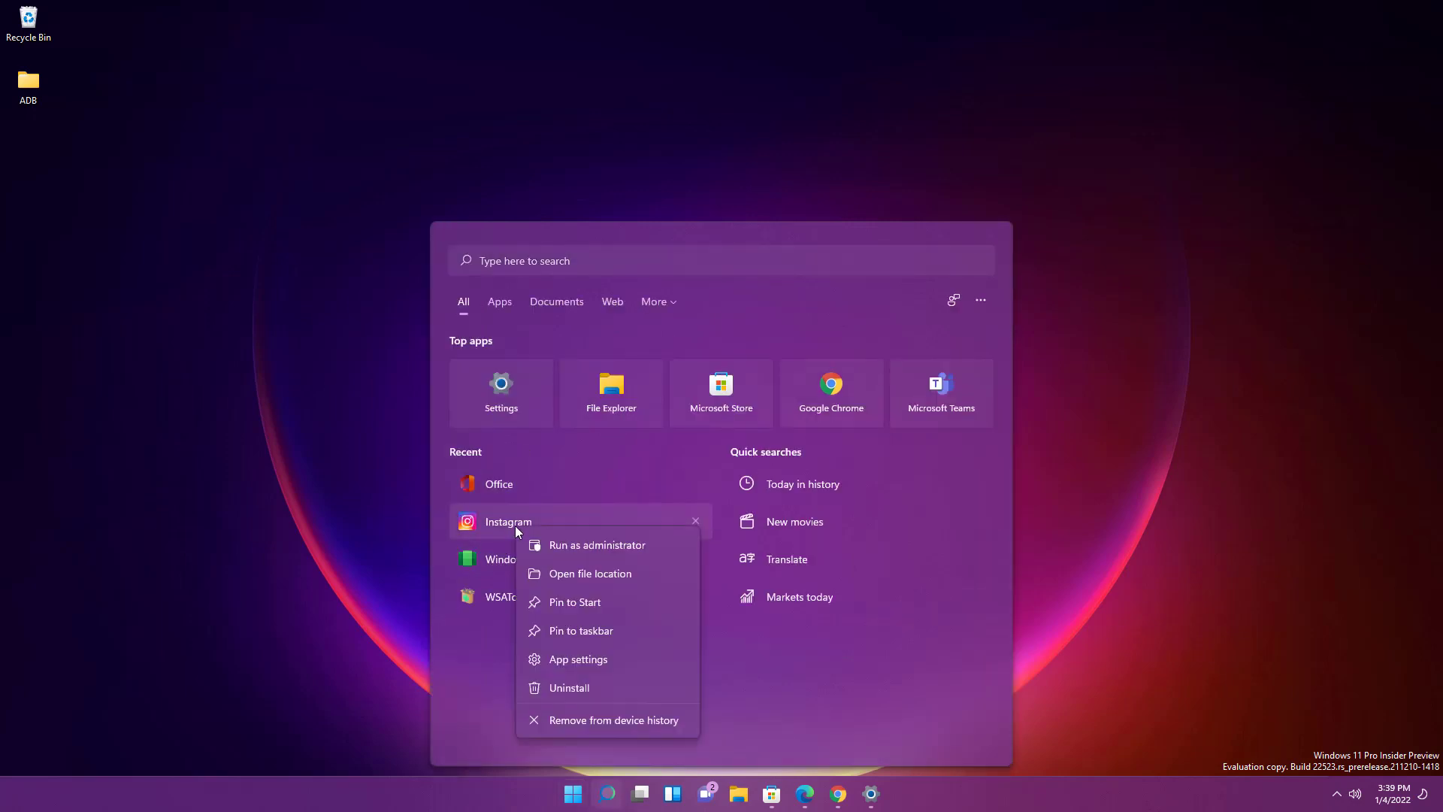
left_click(558, 601)
left_click(403, 557)
left_click(573, 794)
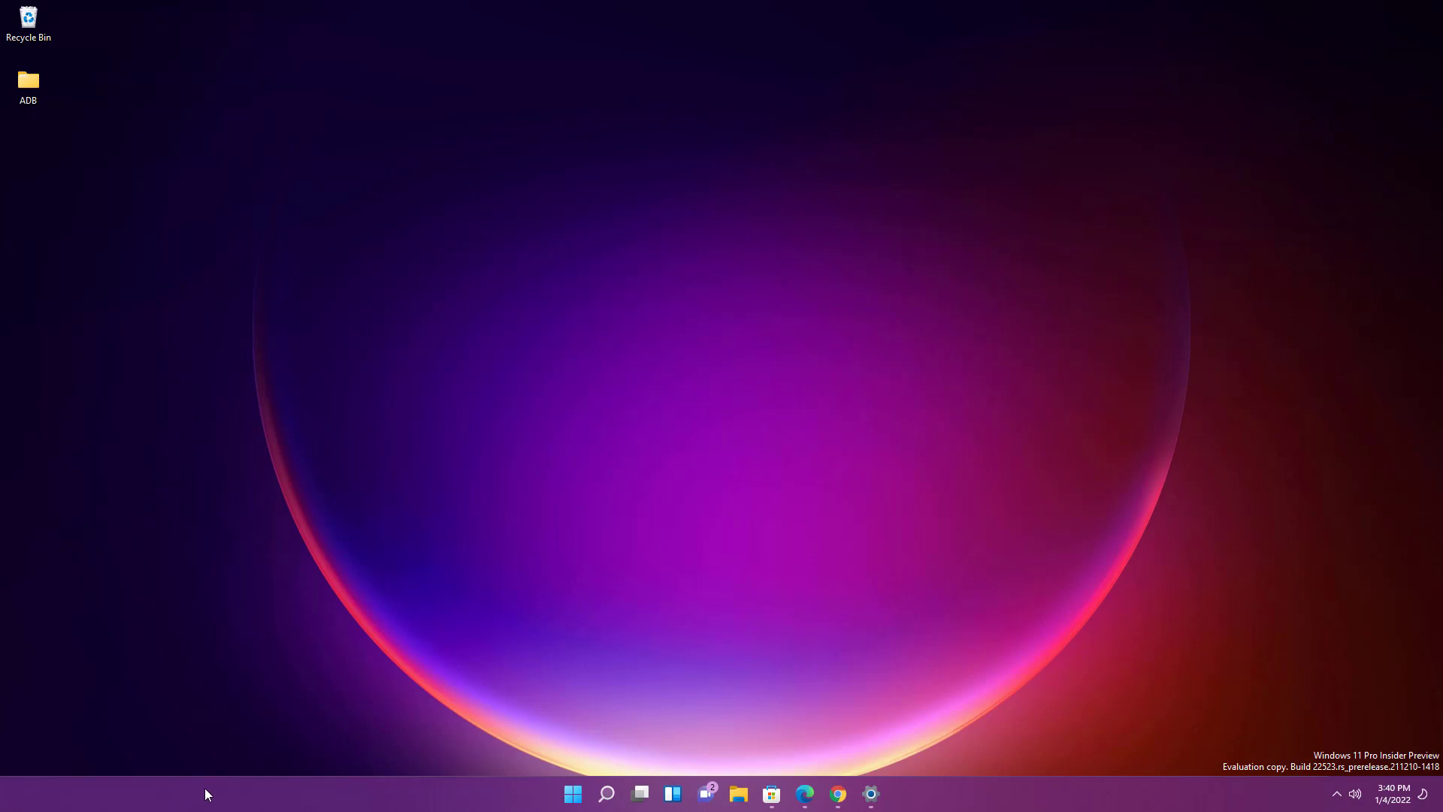
Open the taskbar settings and expand the taskbar behaviors options.
right_click(525, 786)
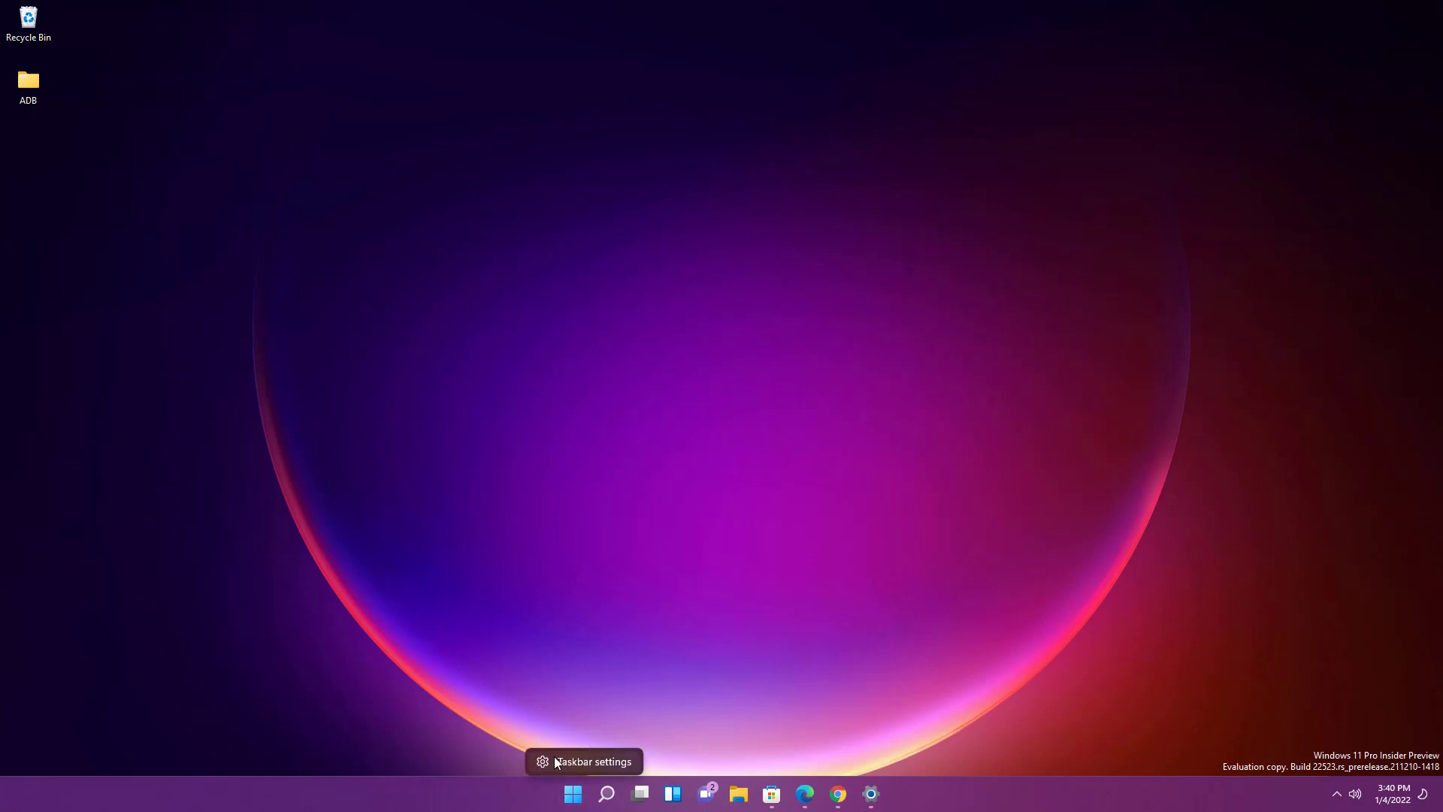
left_click(556, 761)
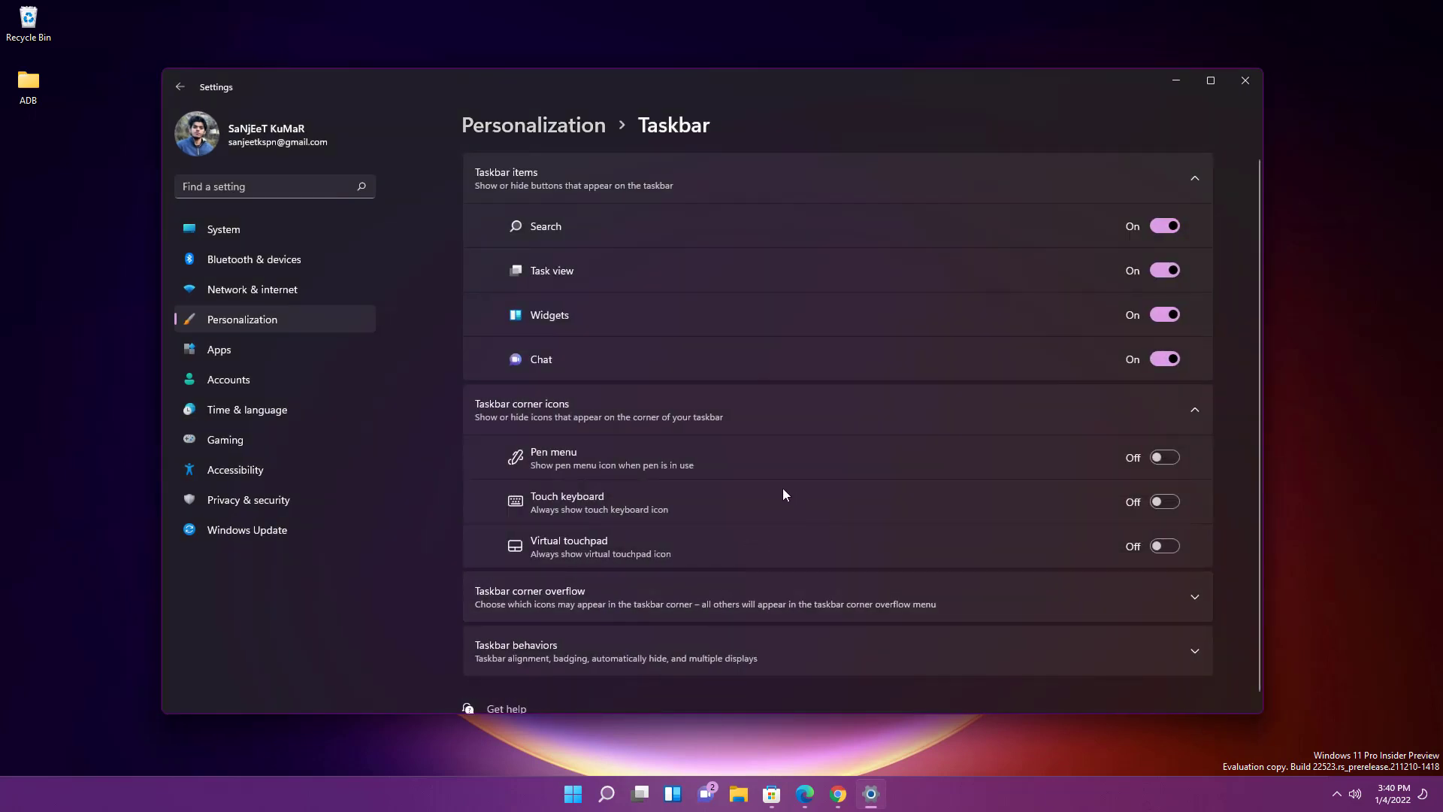
scroll(781, 609, "down", 1)
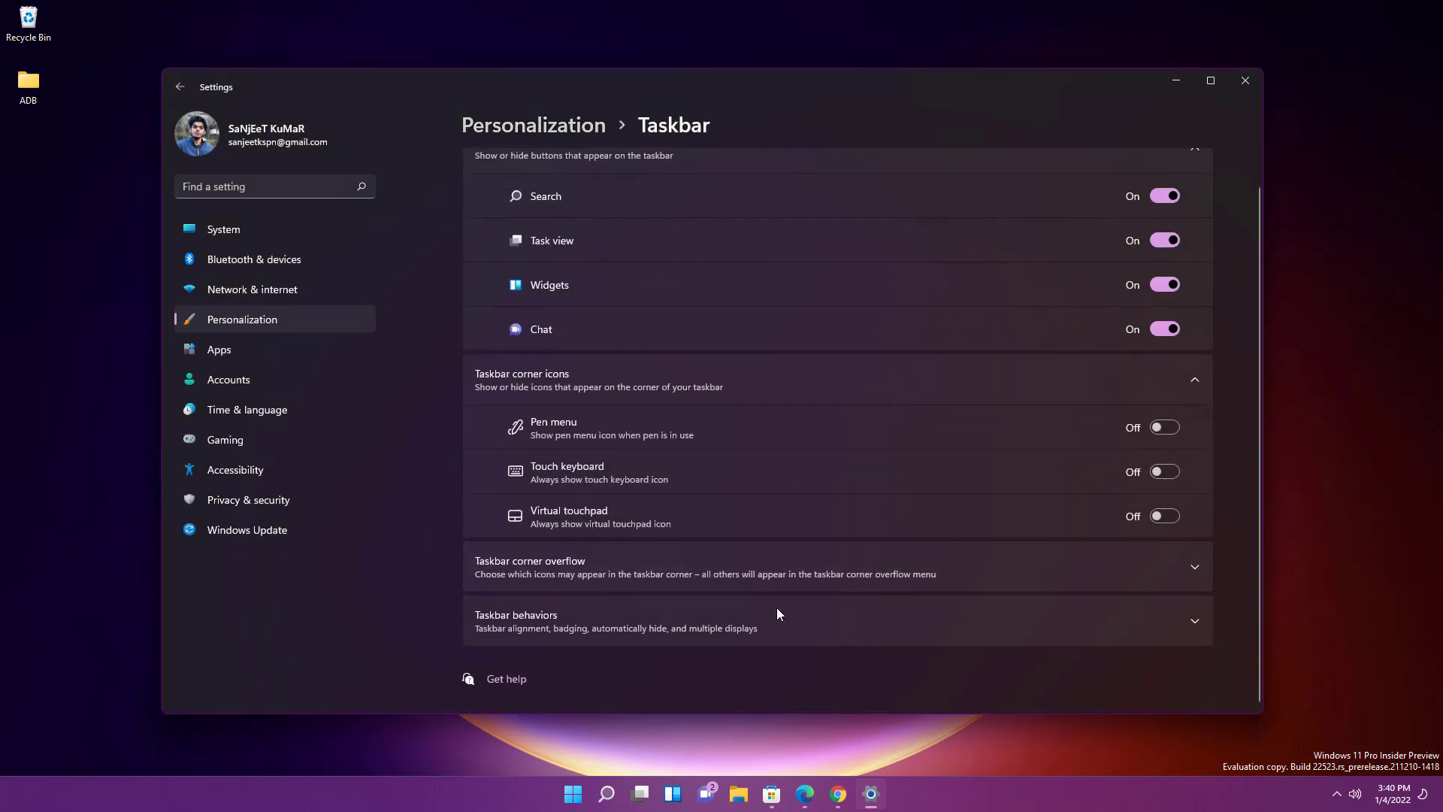
left_click(777, 614)
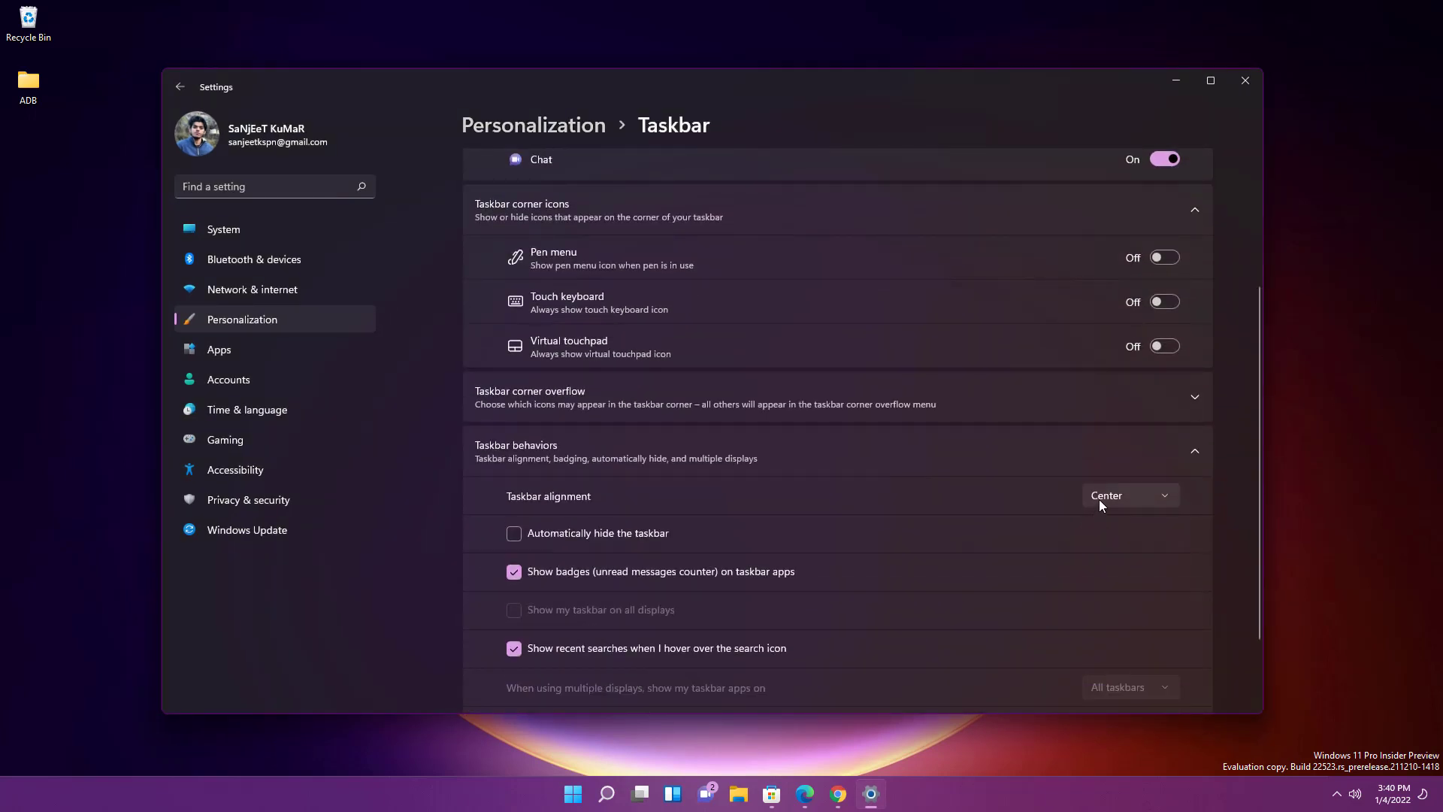
Switch the taskbar alignment to Left and back to Center, twice in a row.
left_click(1098, 499)
left_click(1115, 469)
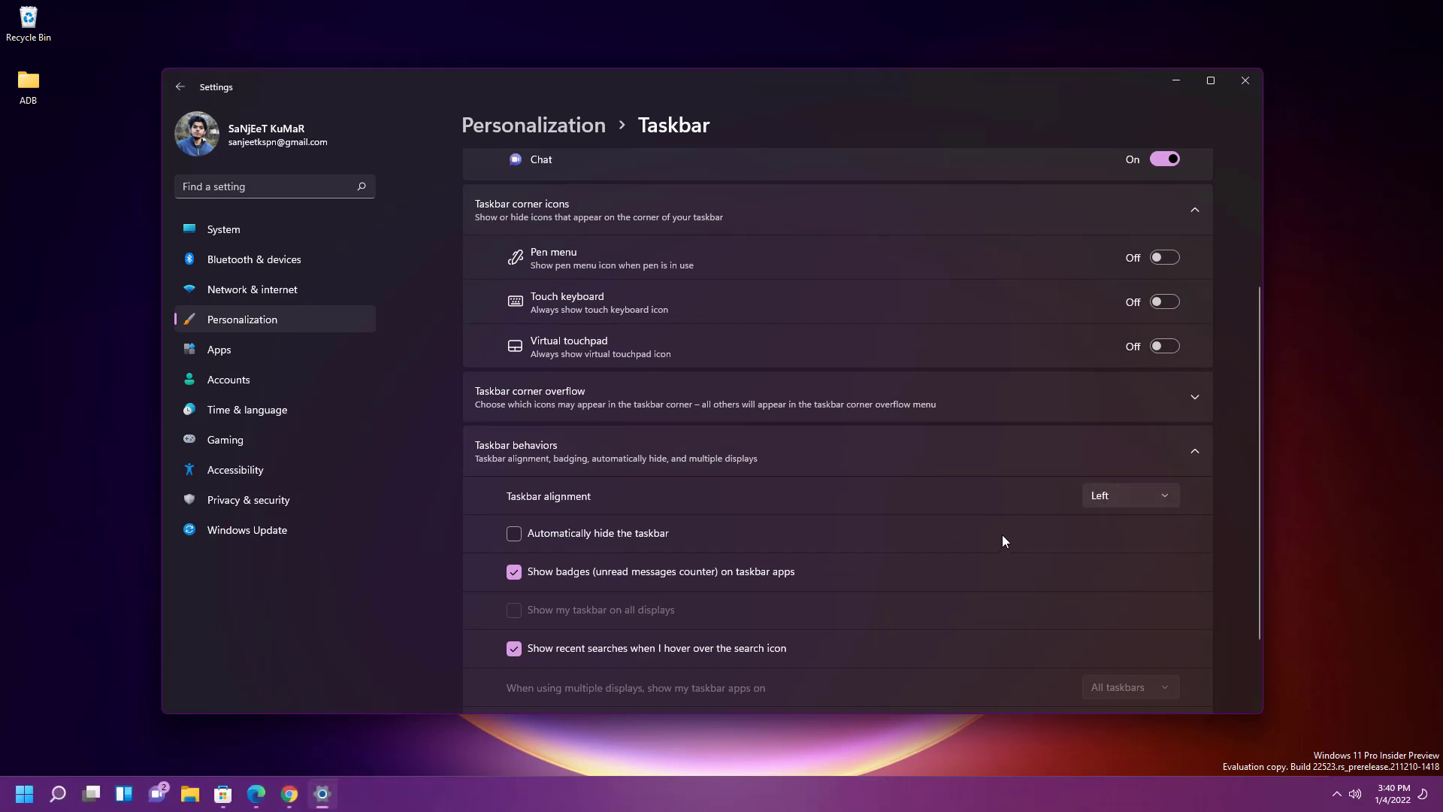
left_click(1130, 495)
left_click(1120, 520)
left_click(1112, 495)
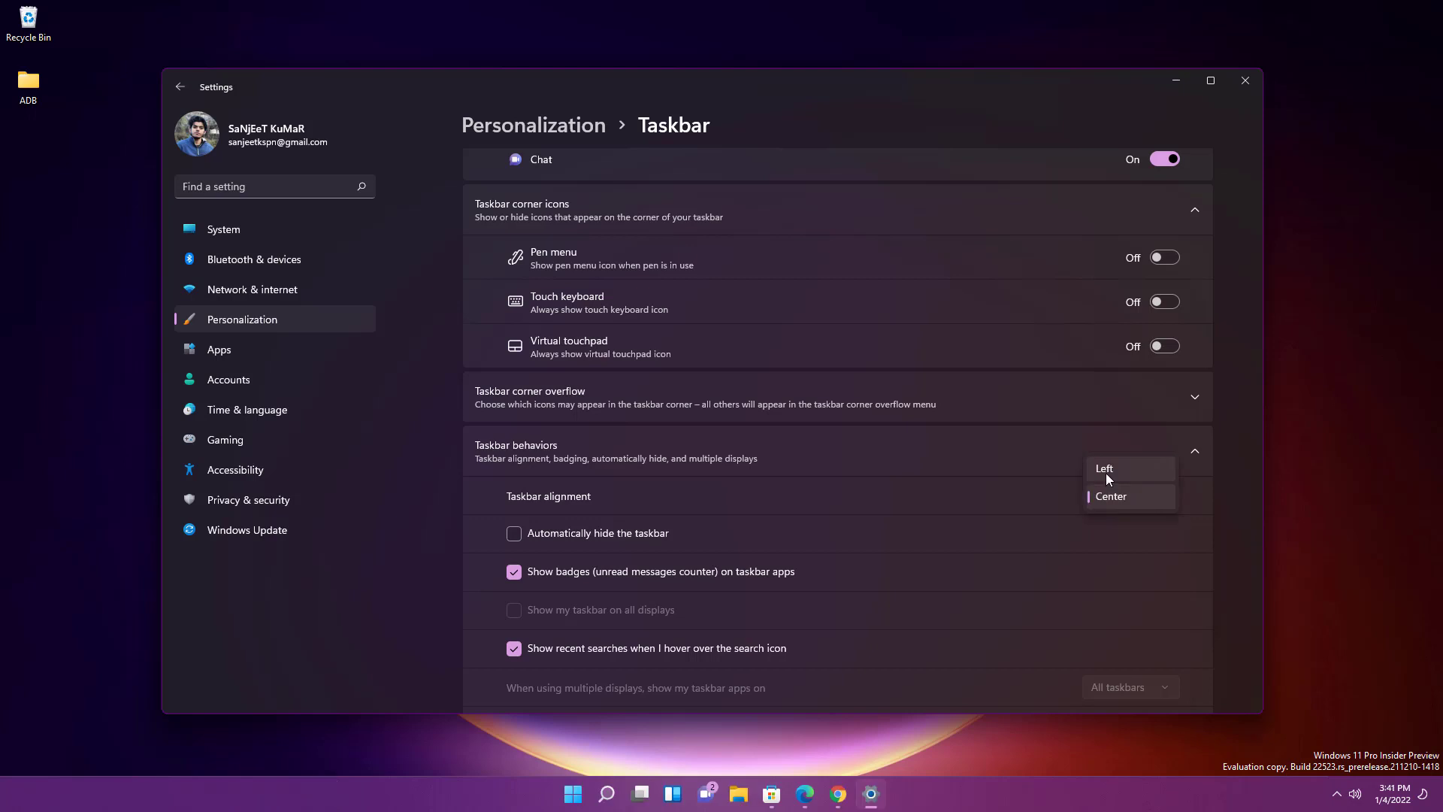
left_click(1106, 471)
left_click(1110, 496)
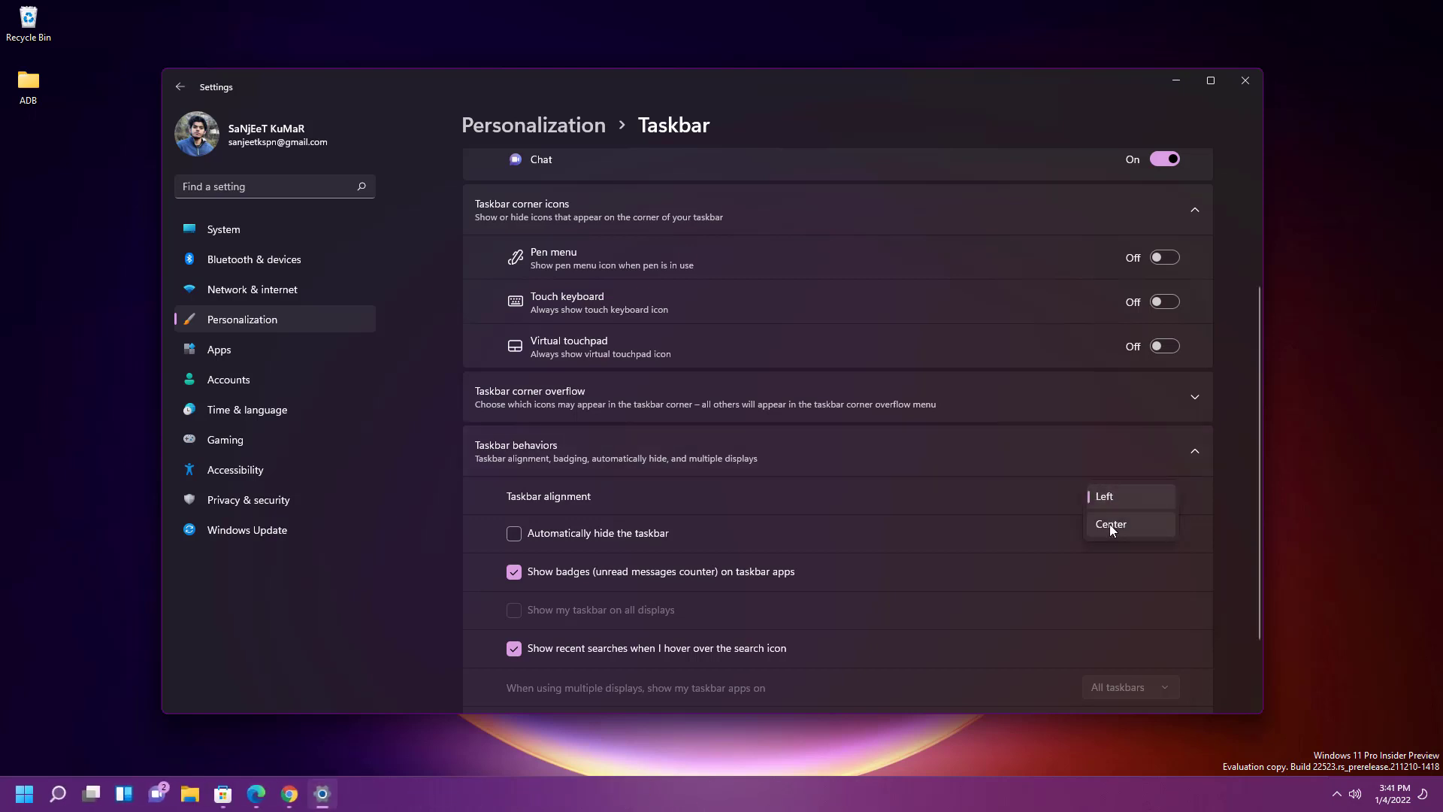
left_click(1110, 524)
Turn the Search item off in the taskbar items and turn it back on.
scroll(994, 511, "up", 3)
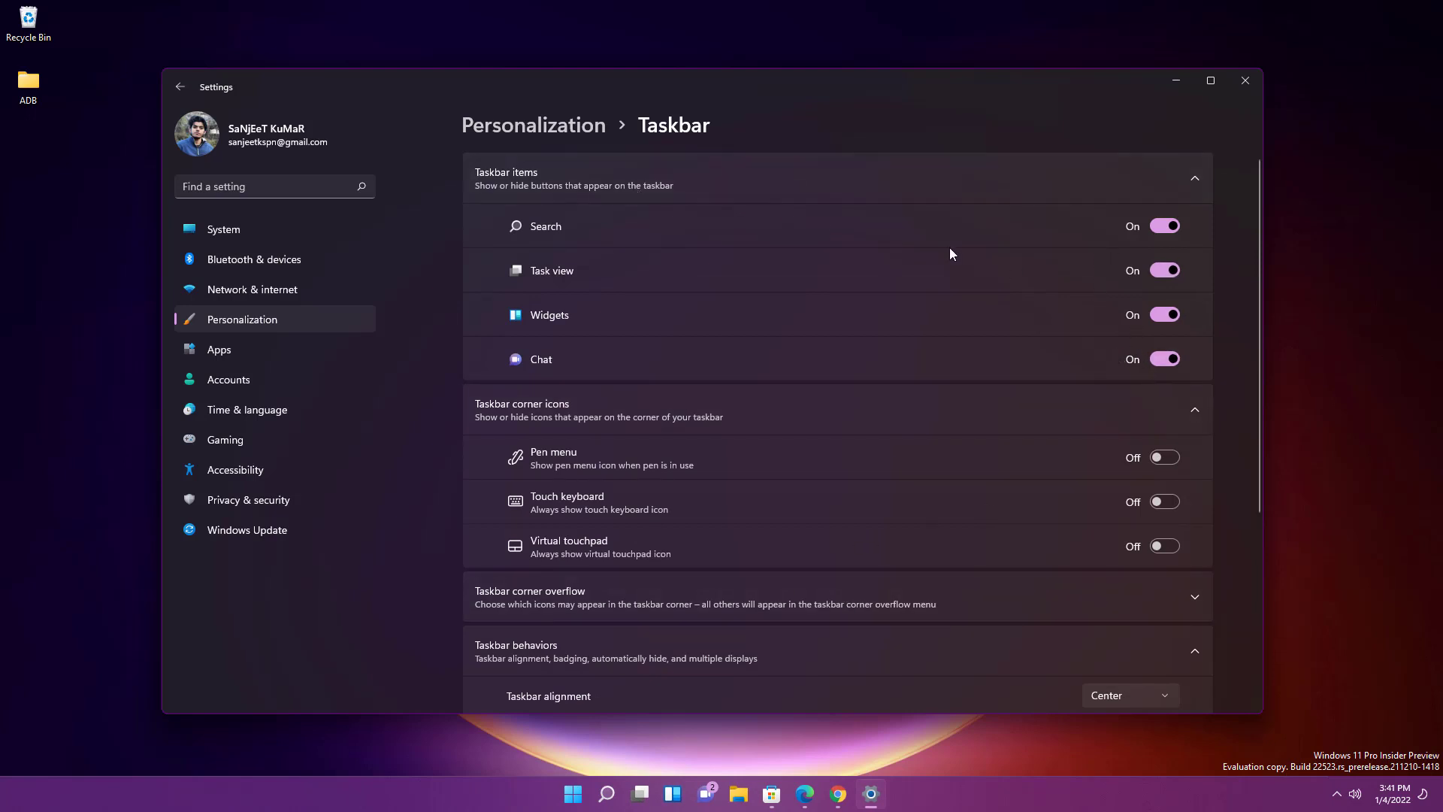
left_click(1163, 226)
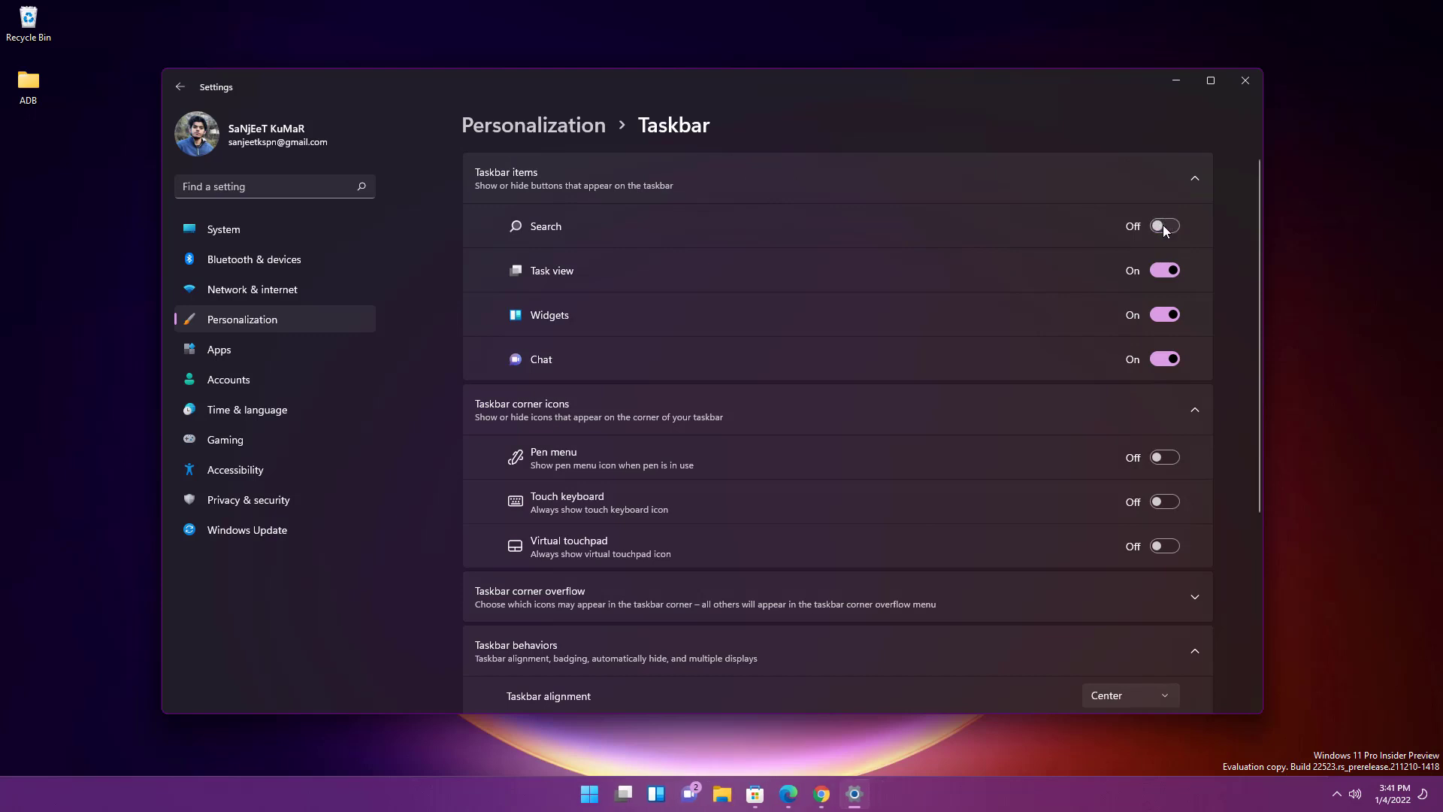
left_click(1164, 226)
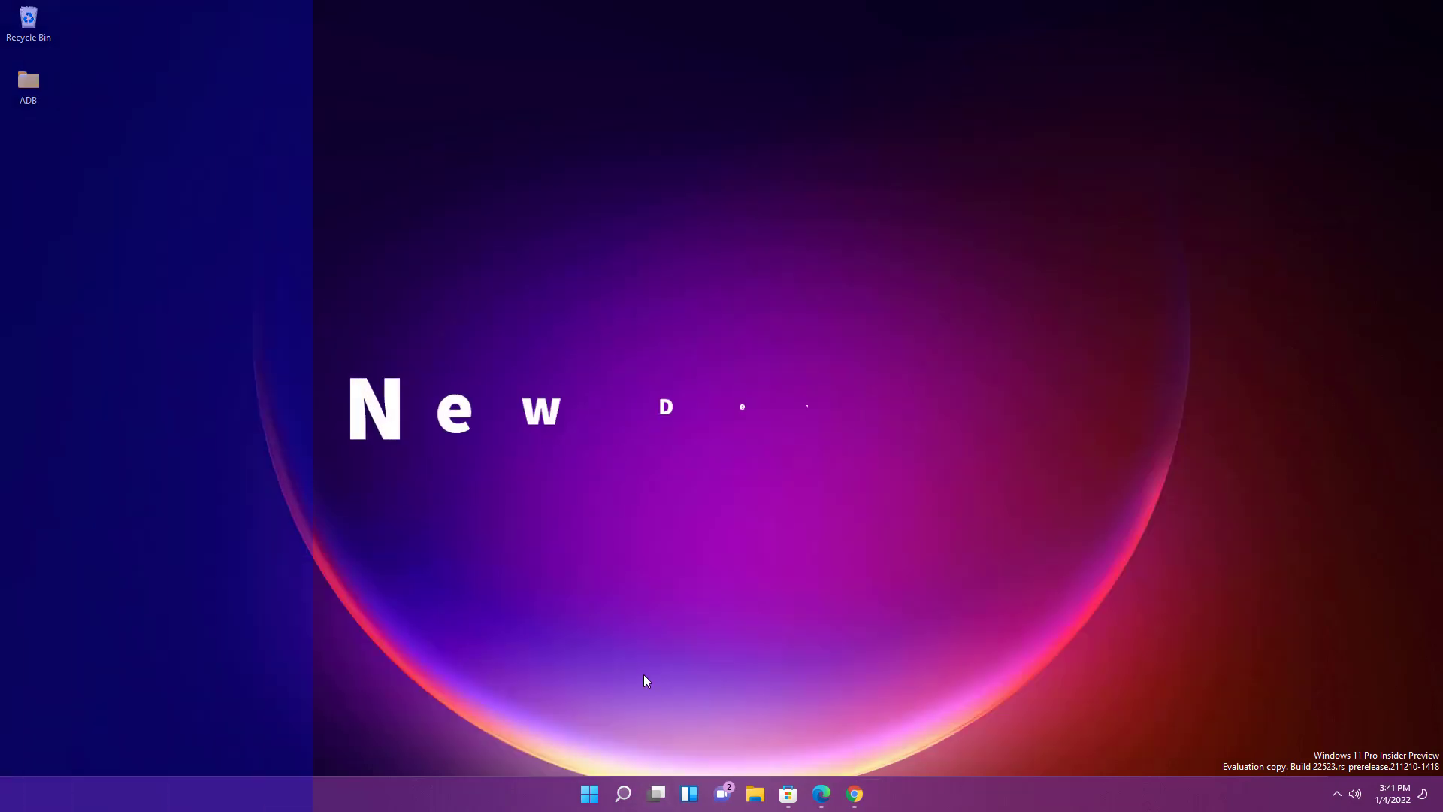
Create a new virtual desktop and switch to it.
mouse_move(659, 785)
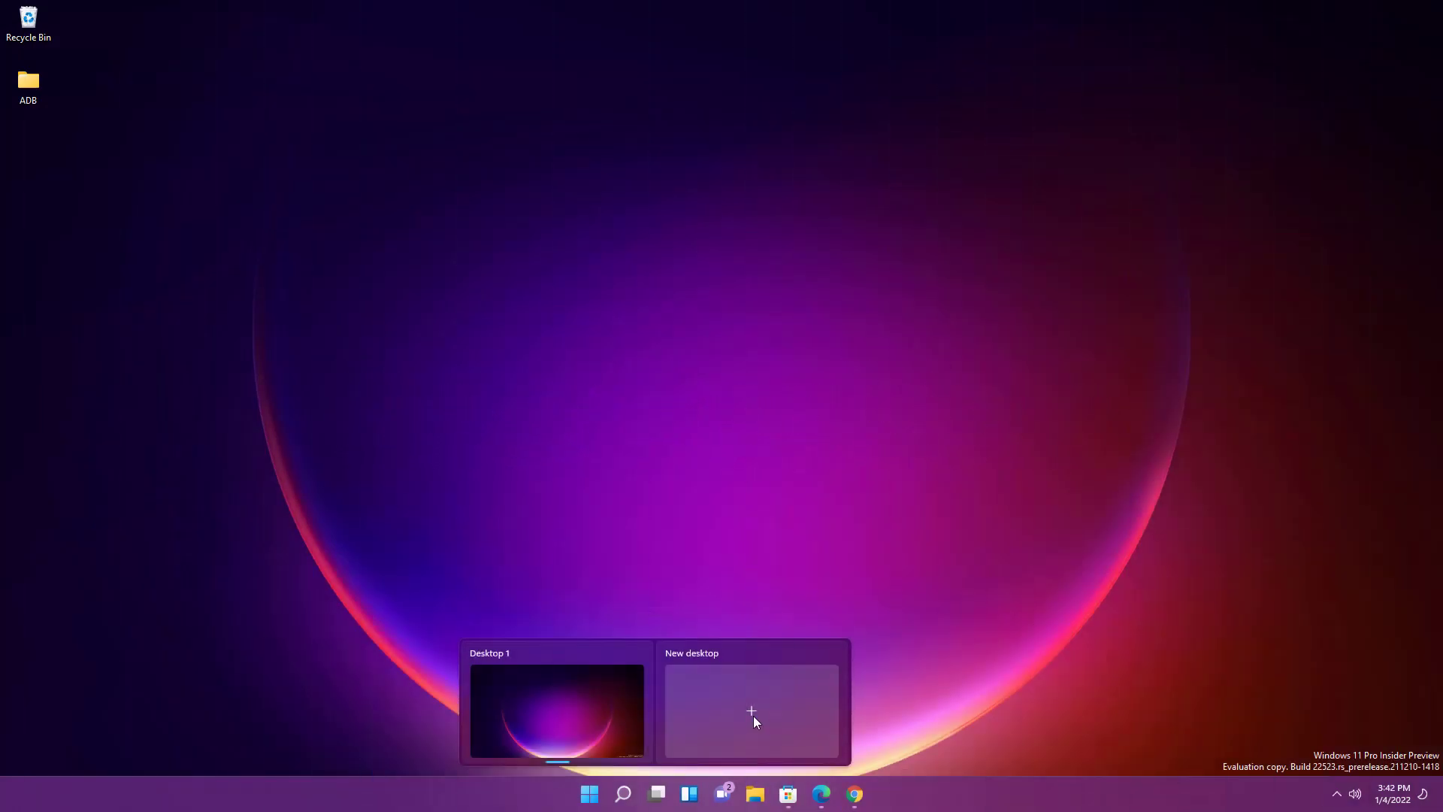
left_click(752, 715)
left_click(667, 652)
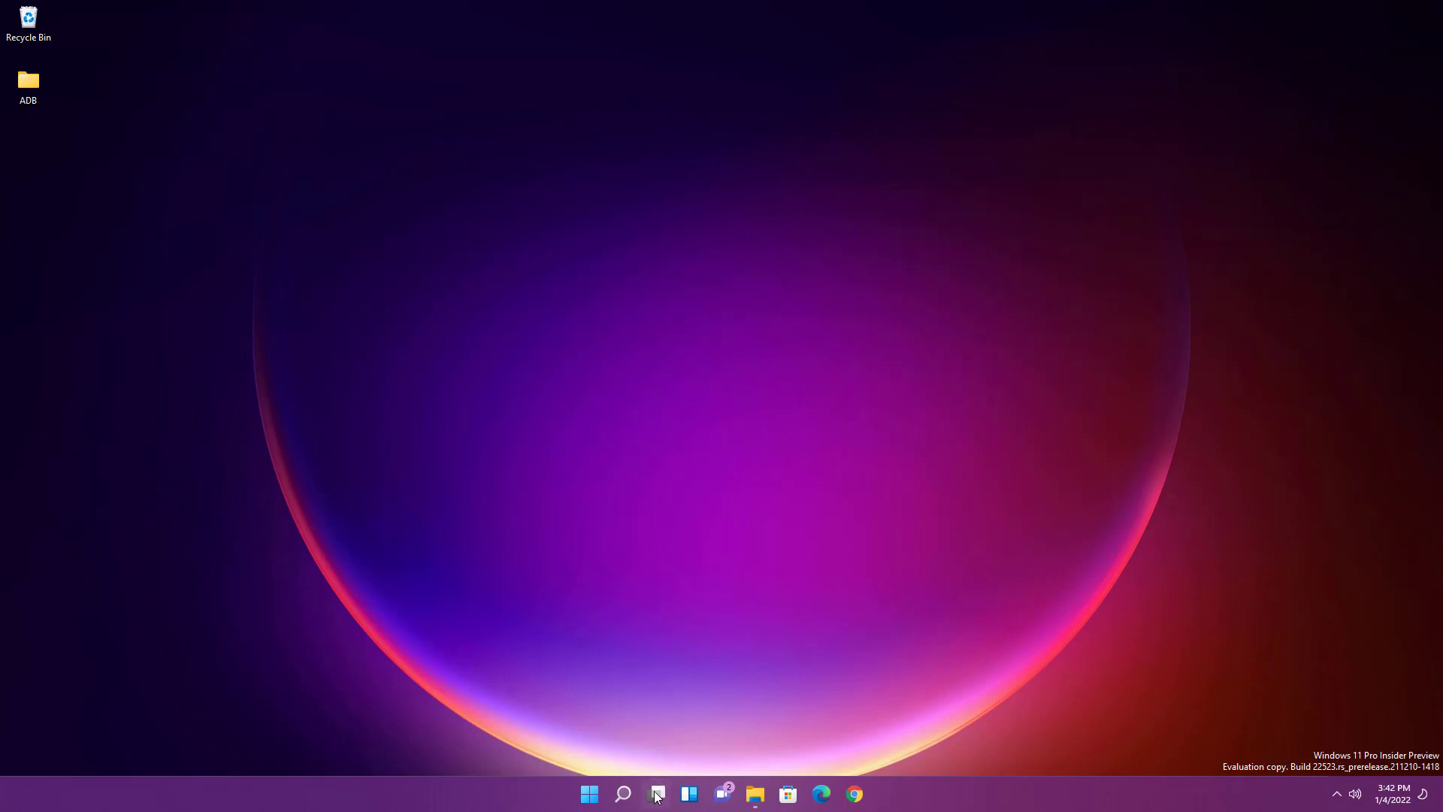
Rename the second virtual desktop as Music.
mouse_move(656, 797)
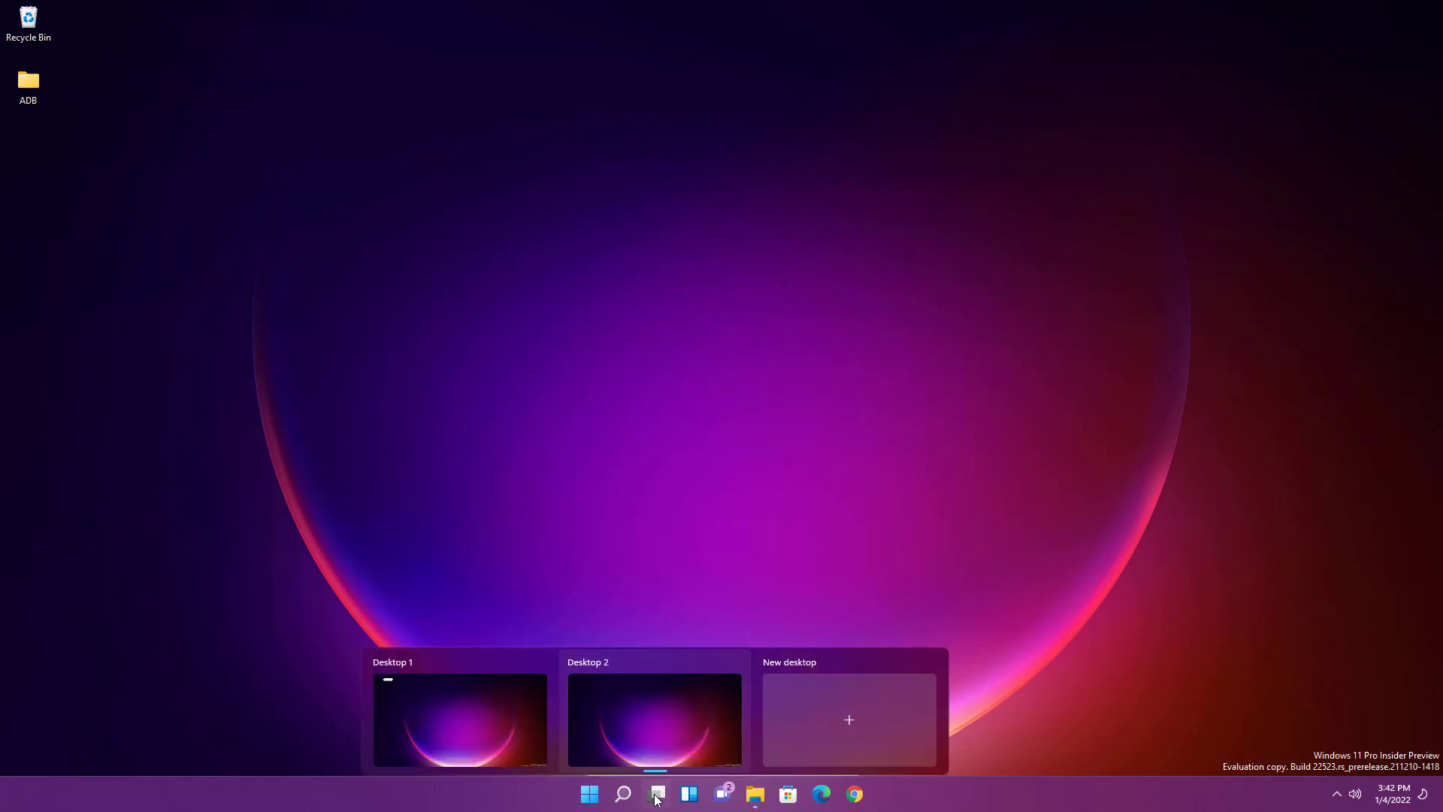
right_click(603, 655)
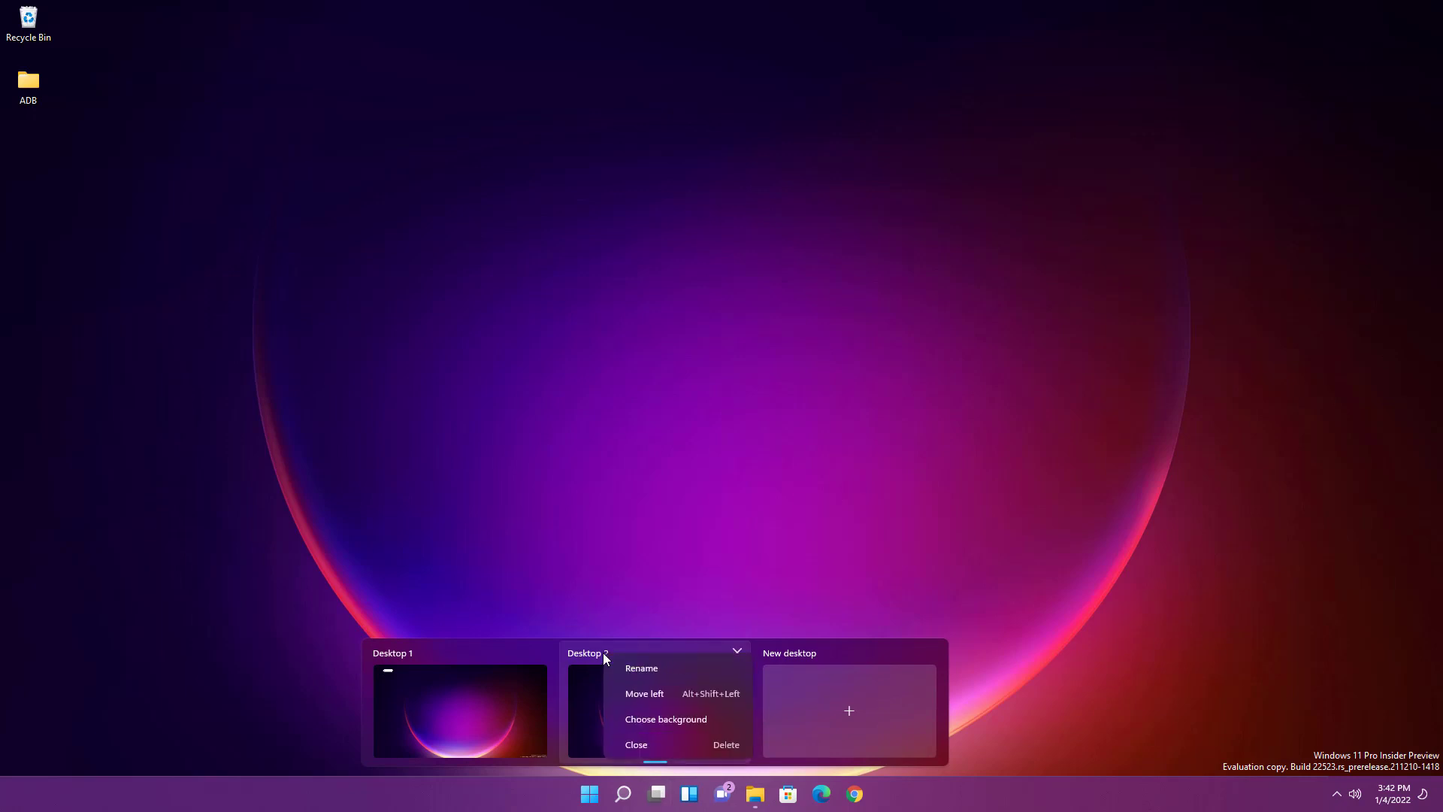
left_click(620, 665)
type("Music")
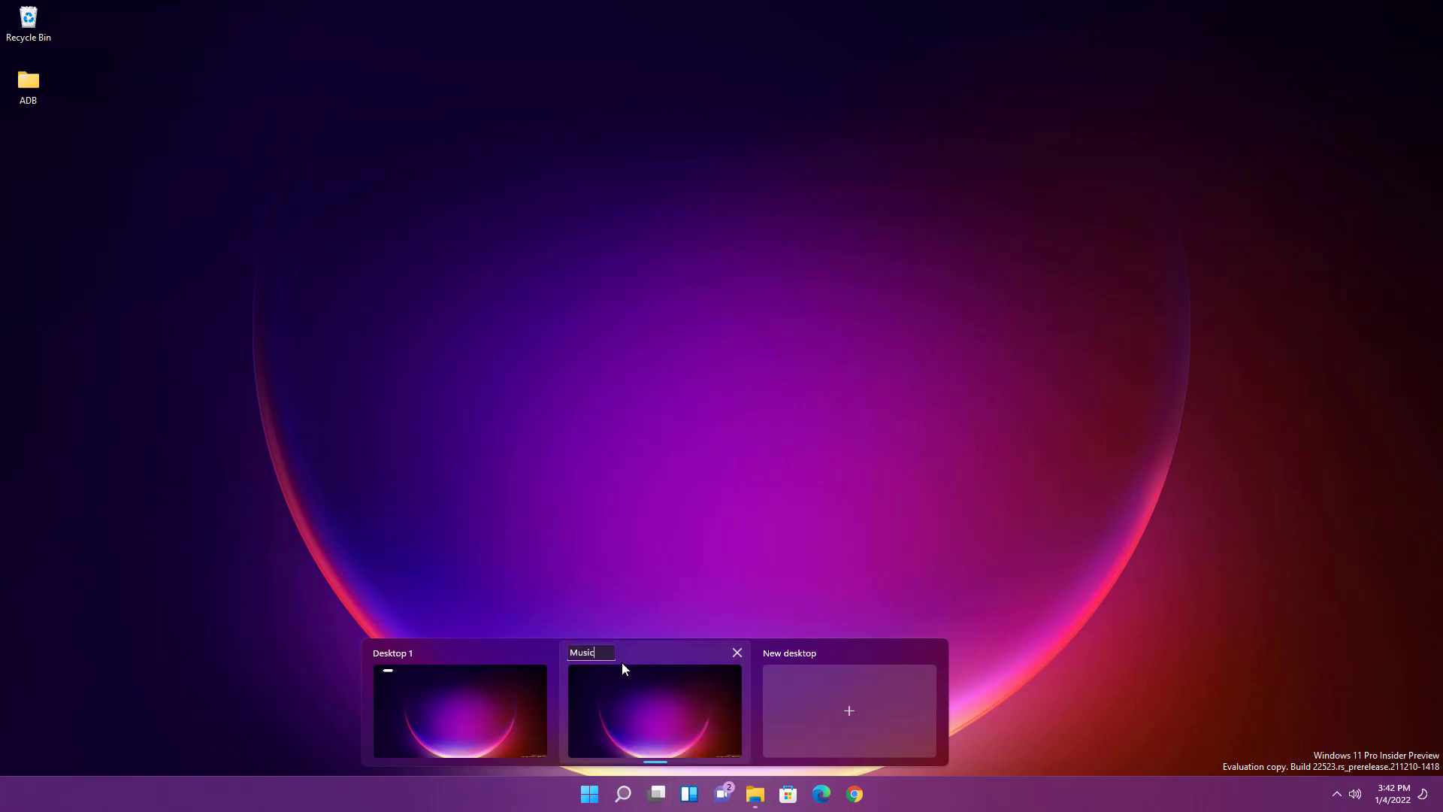
key("Return")
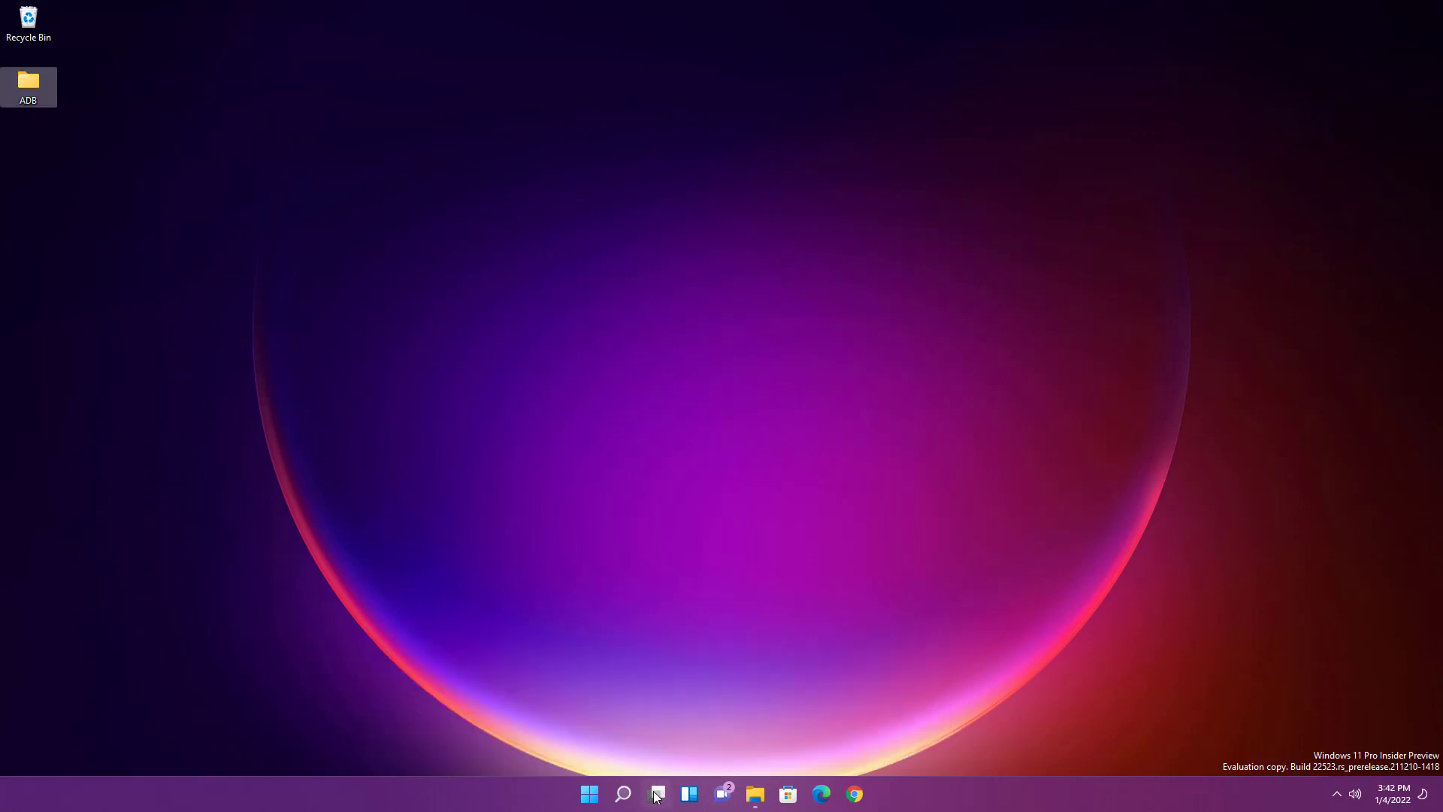
Set the Music desktop's background to the recent blue-and-purple glow picture, minimize Settings and switch back to Desktop 1.
mouse_move(655, 795)
right_click(678, 655)
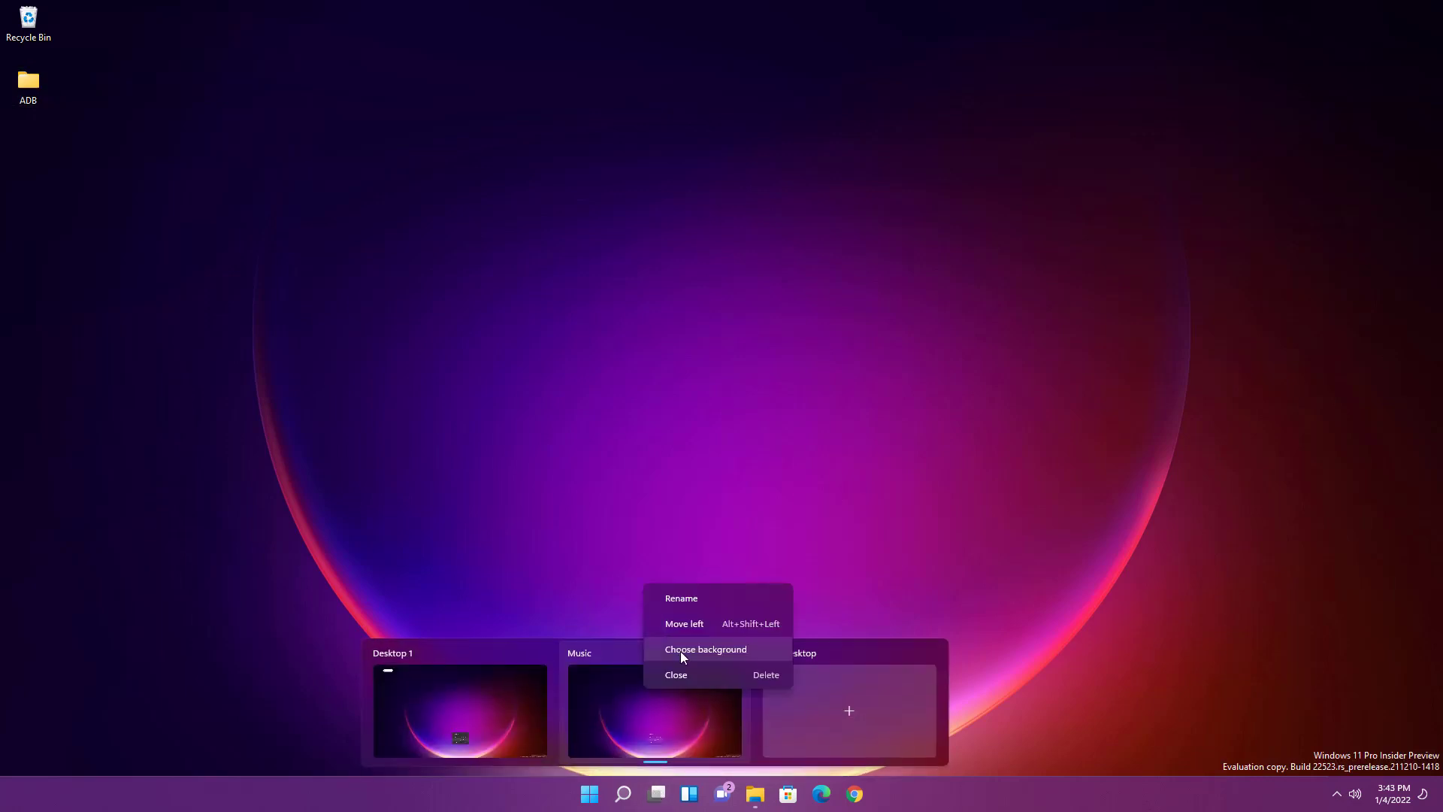
left_click(683, 651)
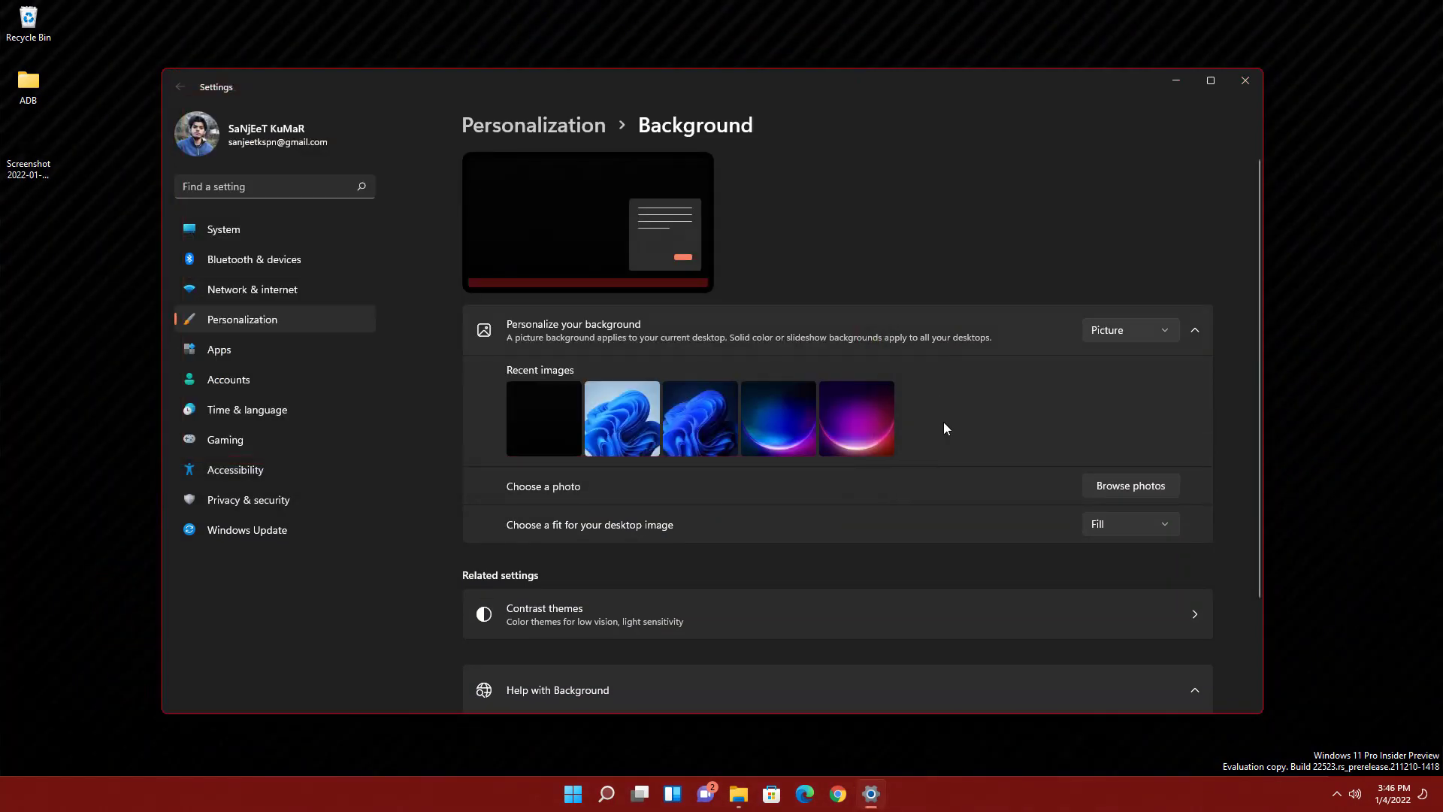
left_click(766, 435)
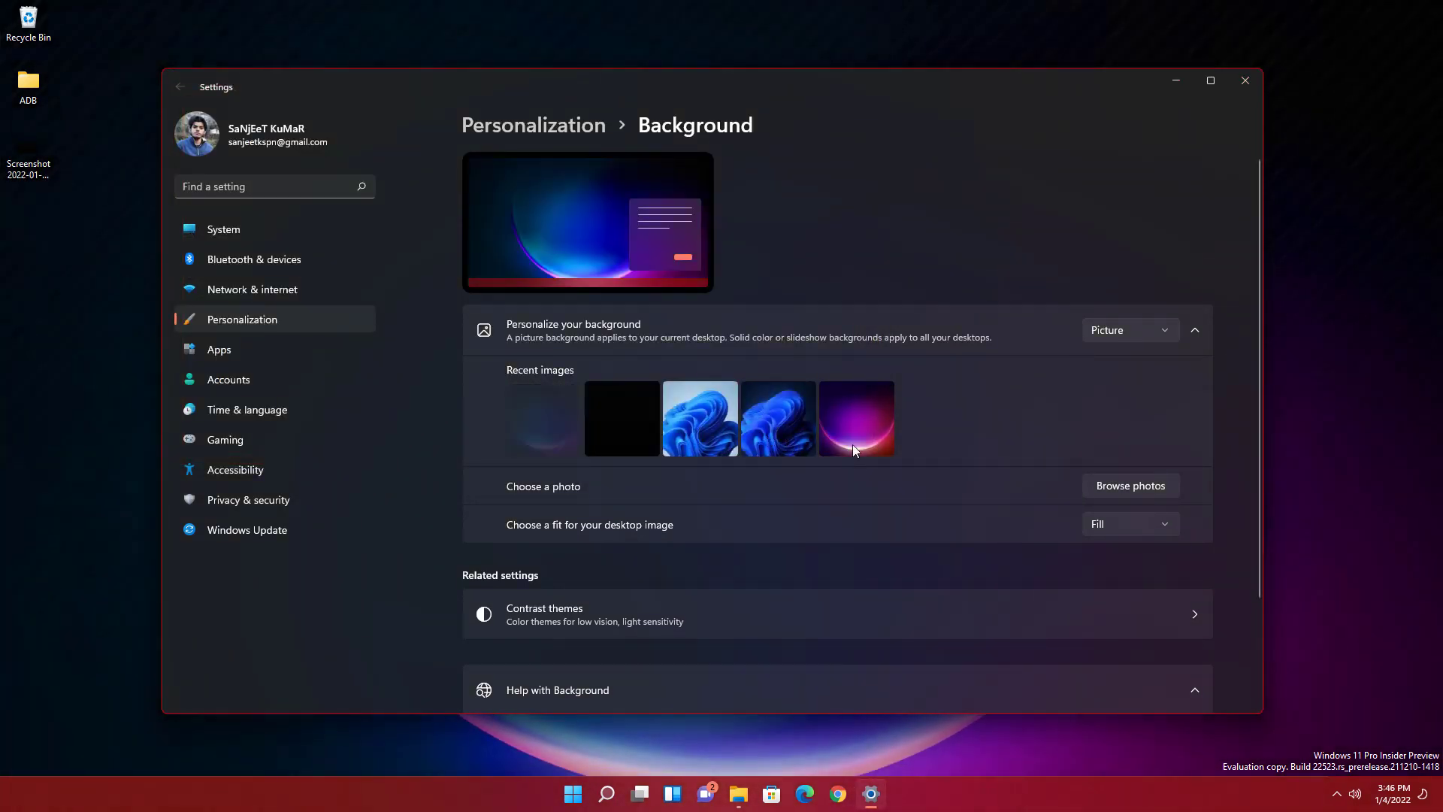
left_click(1176, 80)
mouse_move(644, 785)
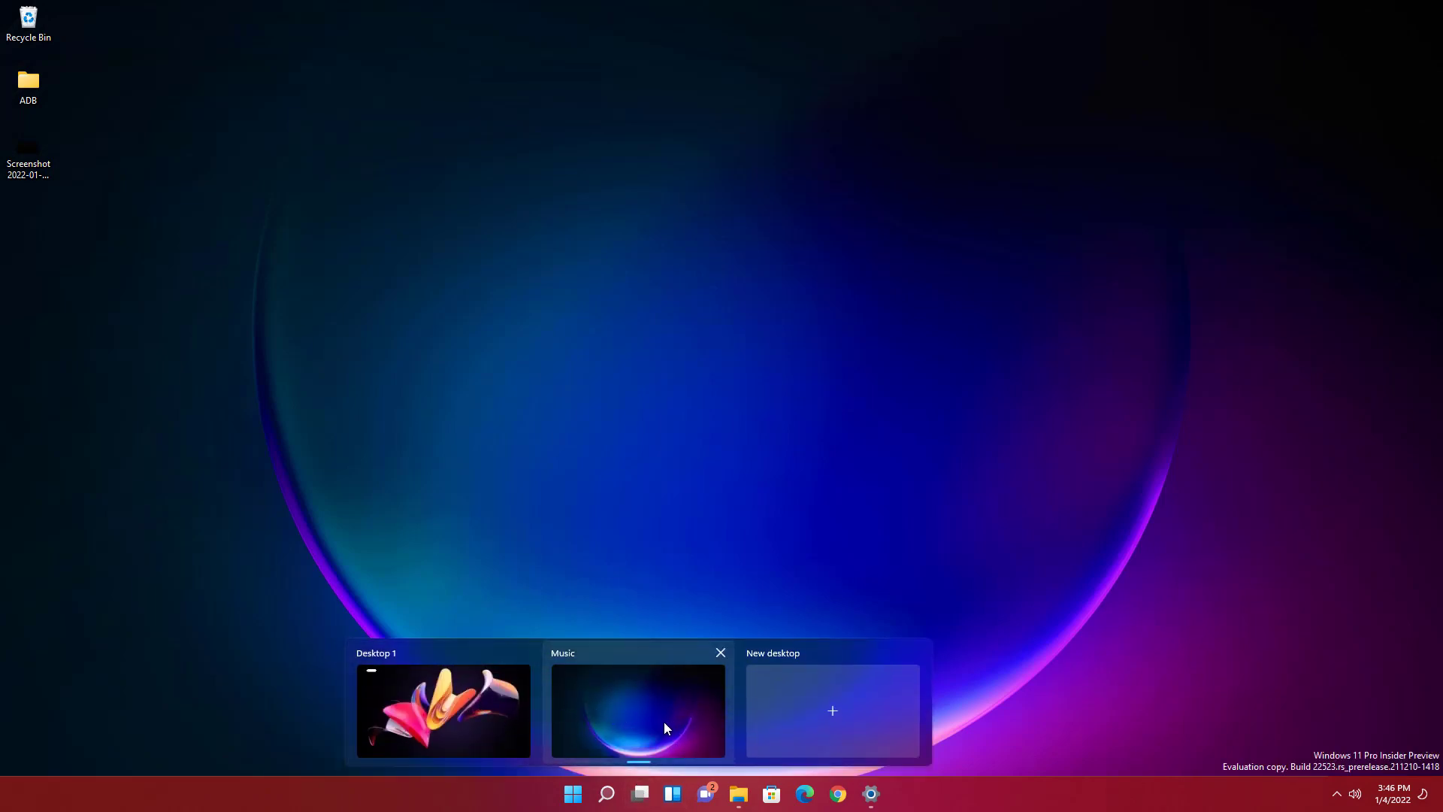
key("ctrl+super+Left")
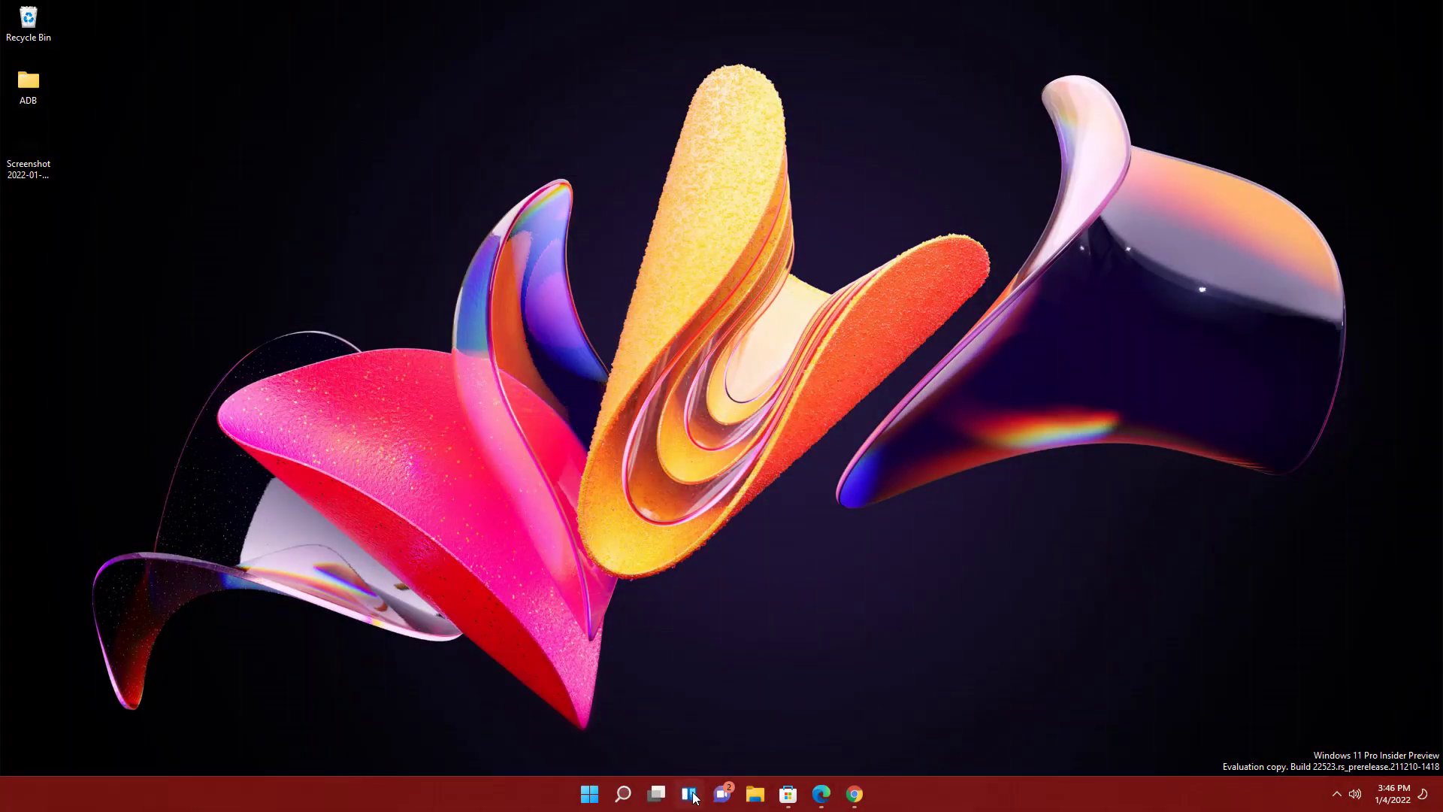
Open the widgets board, resize the Weather widget to Large and add the Entertainment widget.
left_click(693, 797)
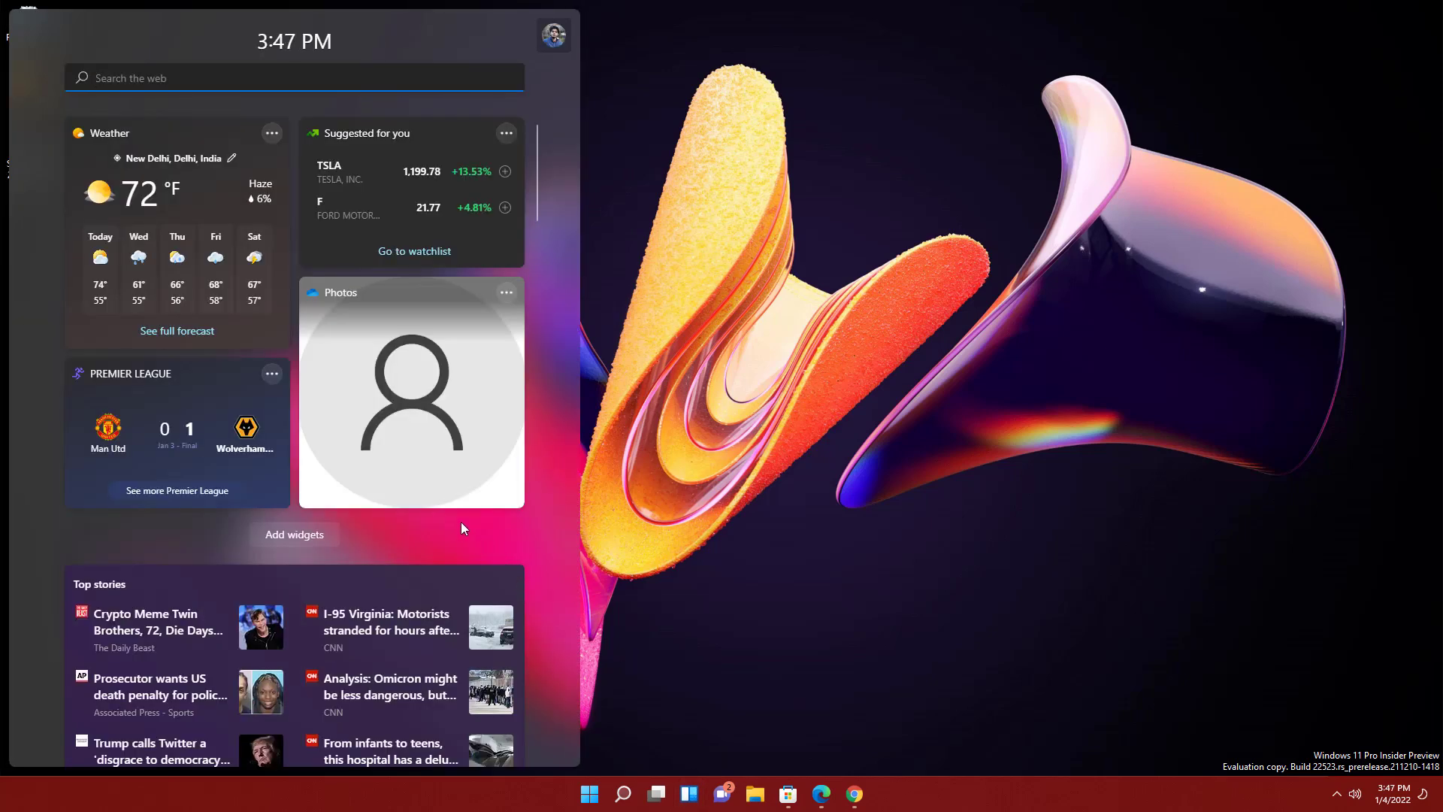
left_click(272, 134)
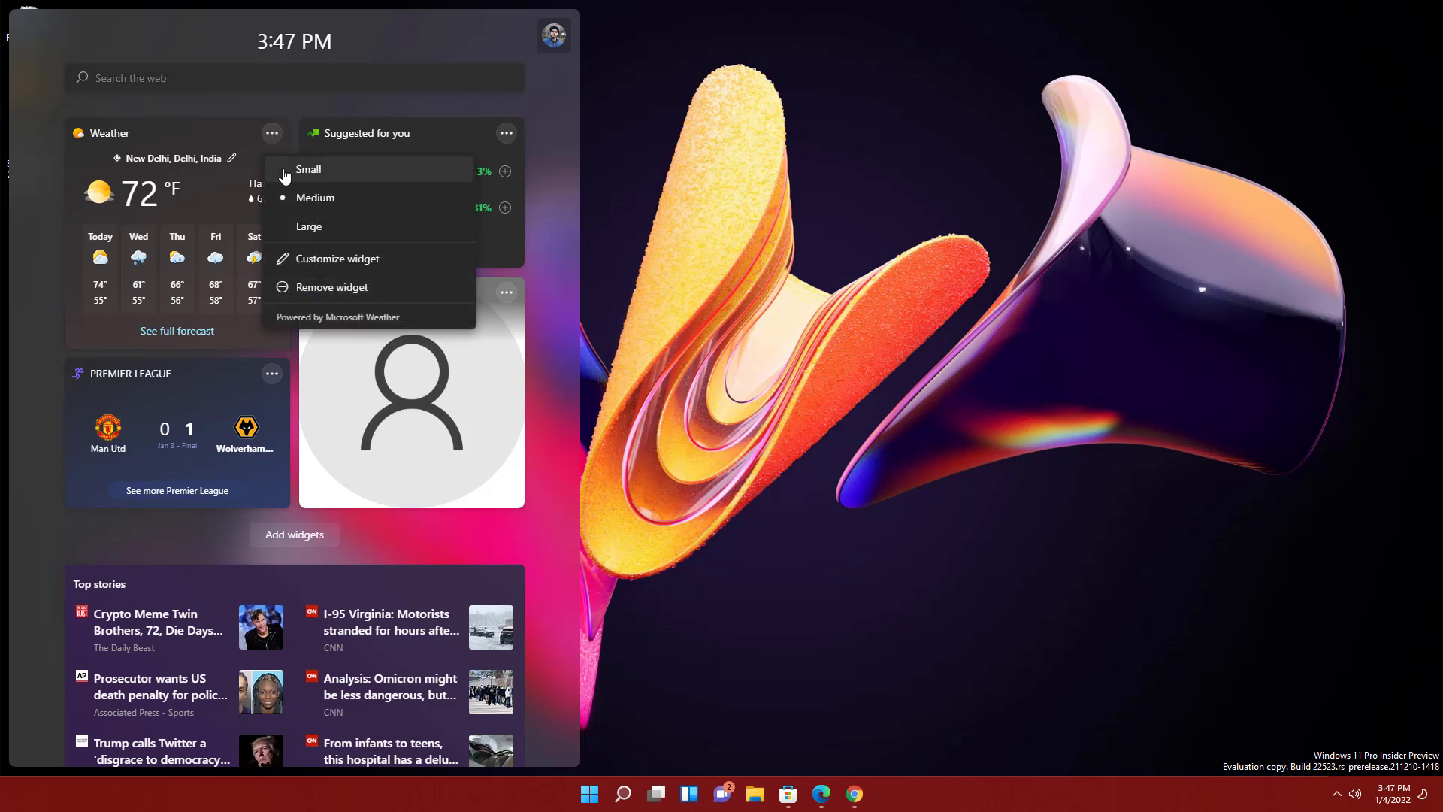
left_click(284, 168)
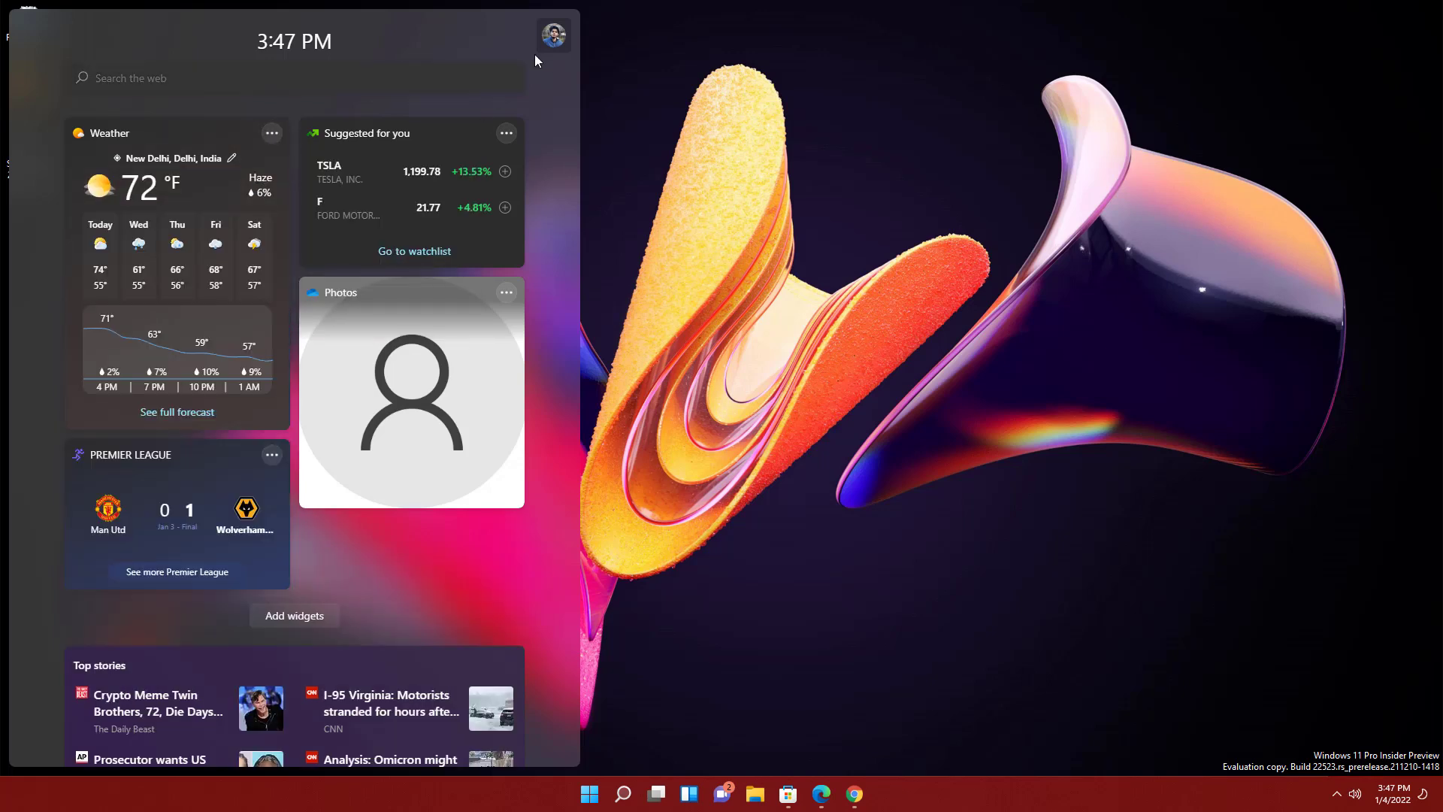
left_click(554, 38)
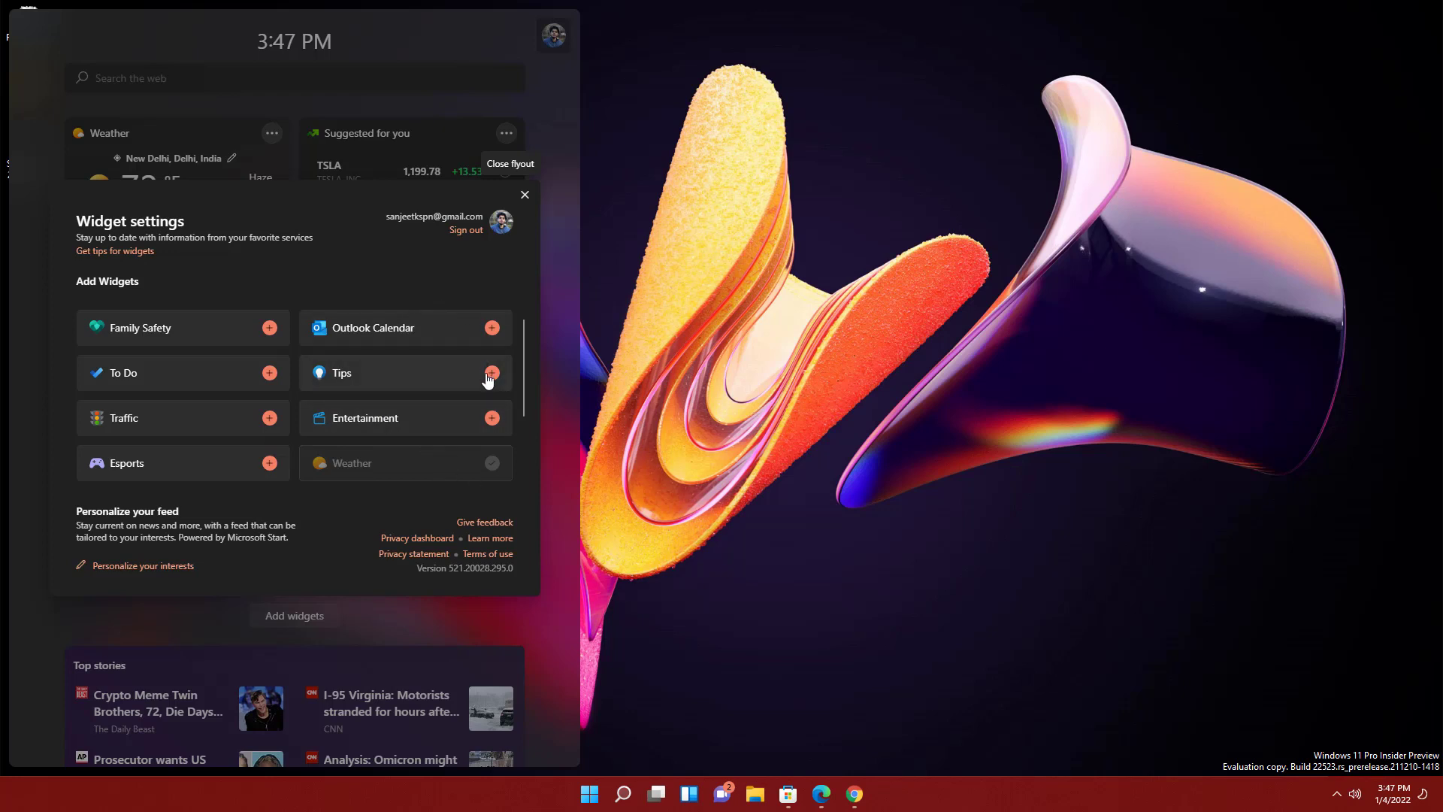
left_click(493, 418)
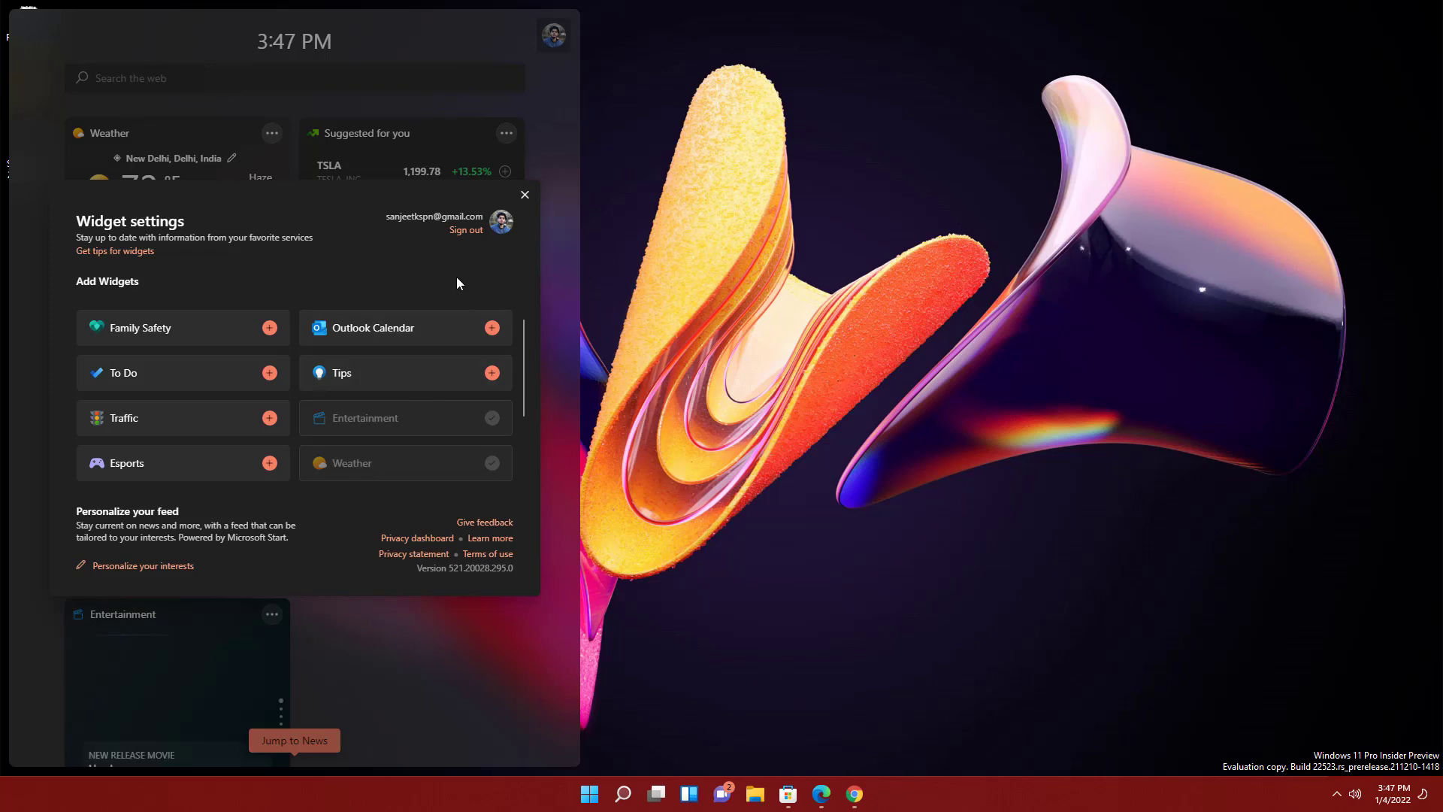
Close the widget settings, browse the widgets and news feed, and dismiss the widgets board.
left_click(522, 193)
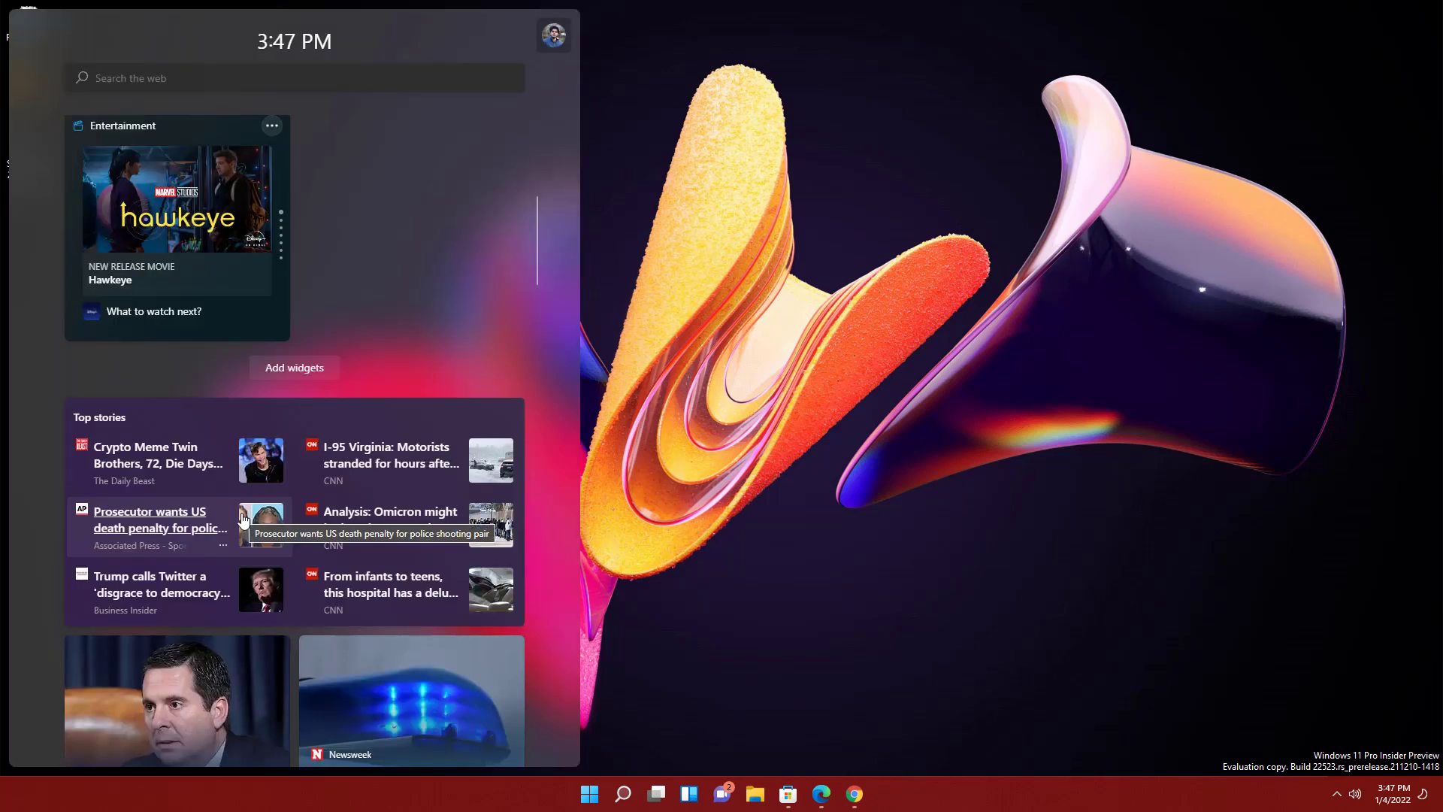
scroll(242, 519, "down", 3)
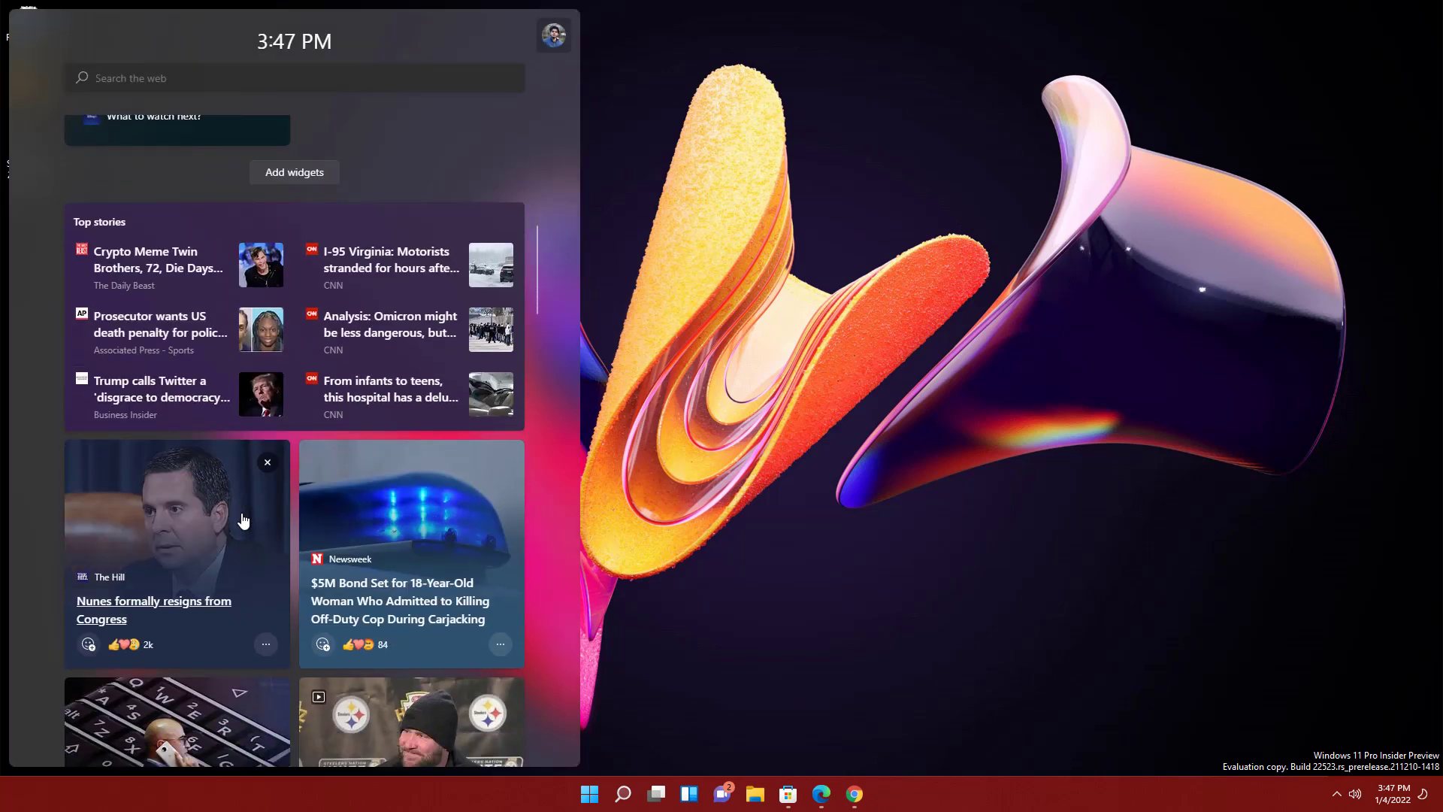
scroll(242, 519, "down", 7)
scroll(245, 512, "up", 15)
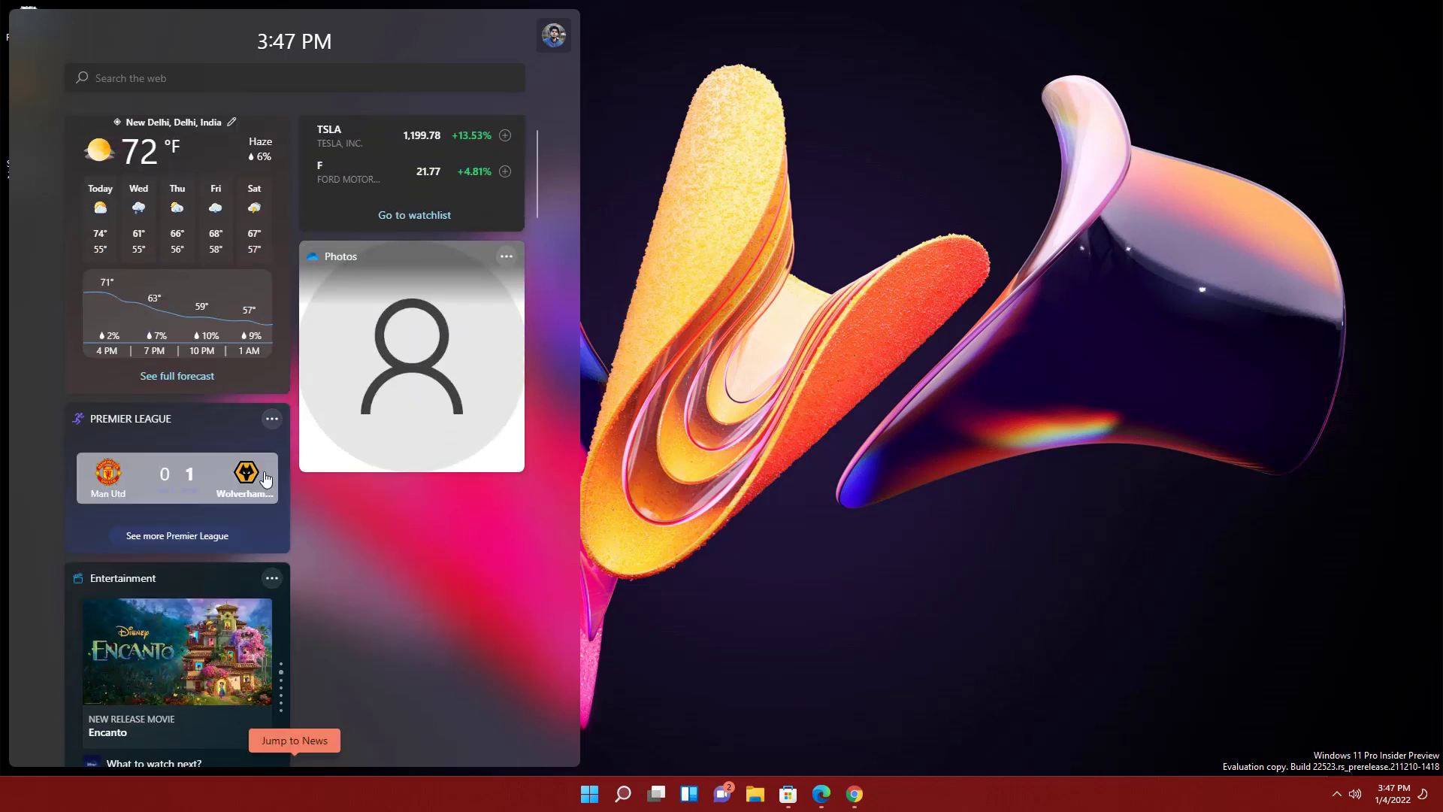
left_click(700, 574)
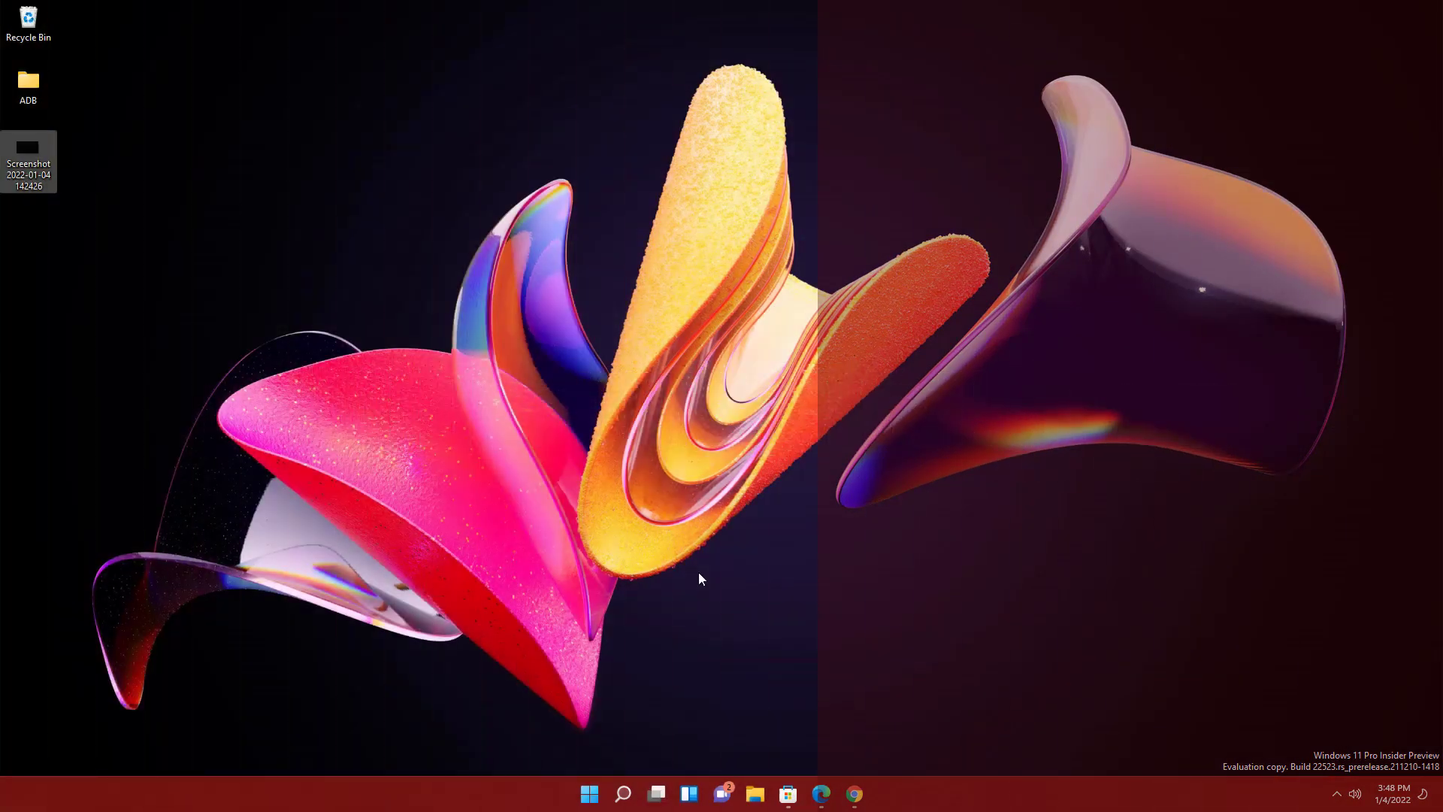
Open a recent conversation from the Chat flyout, then reopen the flyout and launch the full Microsoft Teams app.
key("super+c")
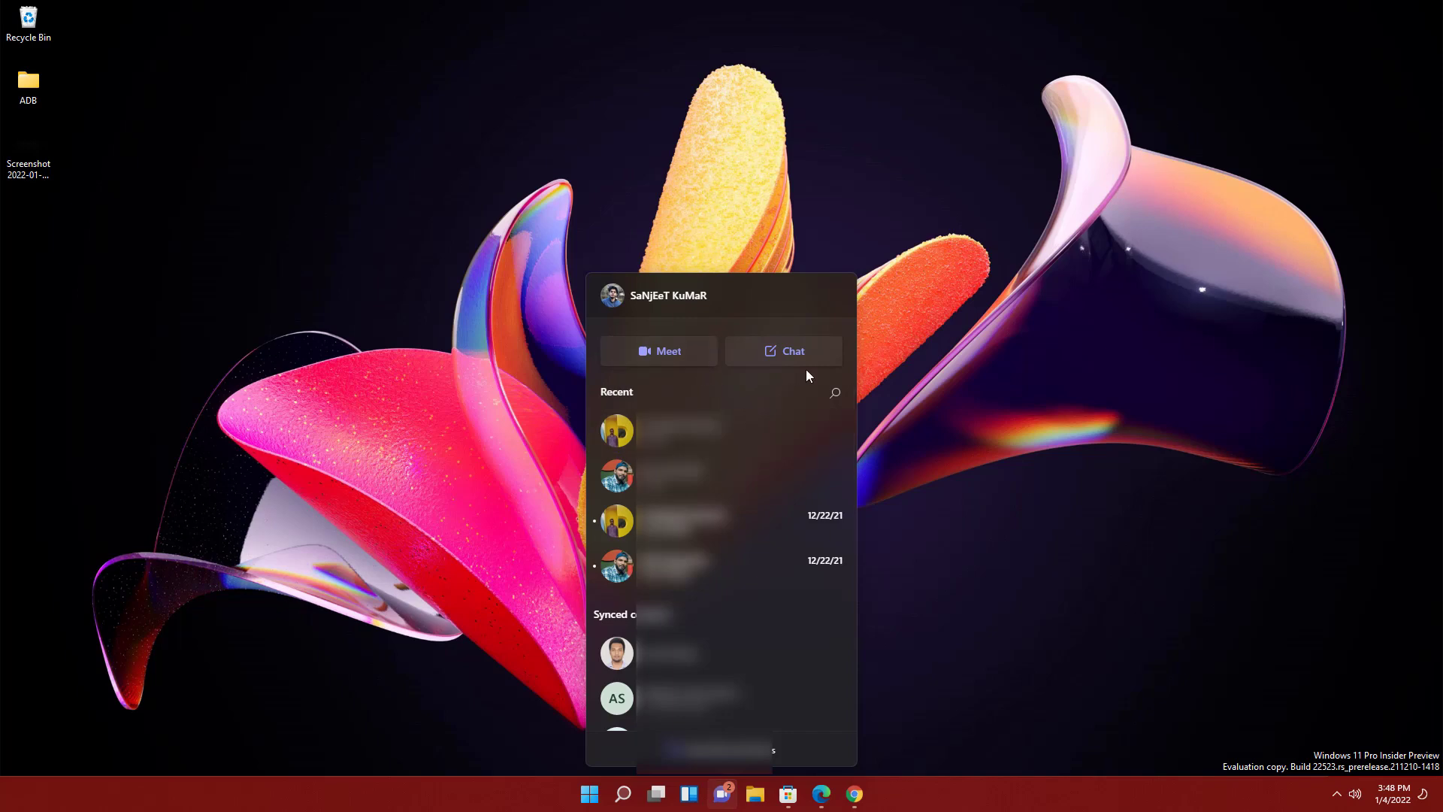
left_click(727, 430)
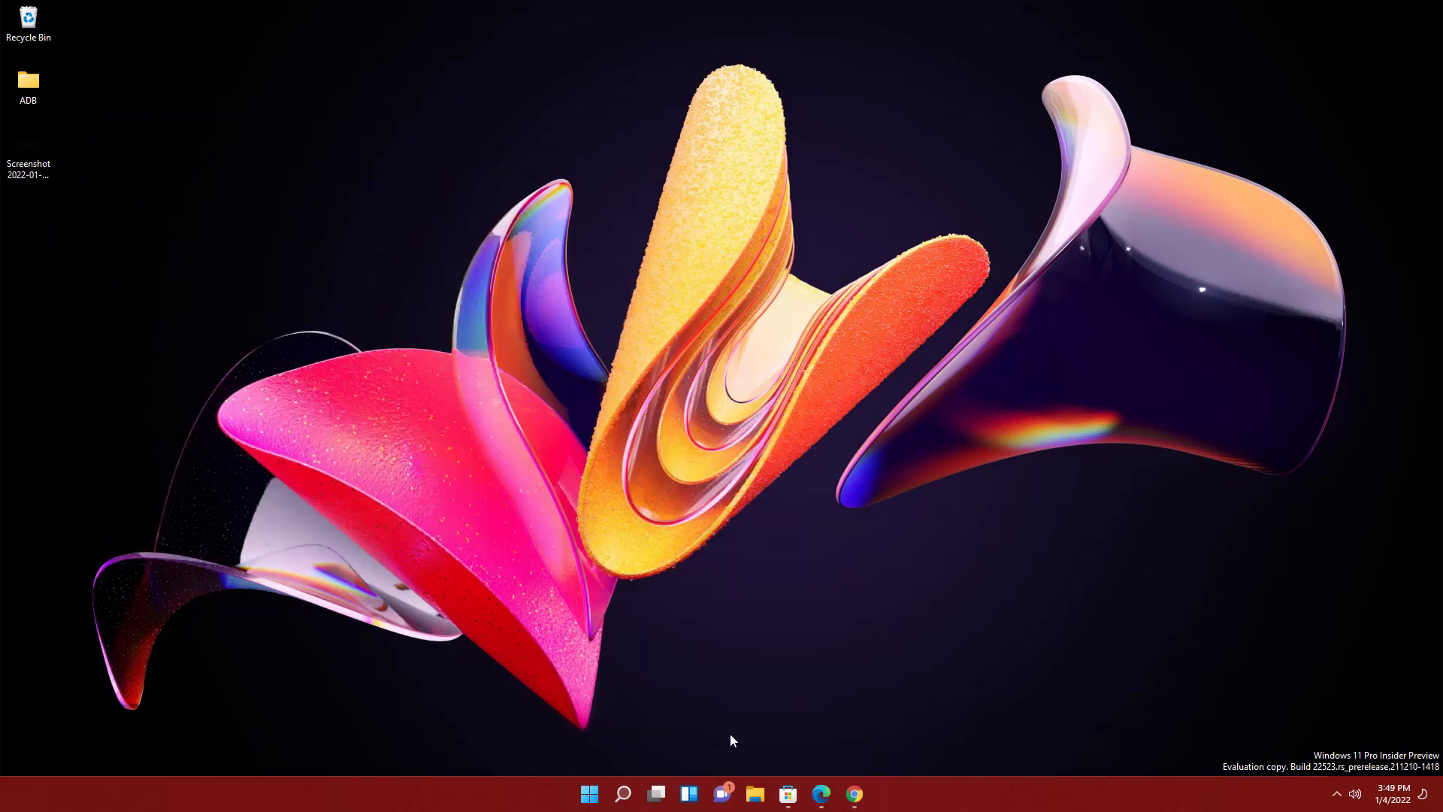
left_click(723, 795)
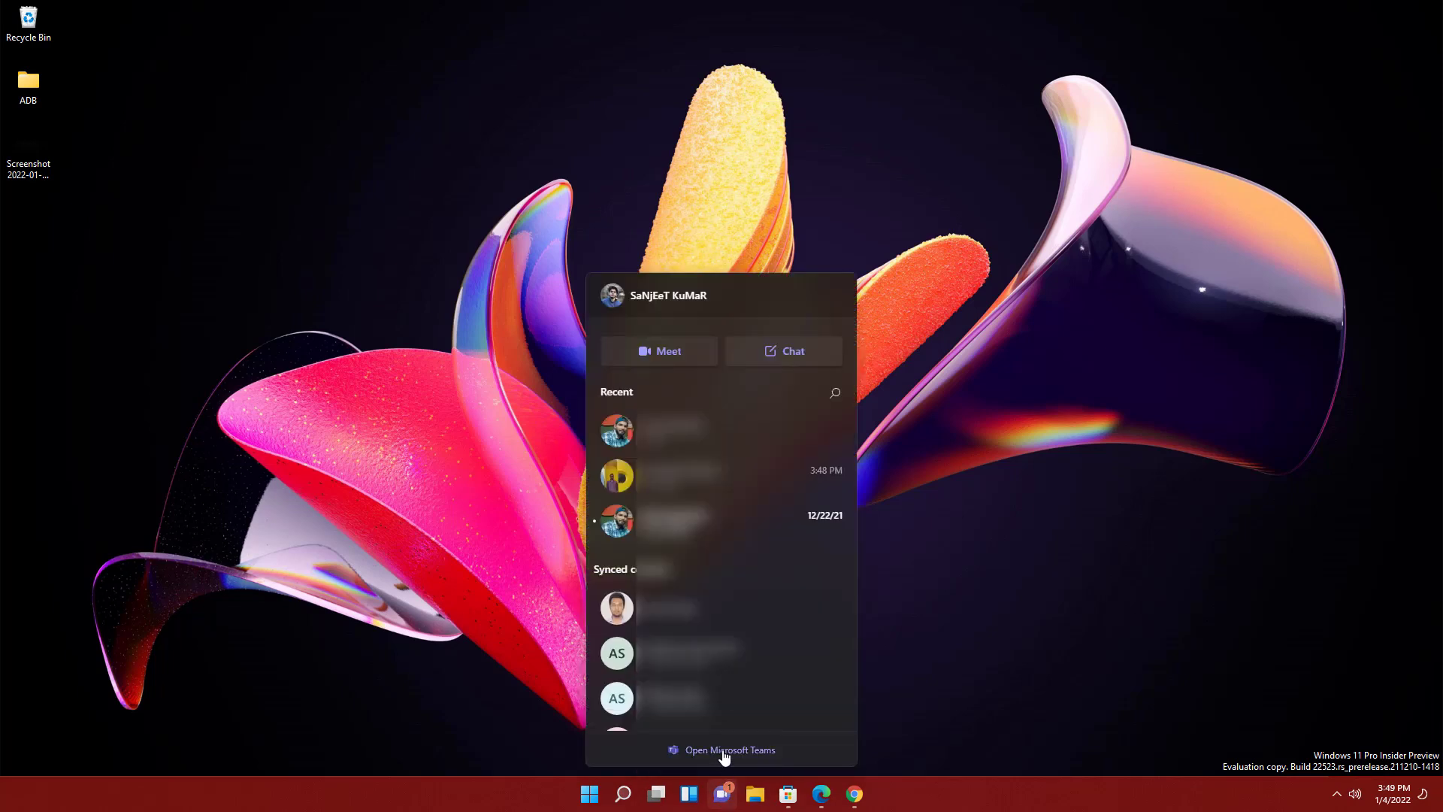
left_click(725, 751)
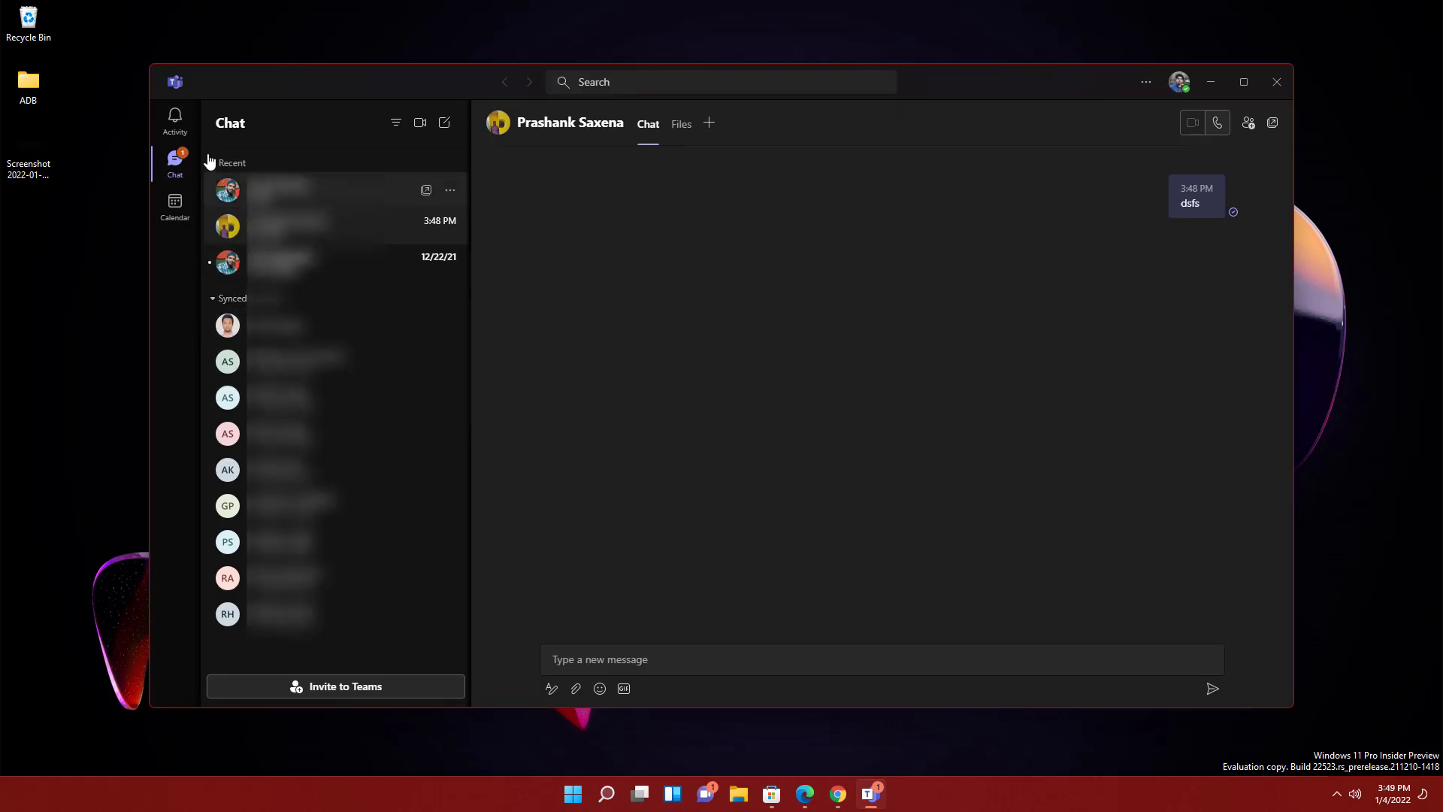
Look through the Activity, Chat and Calendar sections of Teams, then close its window.
left_click(184, 135)
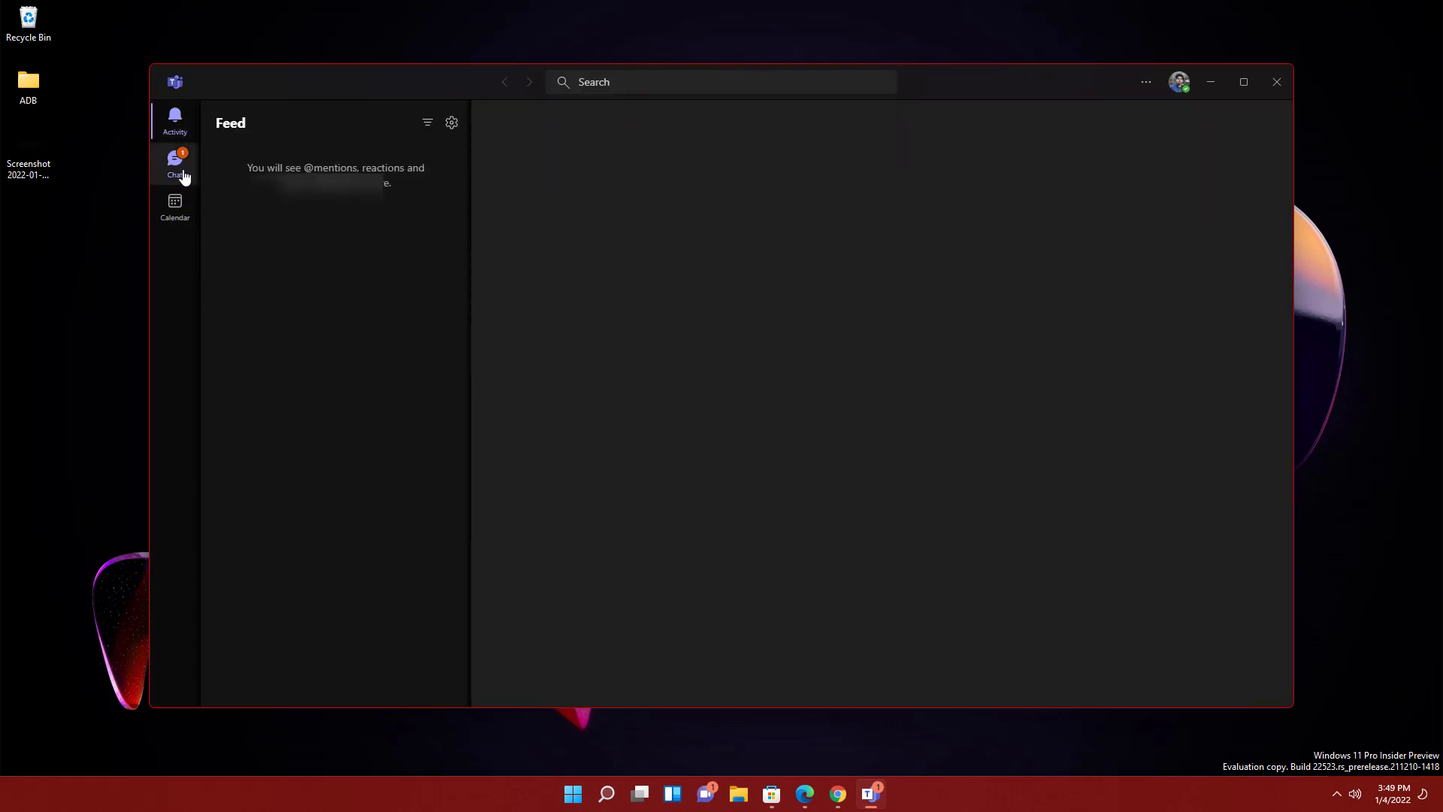
left_click(184, 174)
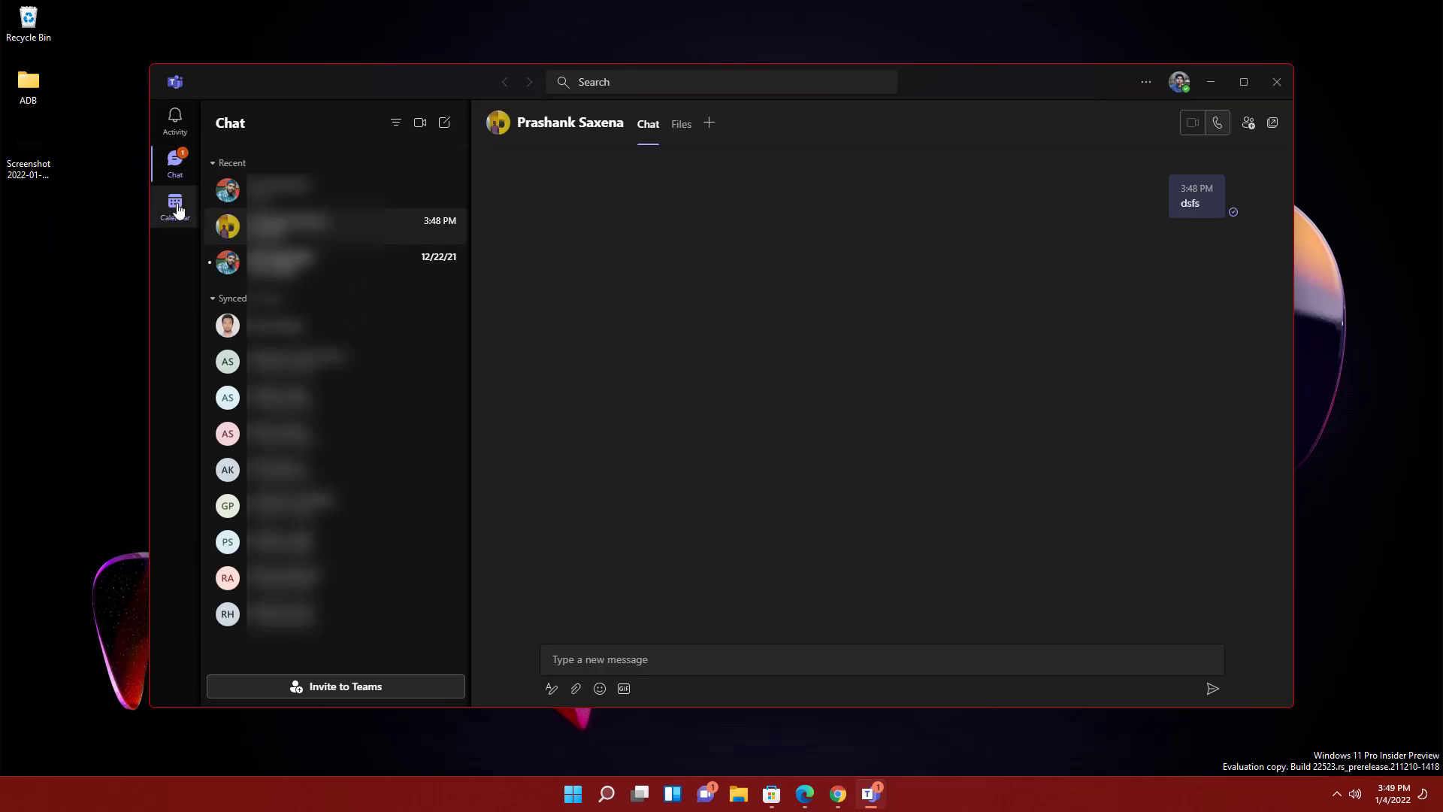
left_click(178, 216)
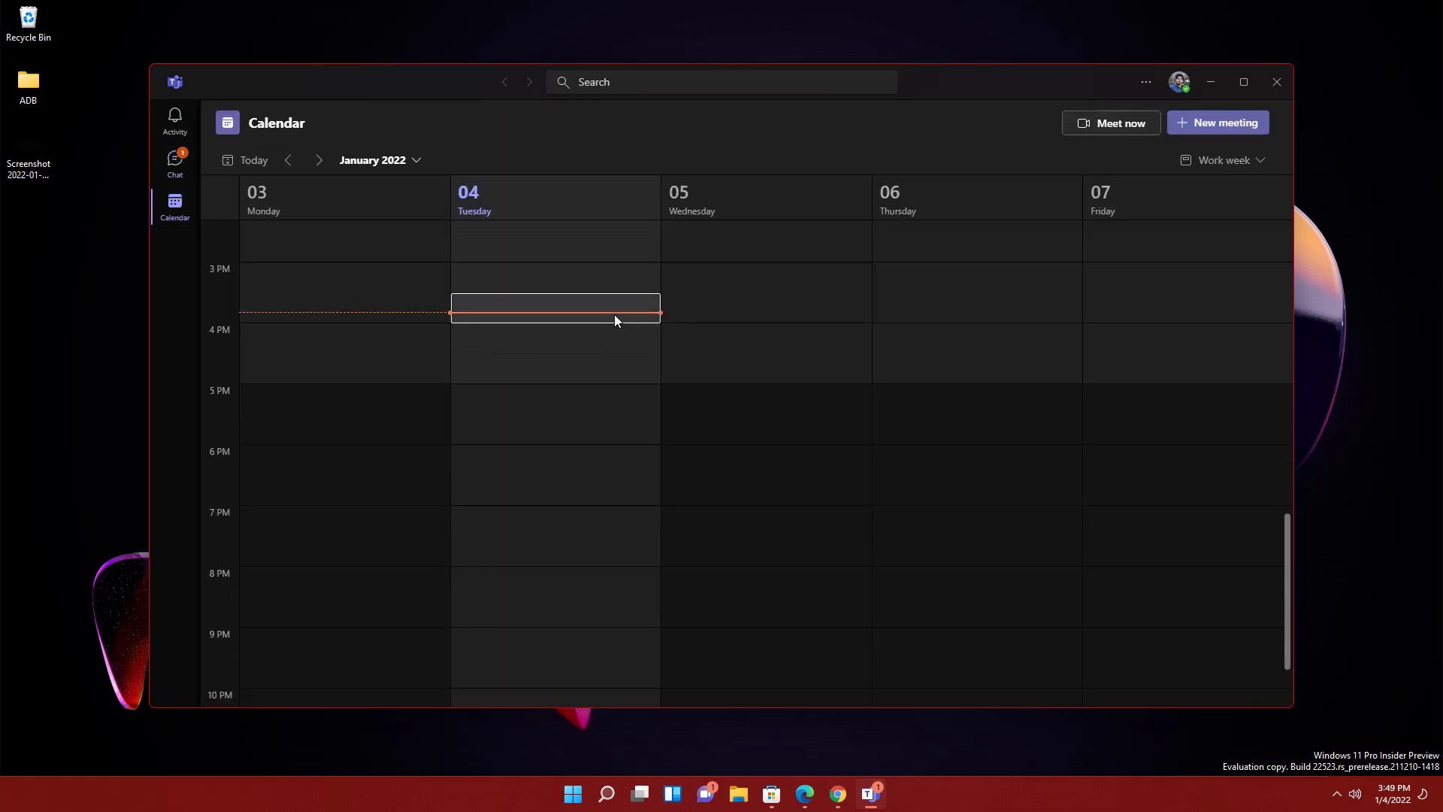
scroll(655, 447, "down", 2)
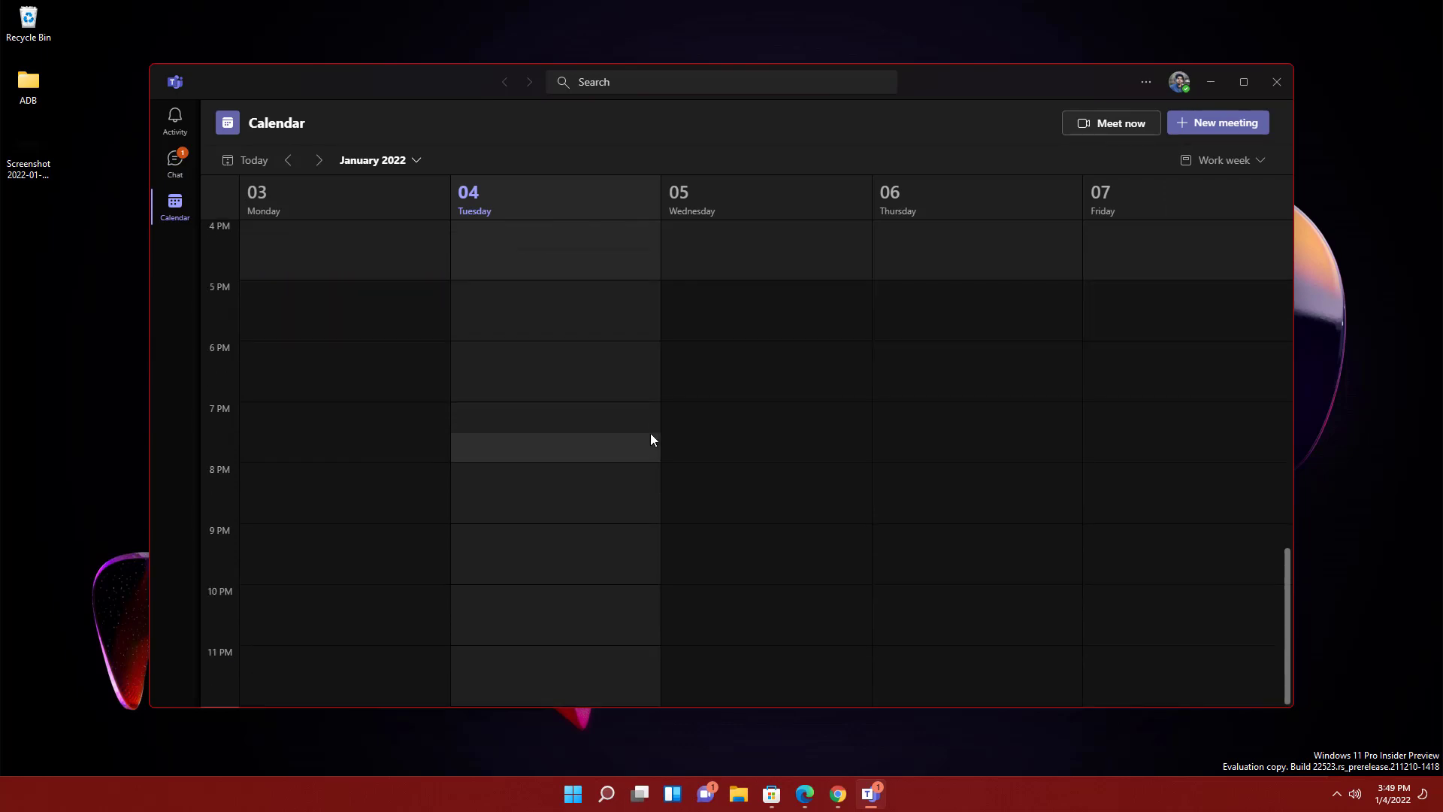
scroll(651, 433, "up", 5)
left_click(175, 159)
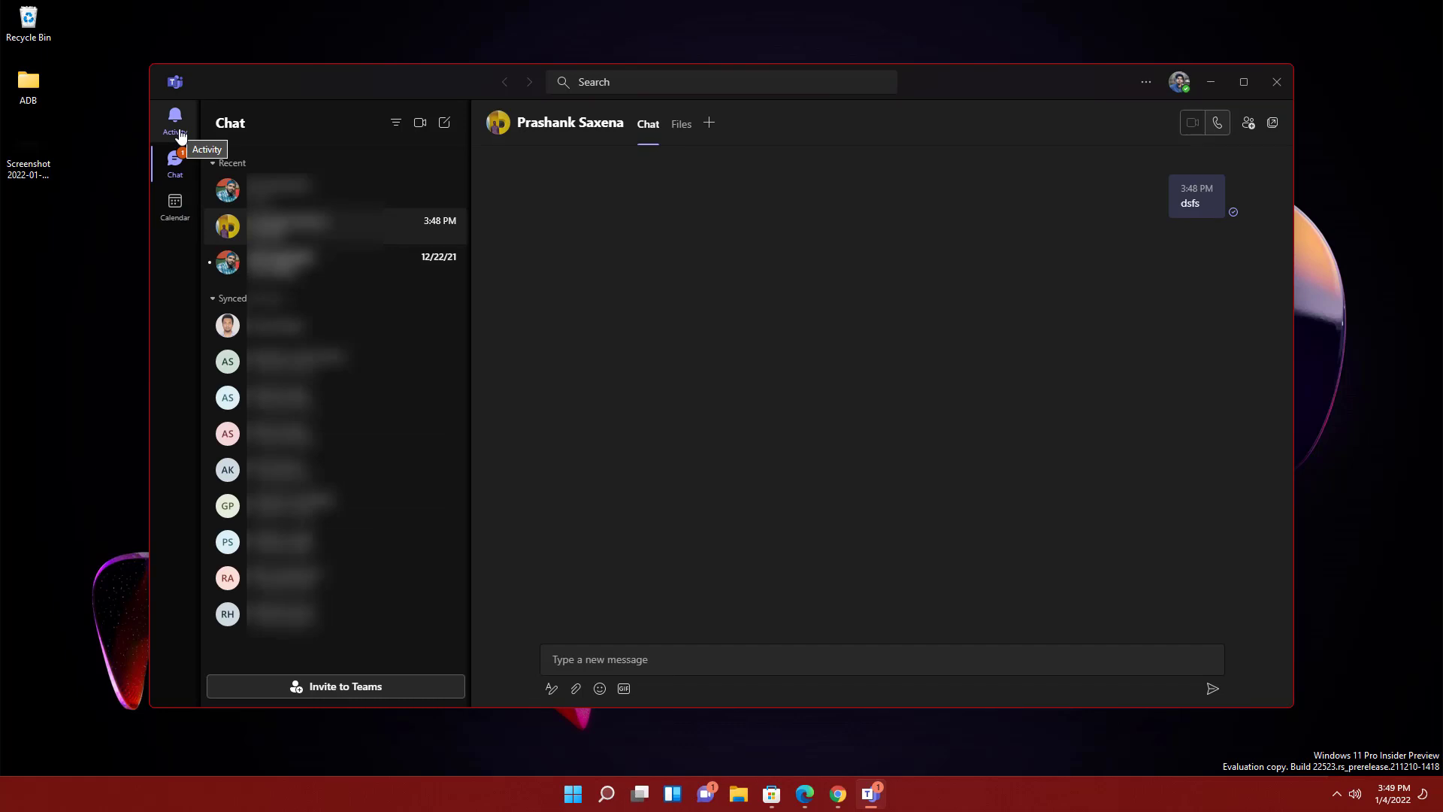
left_click(175, 119)
left_click(1277, 81)
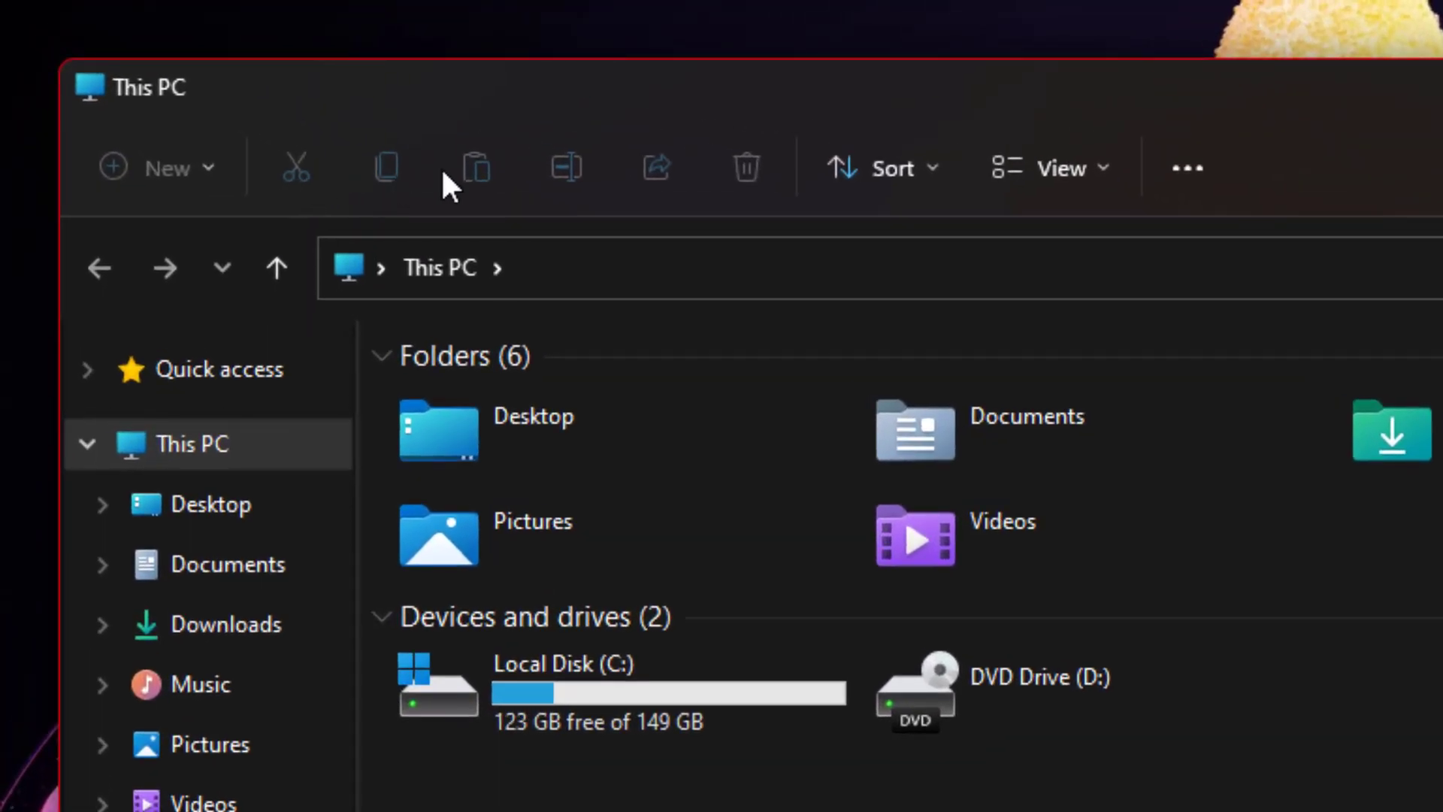
Examine File Explorer's sorting and view options, then open Local Disk (C:).
left_click(894, 173)
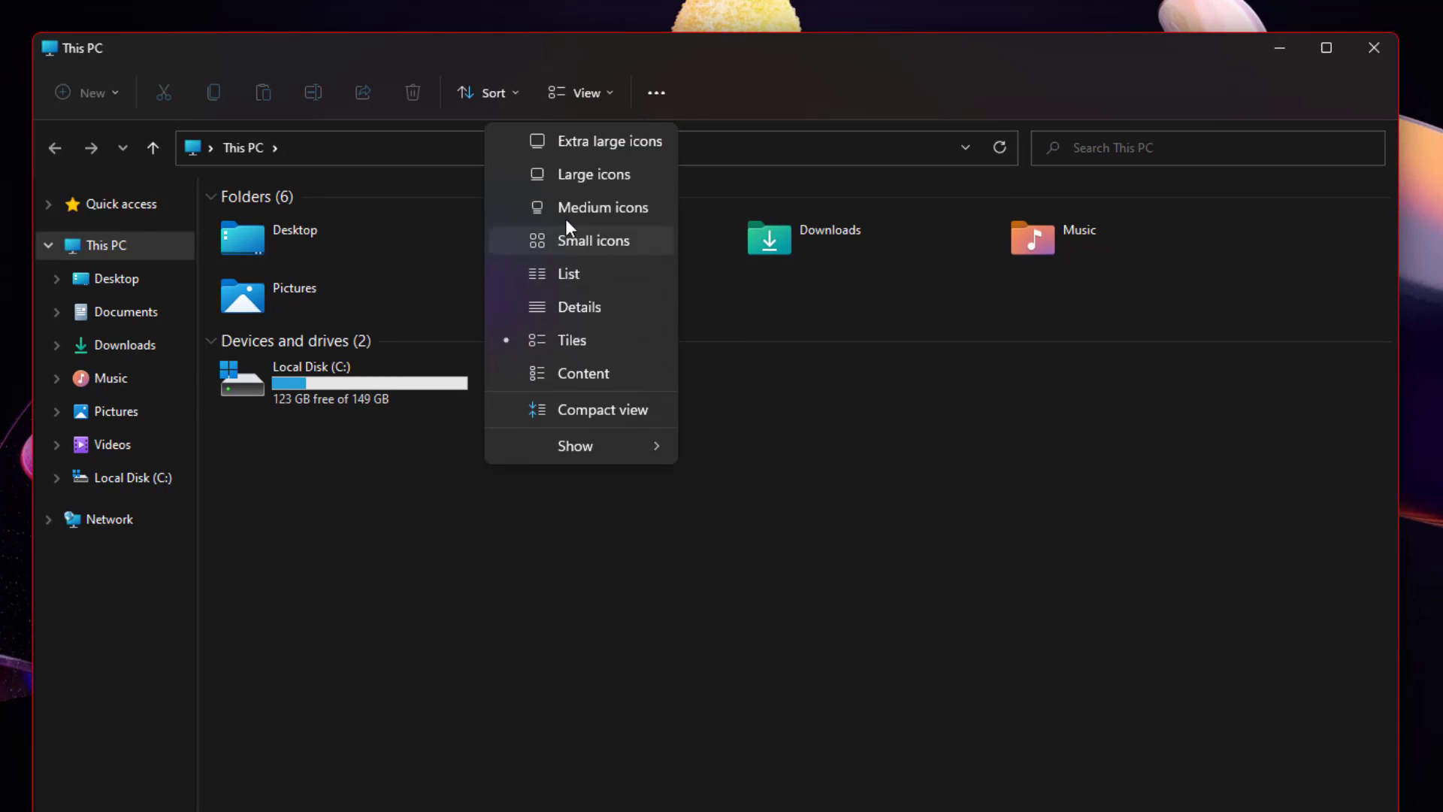
left_click(421, 468)
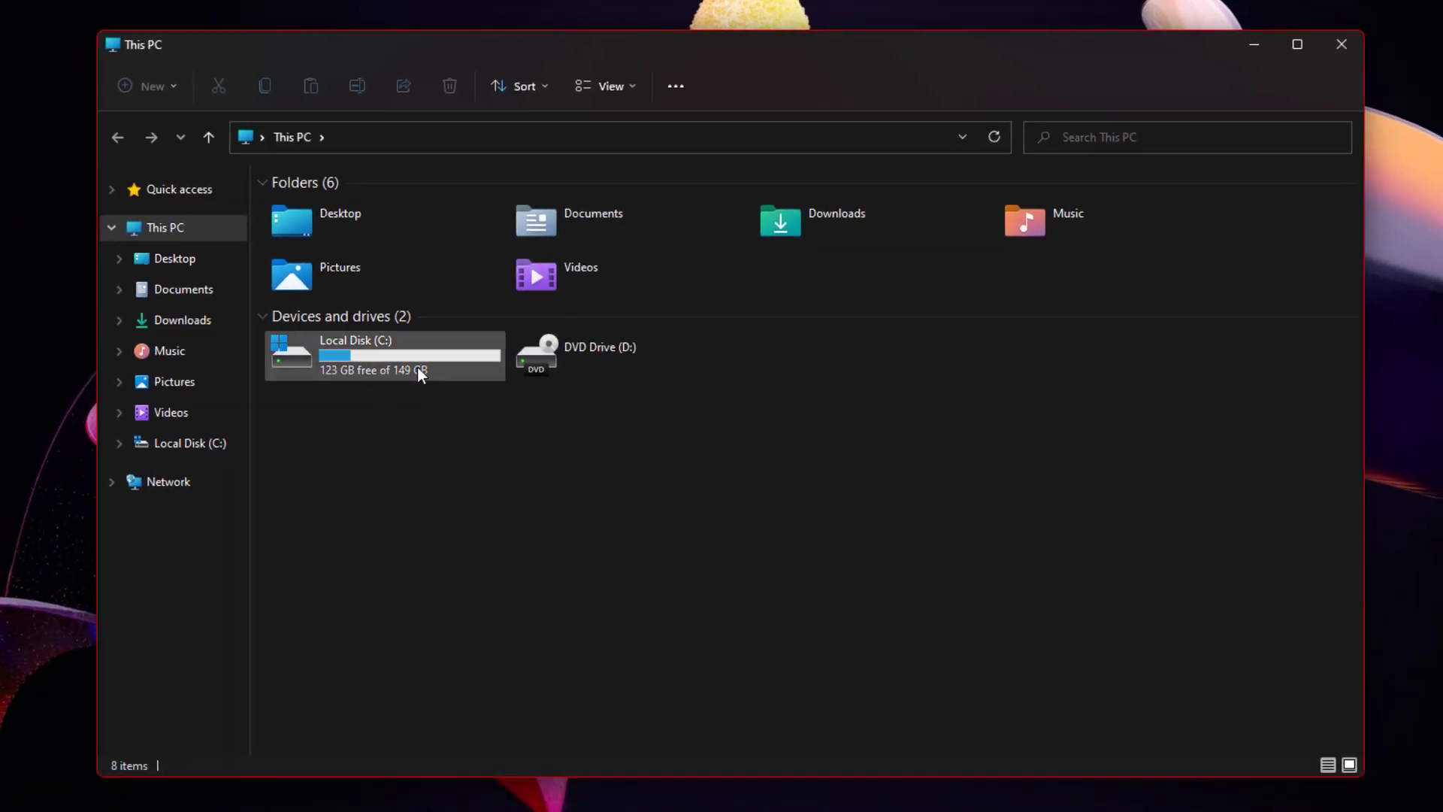
double_click(417, 366)
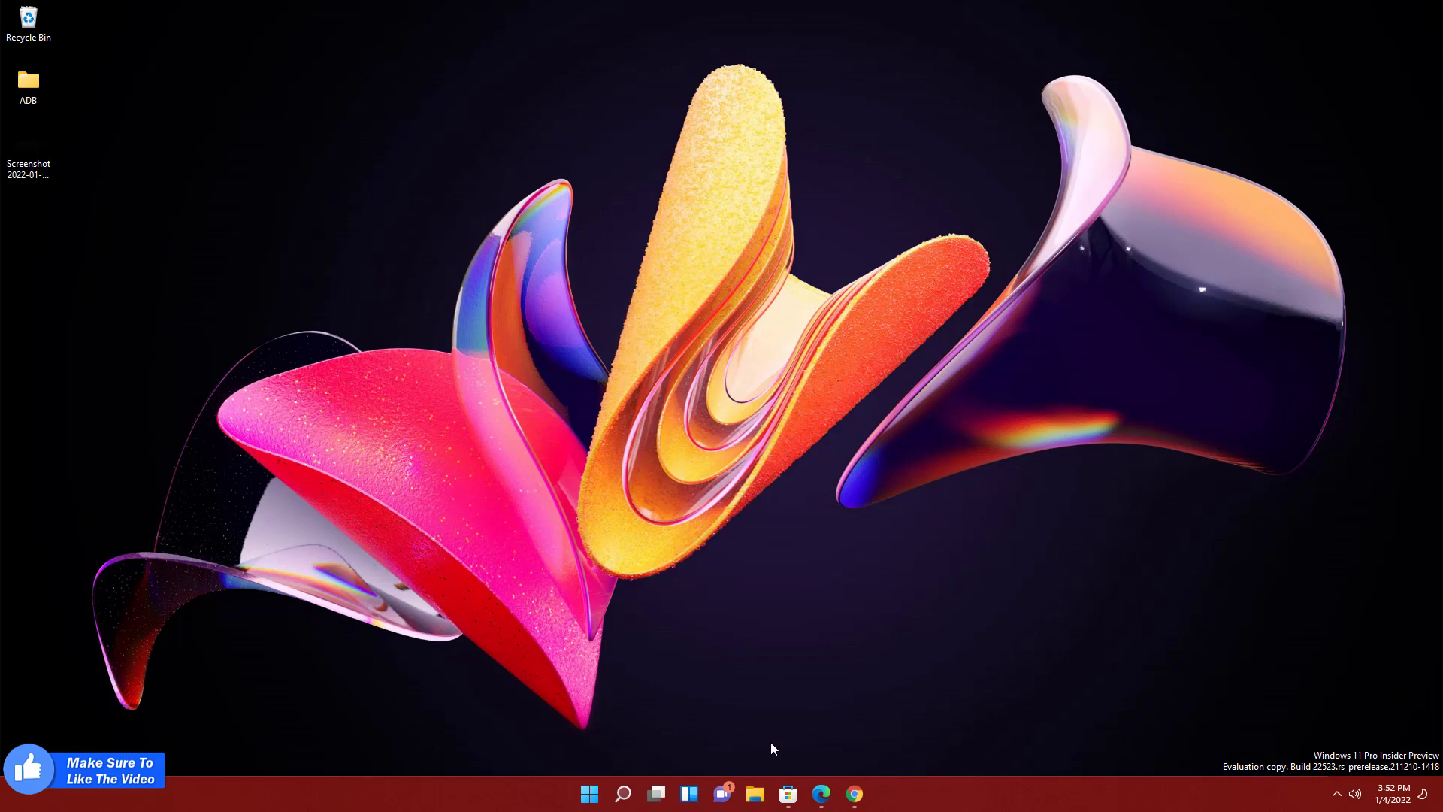
Open File Explorer and preview Microsoft Store, then snap Edge to the left half with Microsoft Store in the right half.
key("super+e")
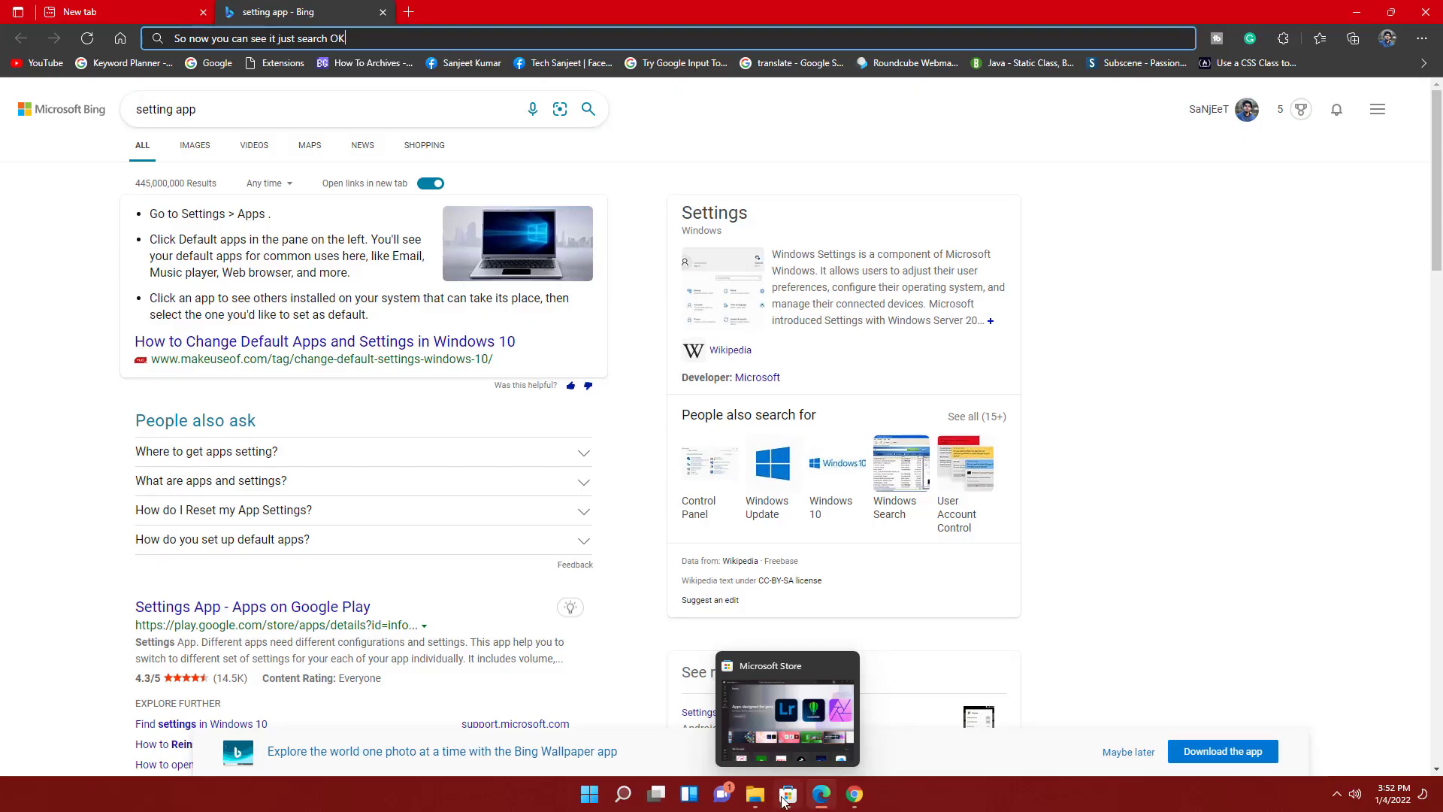
left_click(782, 800)
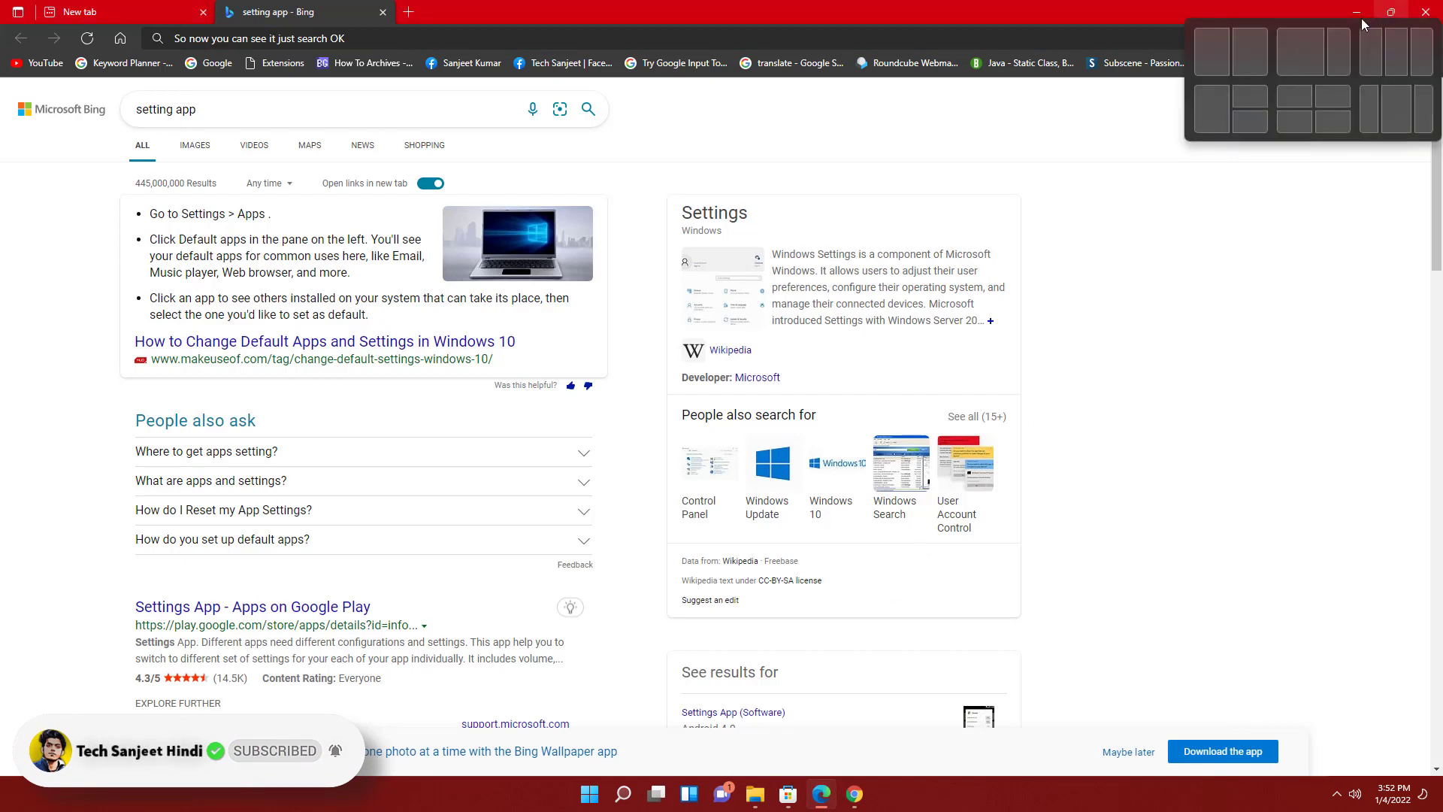
left_click(1218, 56)
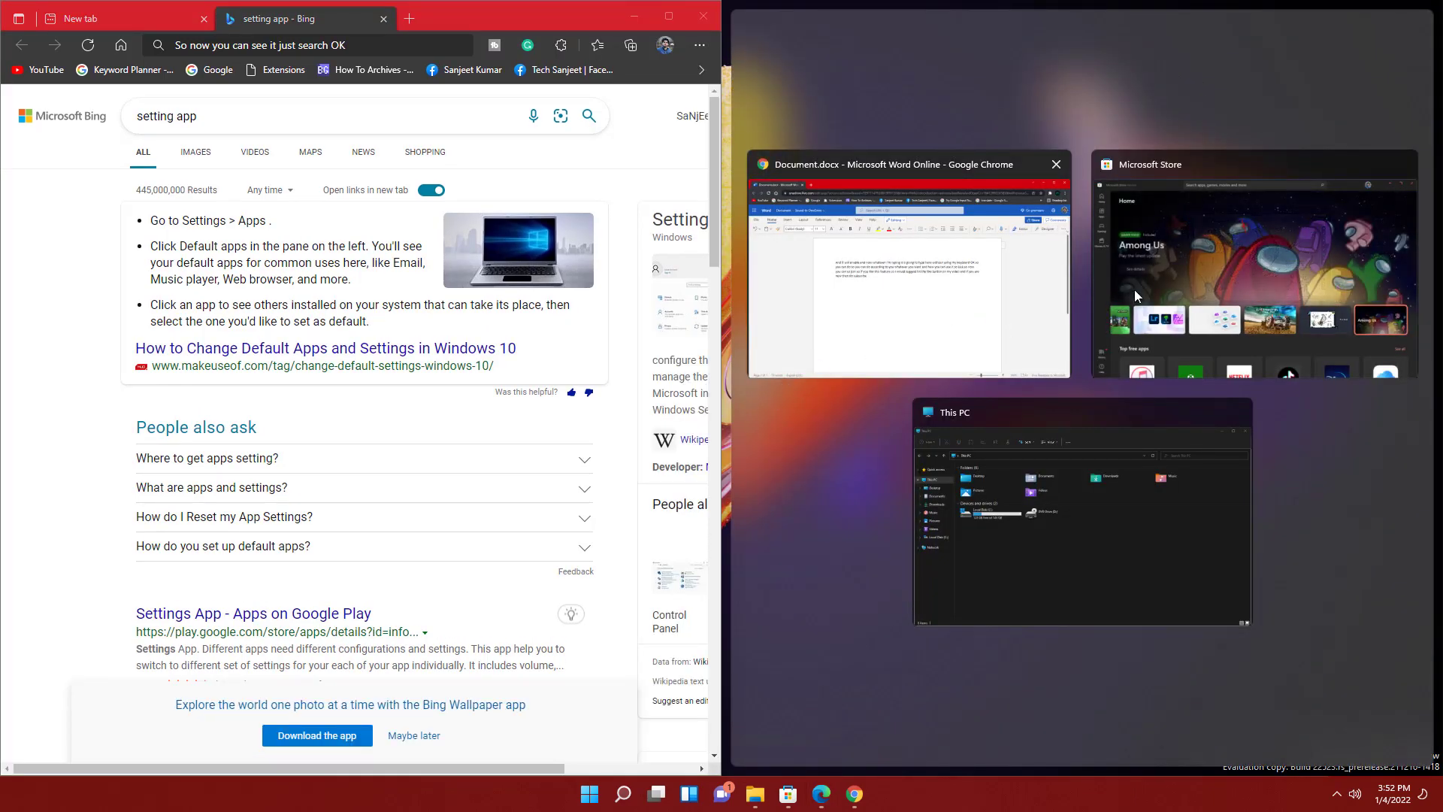
left_click(1182, 278)
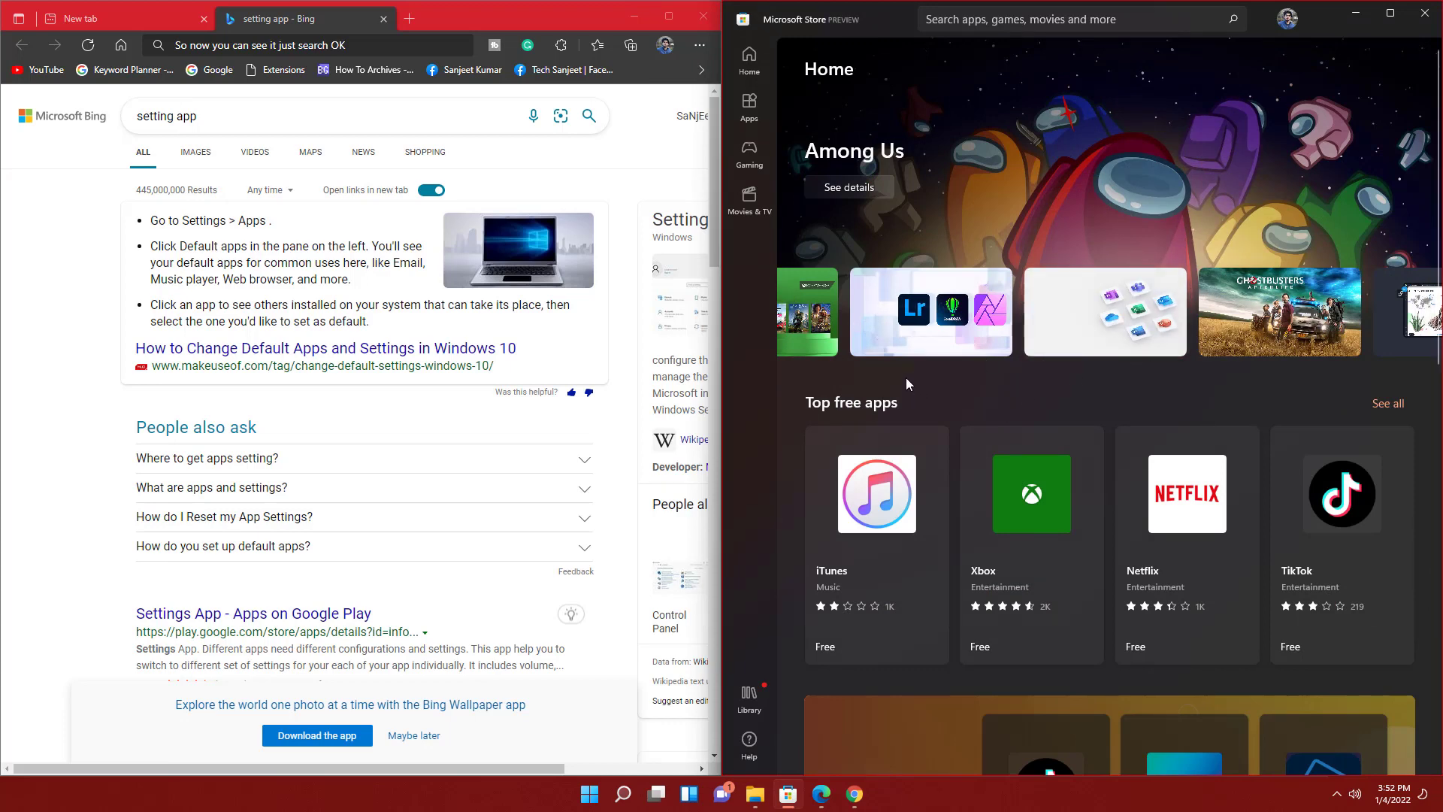
Snap the Edge window into the bottom-right quarter of the screen, then minimize all windows to the desktop.
mouse_move(674, 23)
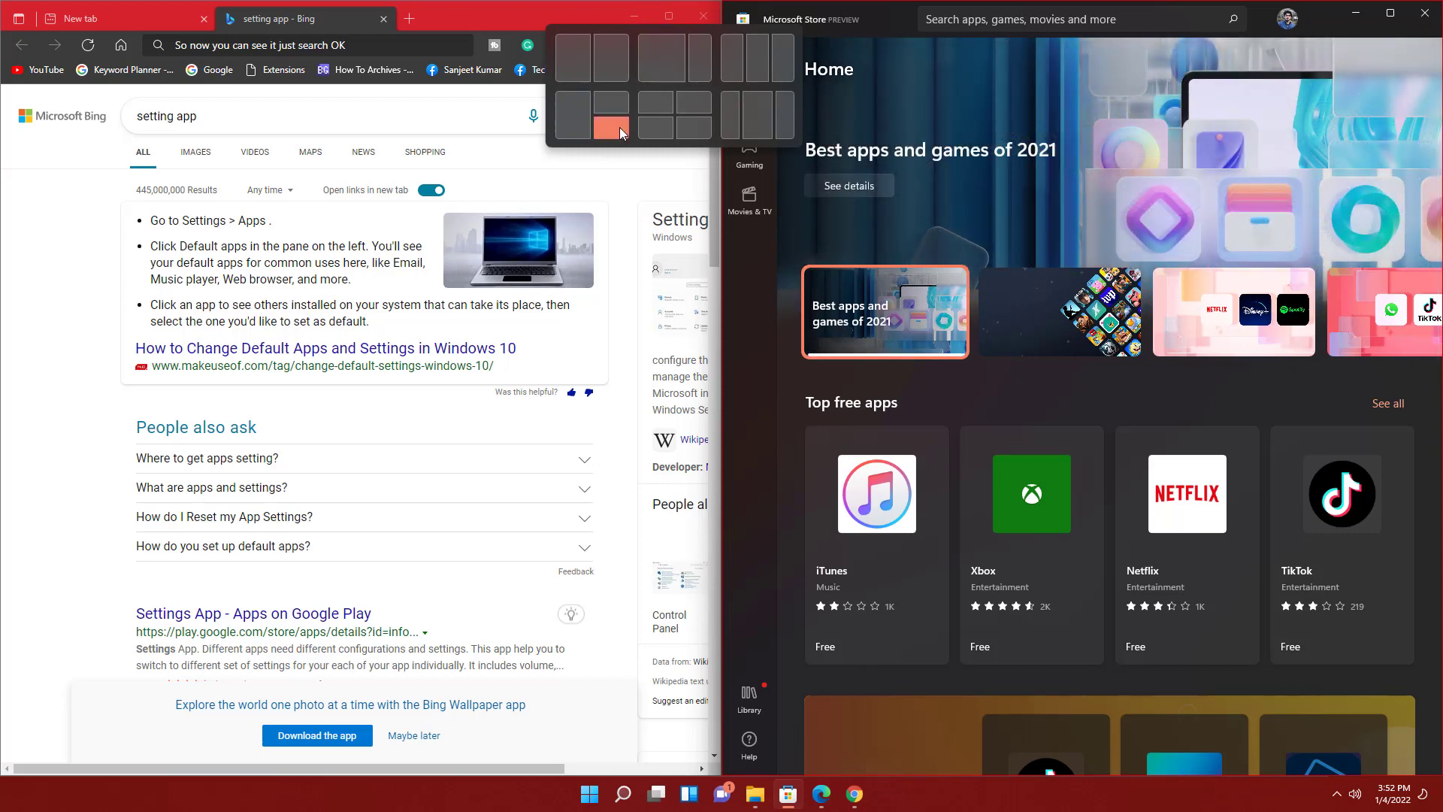
left_click(619, 128)
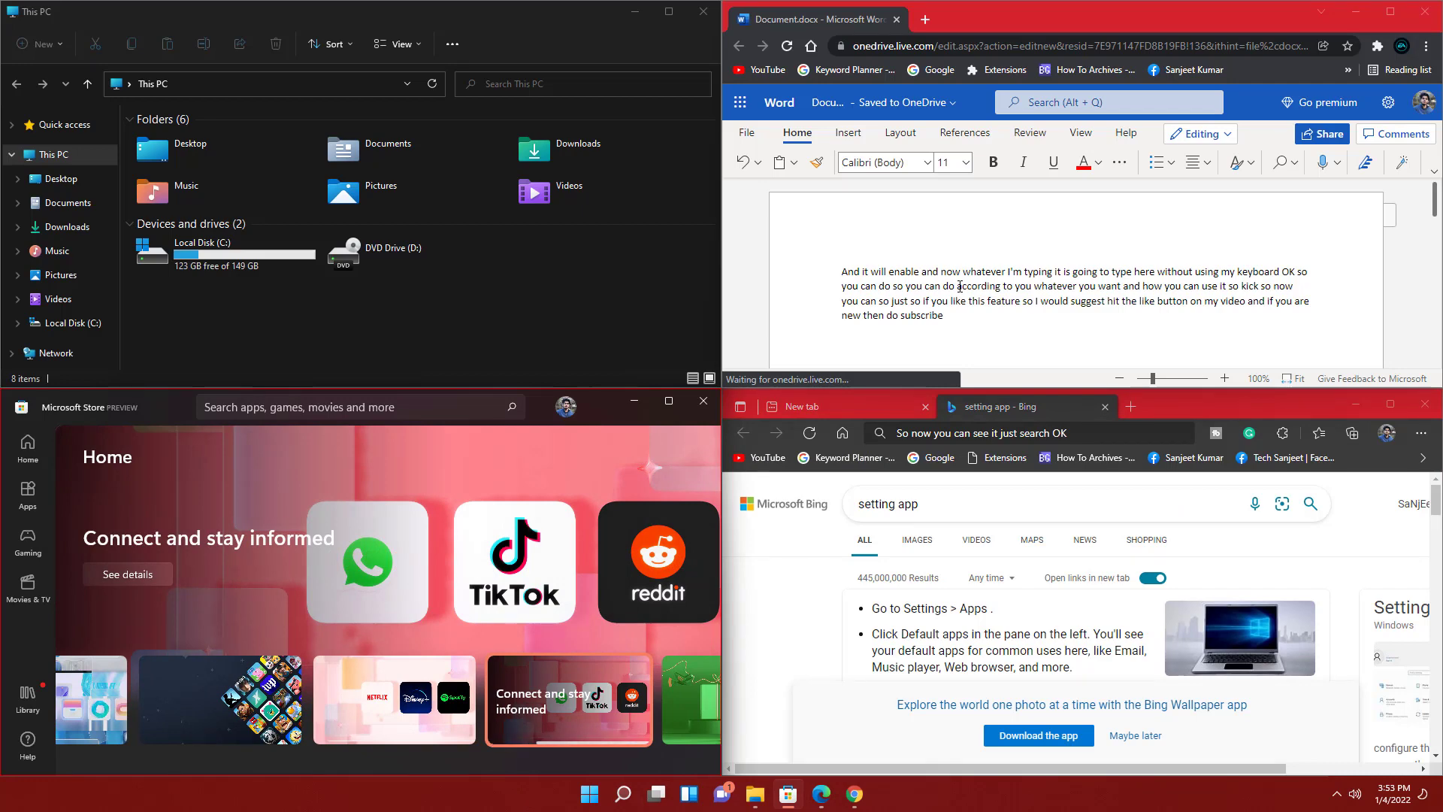
key("super+d")
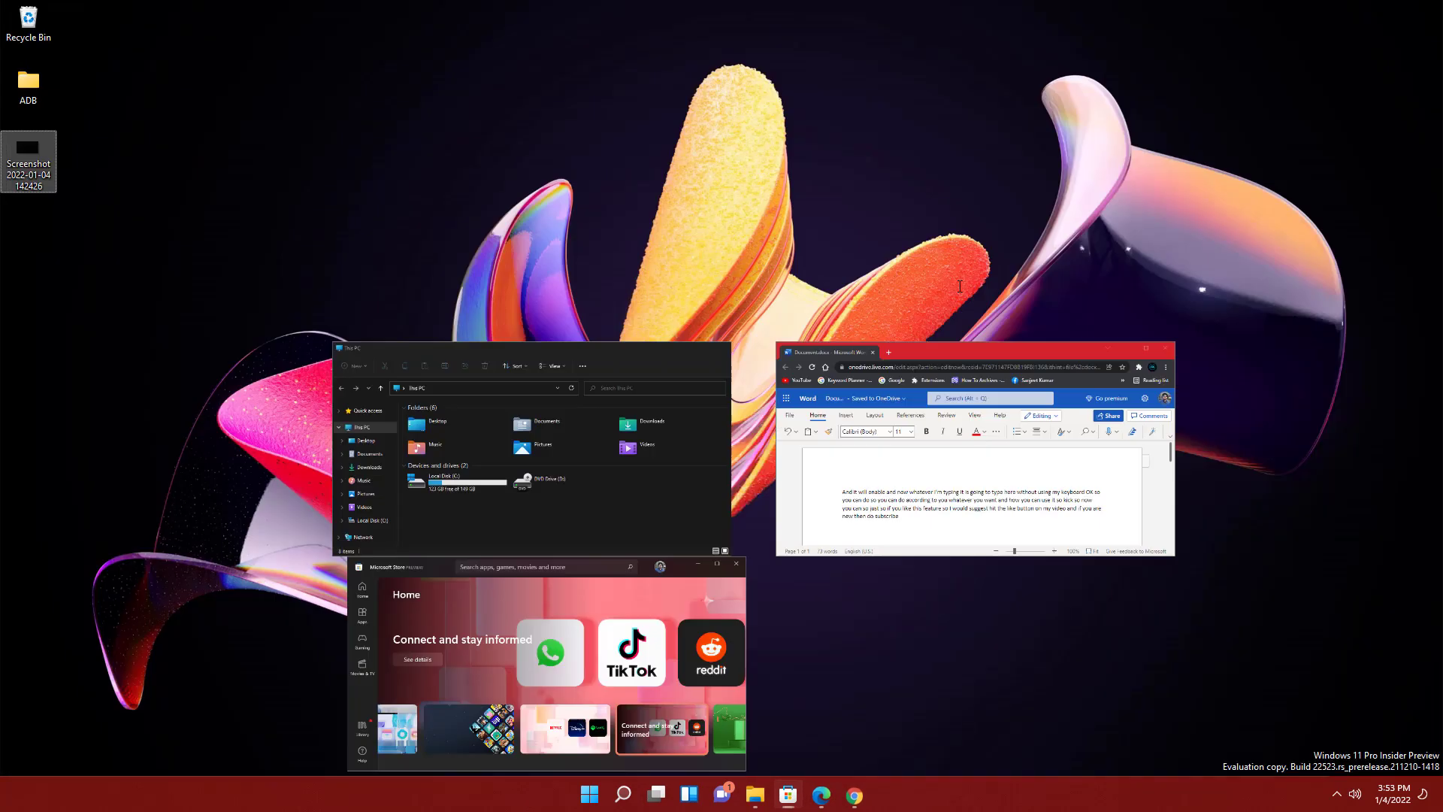
Preview the Microsoft Store window and its snapped window group from the taskbar.
mouse_move(791, 792)
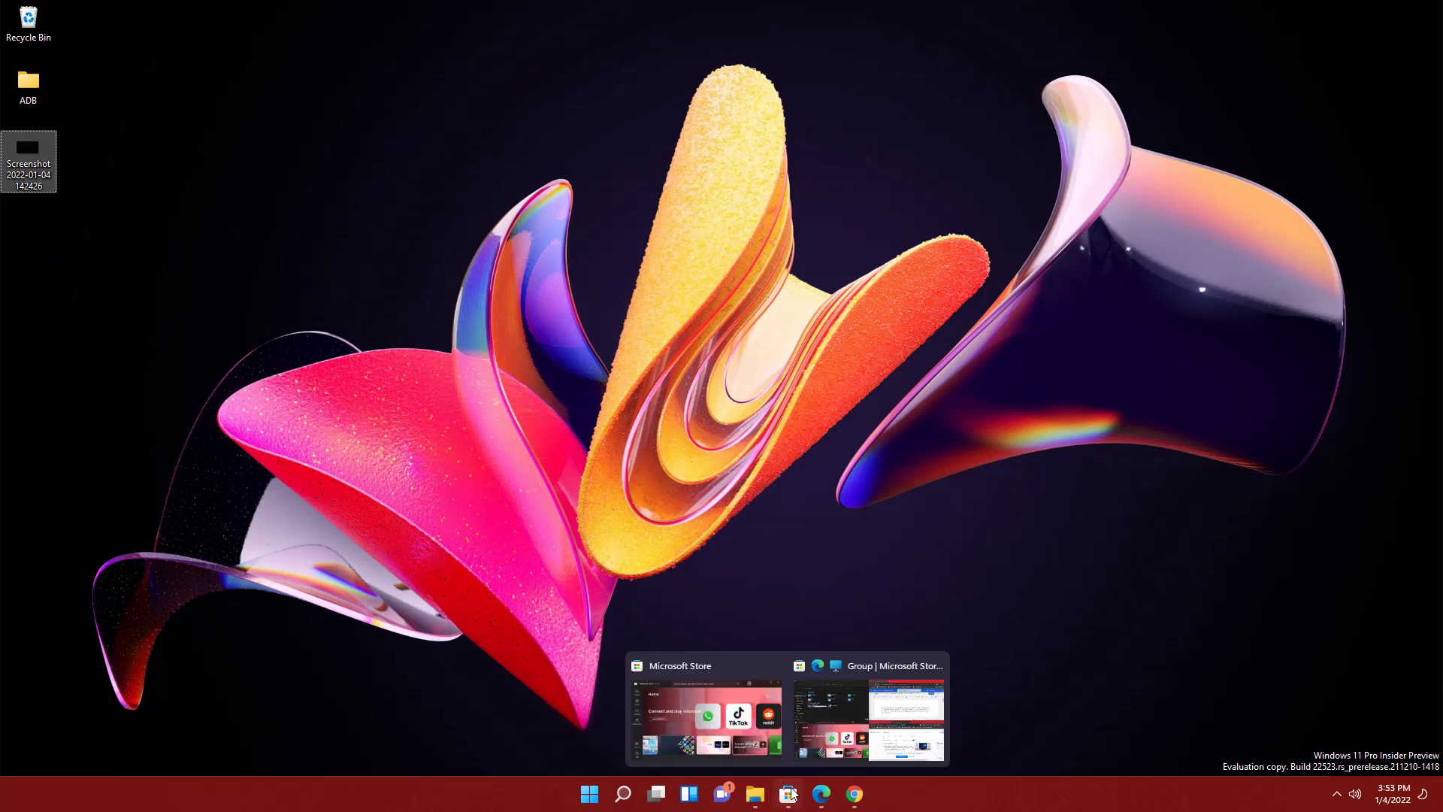
mouse_move(719, 707)
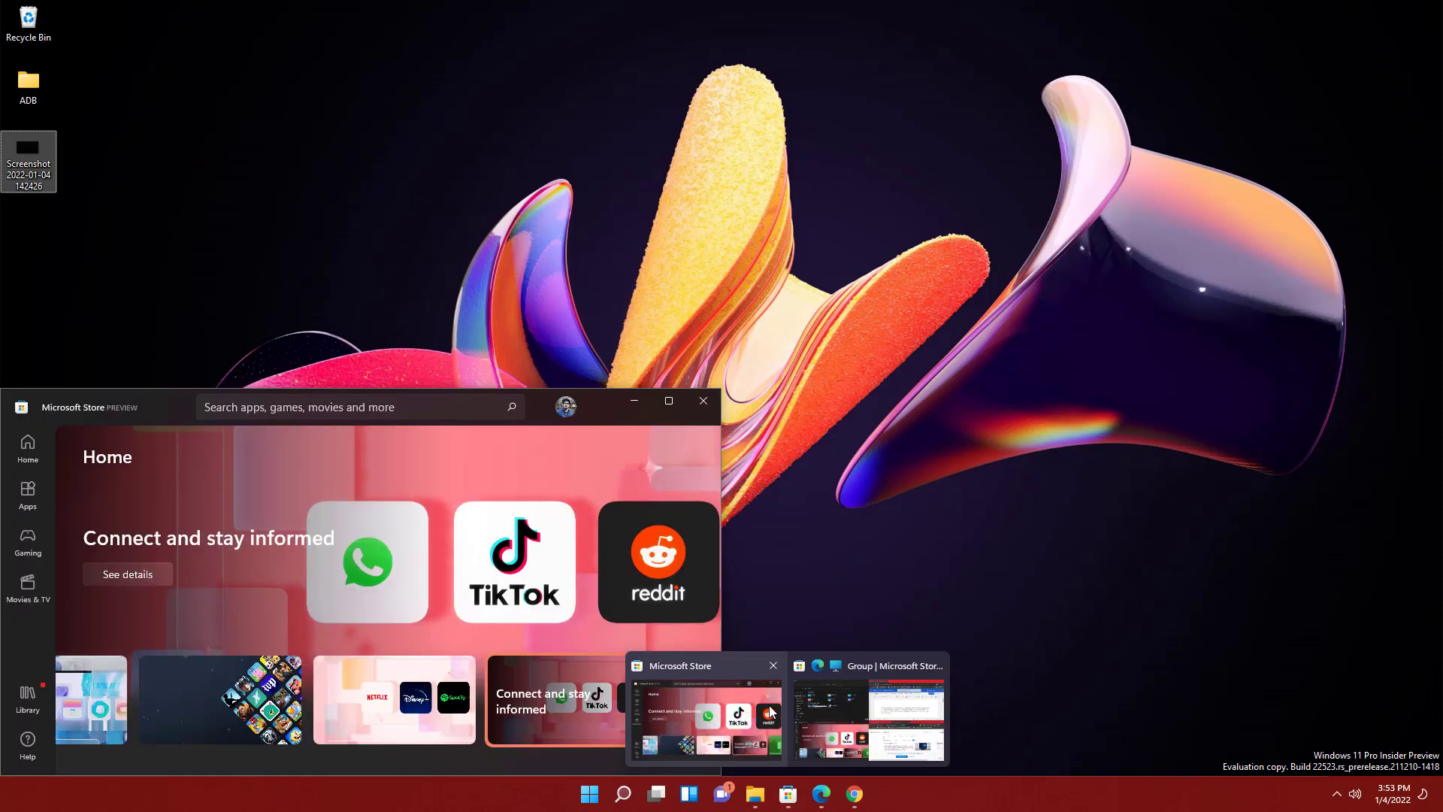
mouse_move(866, 720)
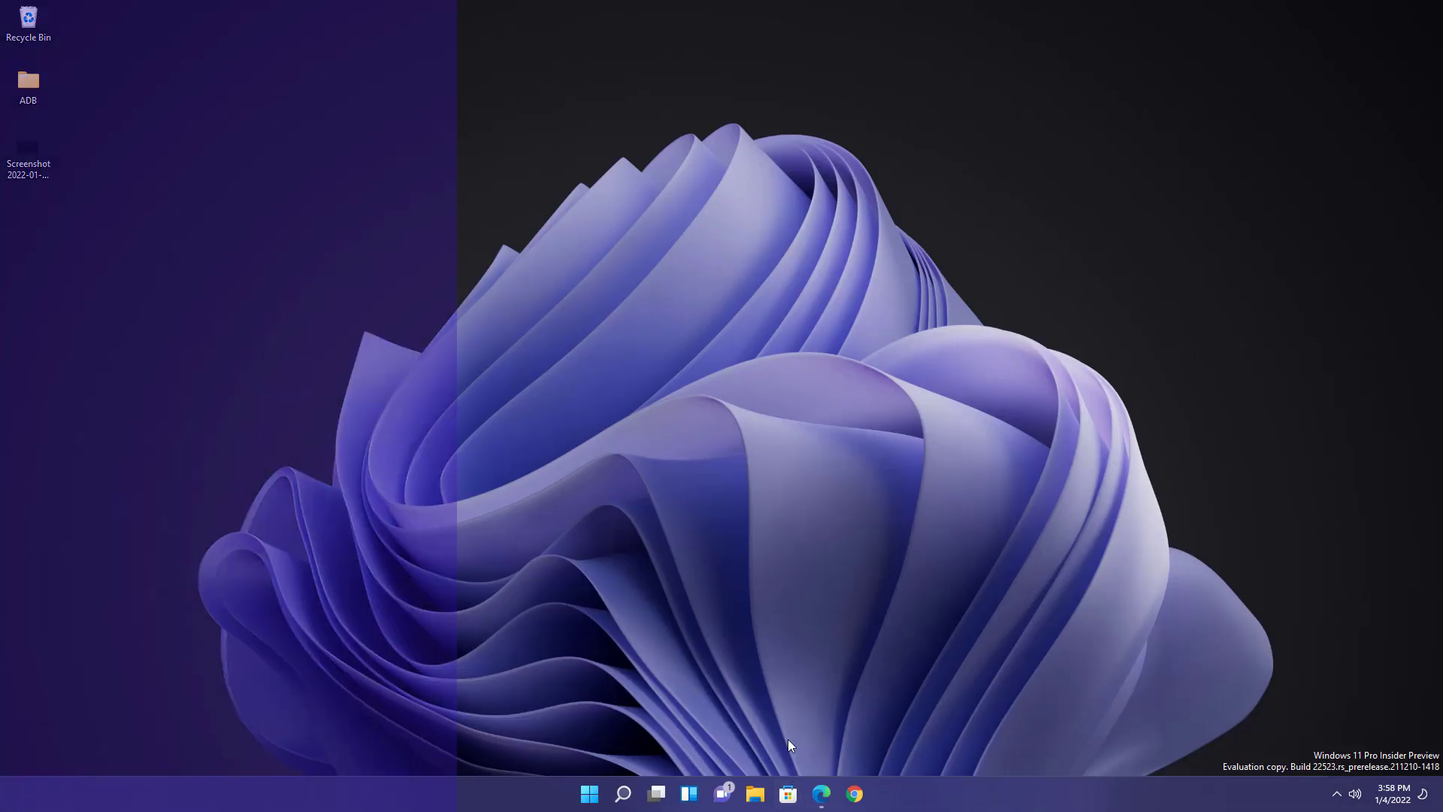
Open Microsoft Store and view the Xbox app's page from the top free apps in the Apps section.
left_click(787, 795)
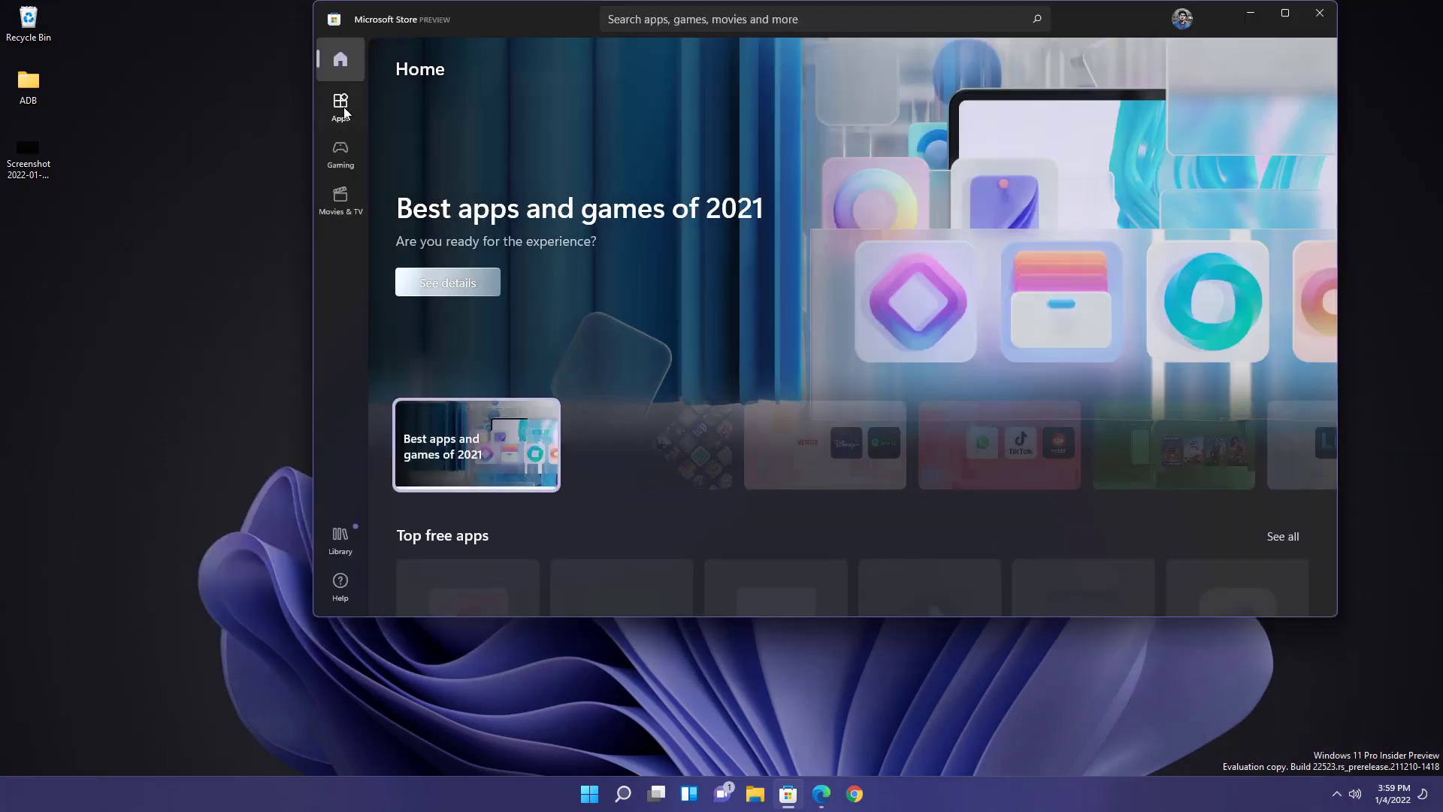
left_click(343, 109)
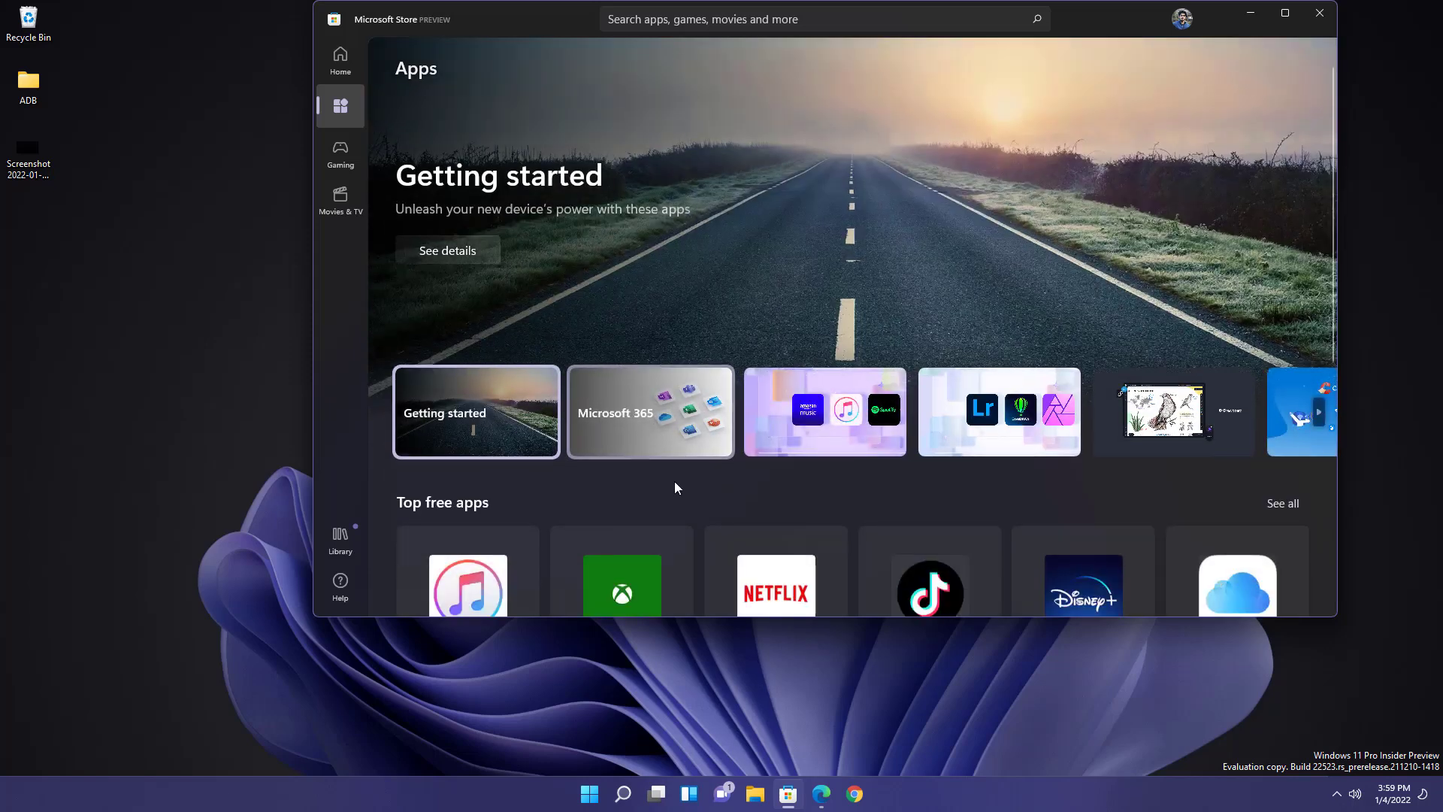
scroll(637, 406, "down", 3)
left_click(635, 389)
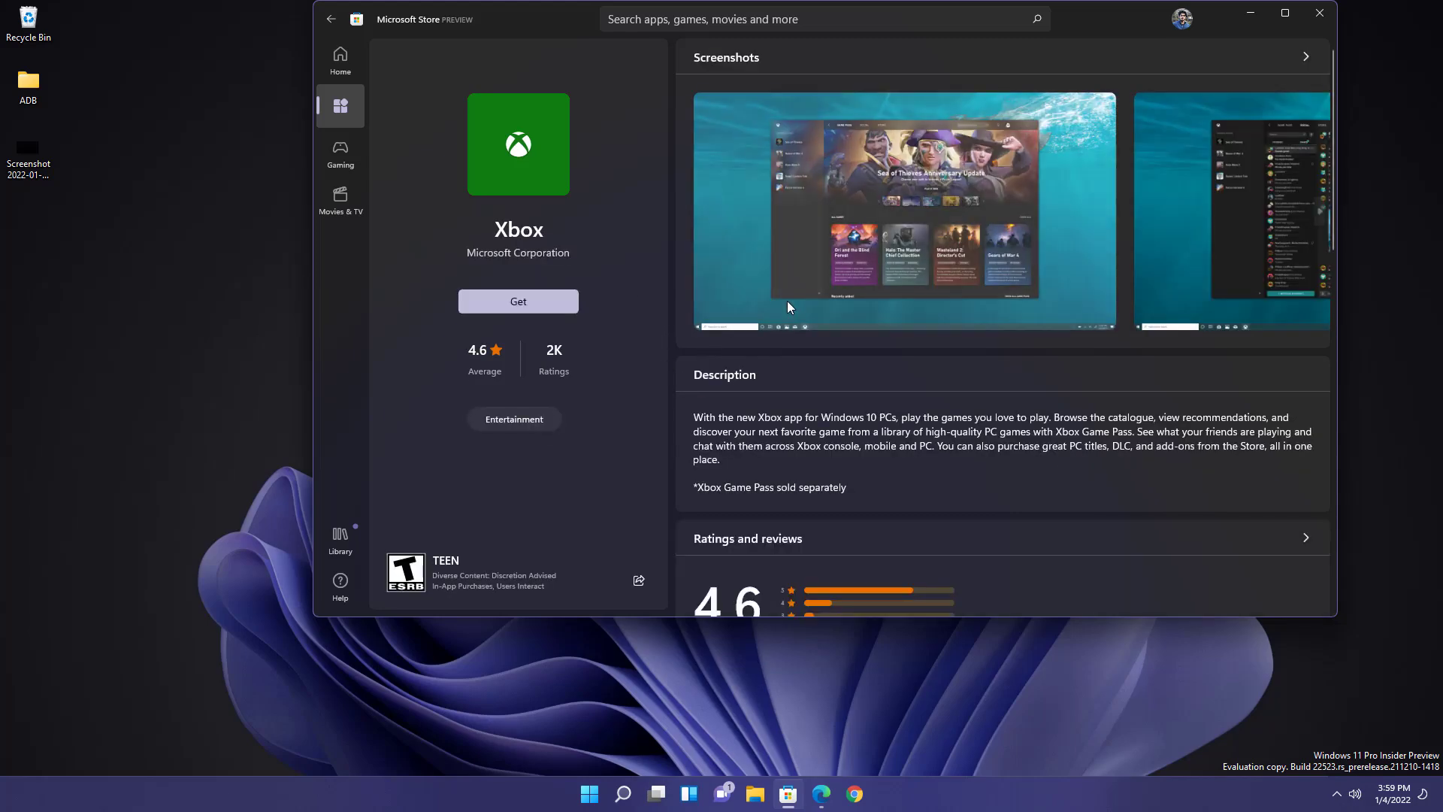
Review the Xbox app's full store page, then open the Movies & TV section.
scroll(910, 436, "down", 10)
scroll(908, 432, "down", 3)
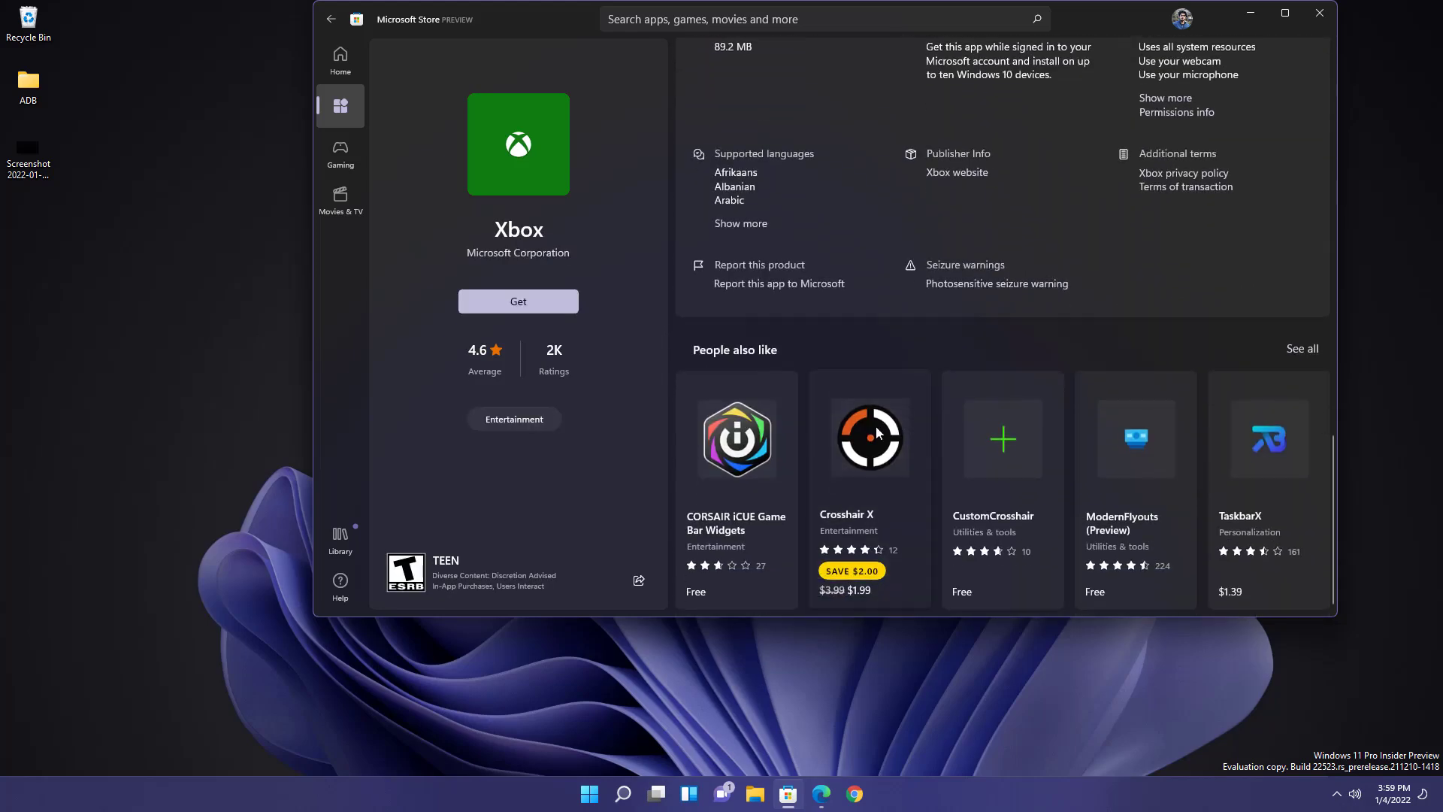
scroll(908, 432, "up", 13)
left_click(334, 207)
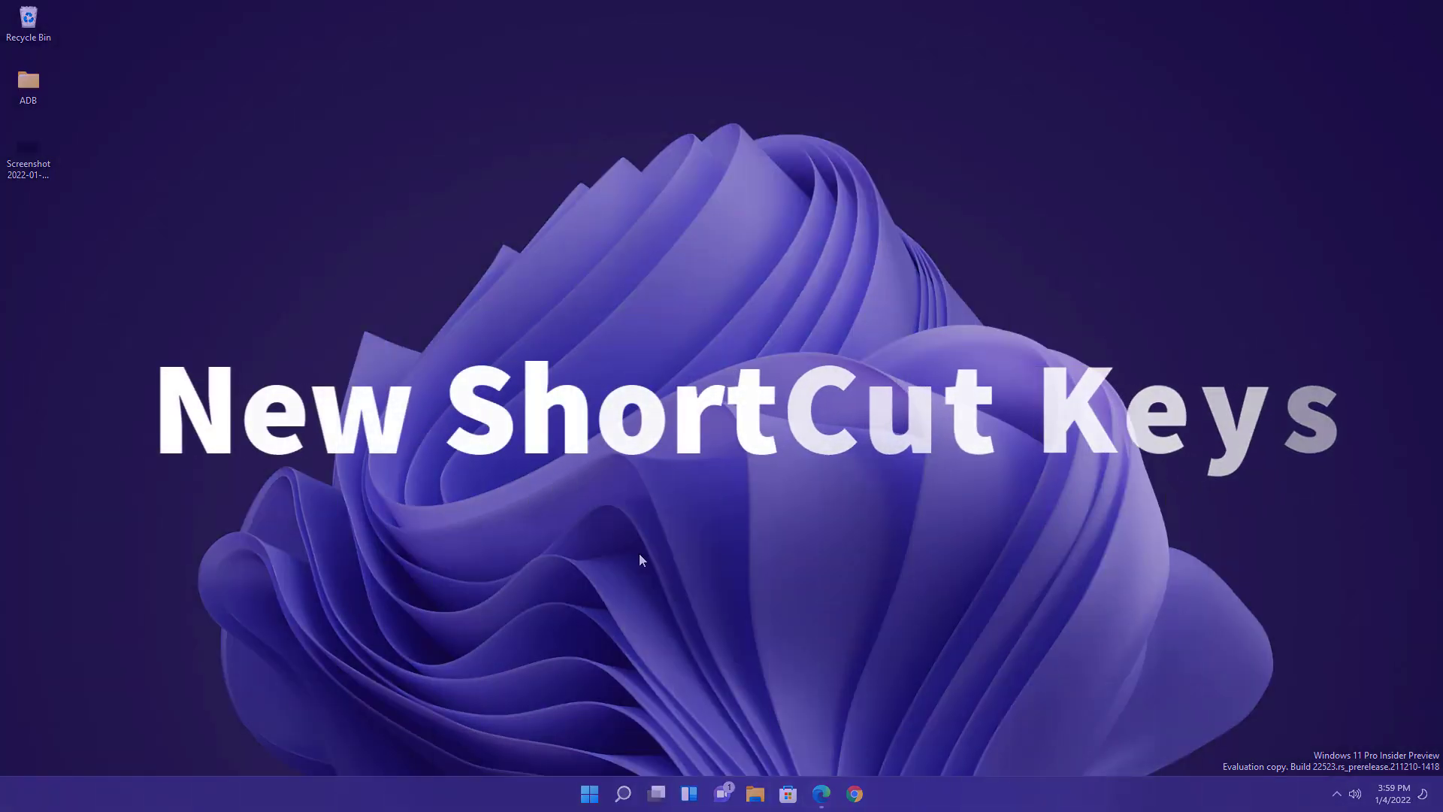
Open Windows Search and the quick settings, then dismiss both.
key("super+s")
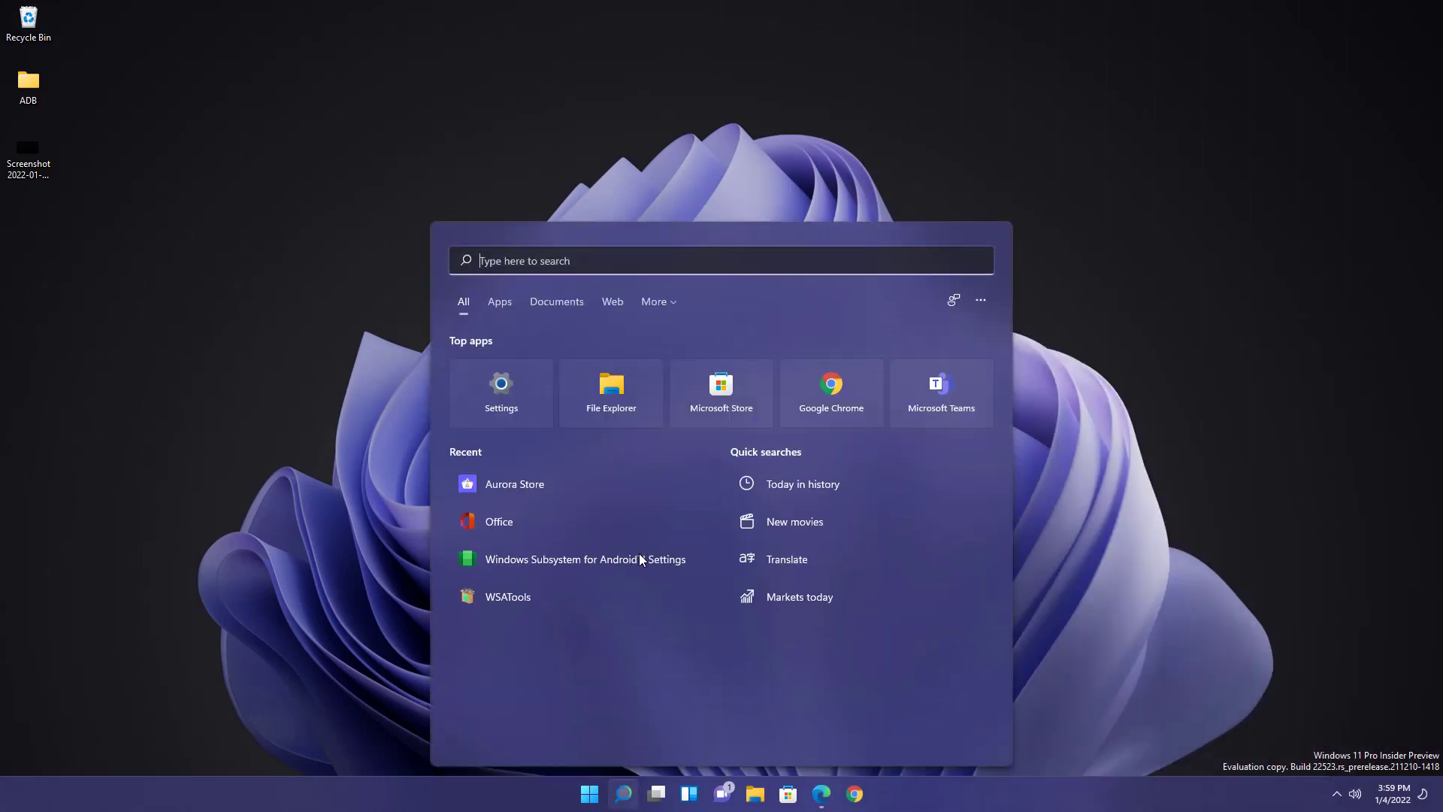
key("super+a")
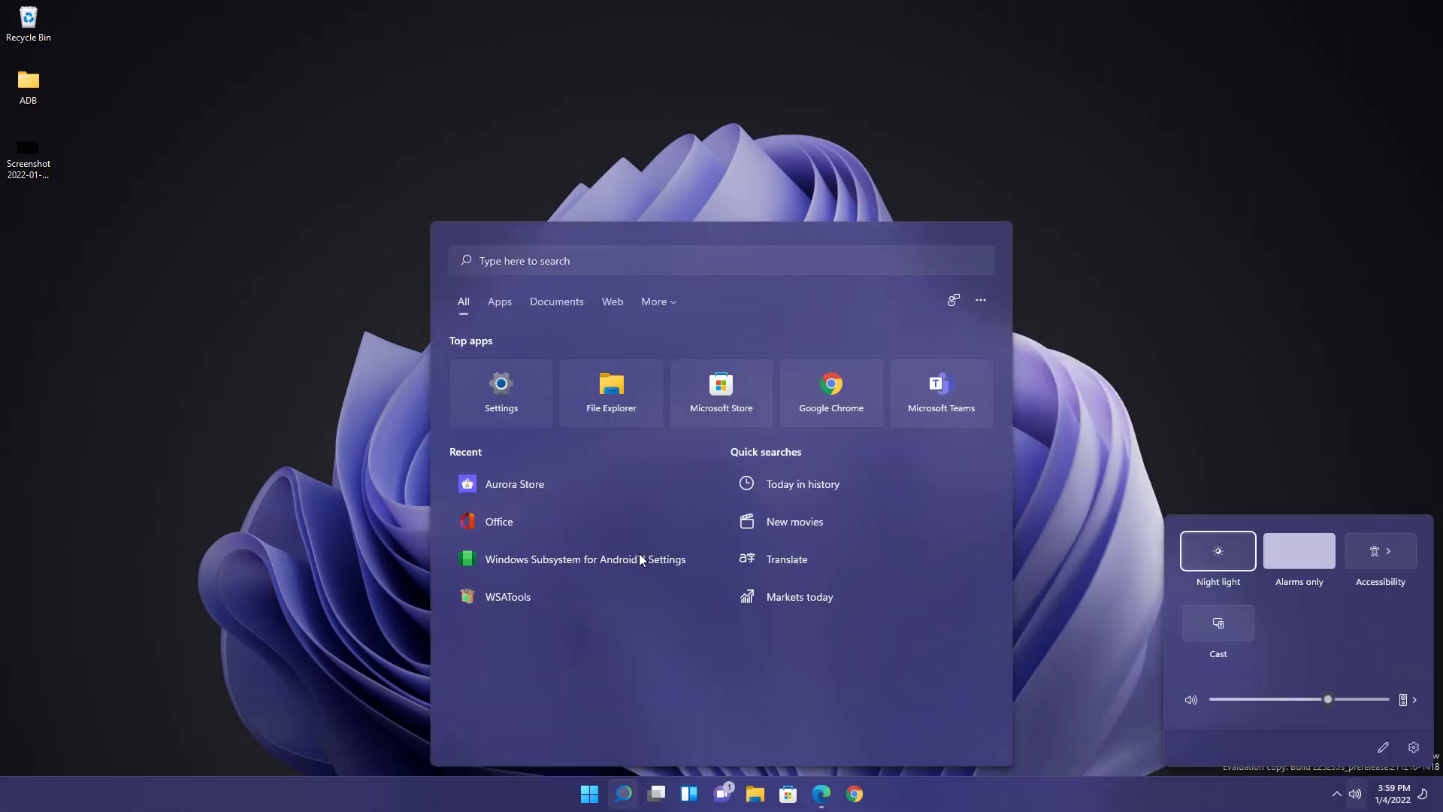
key("Escape")
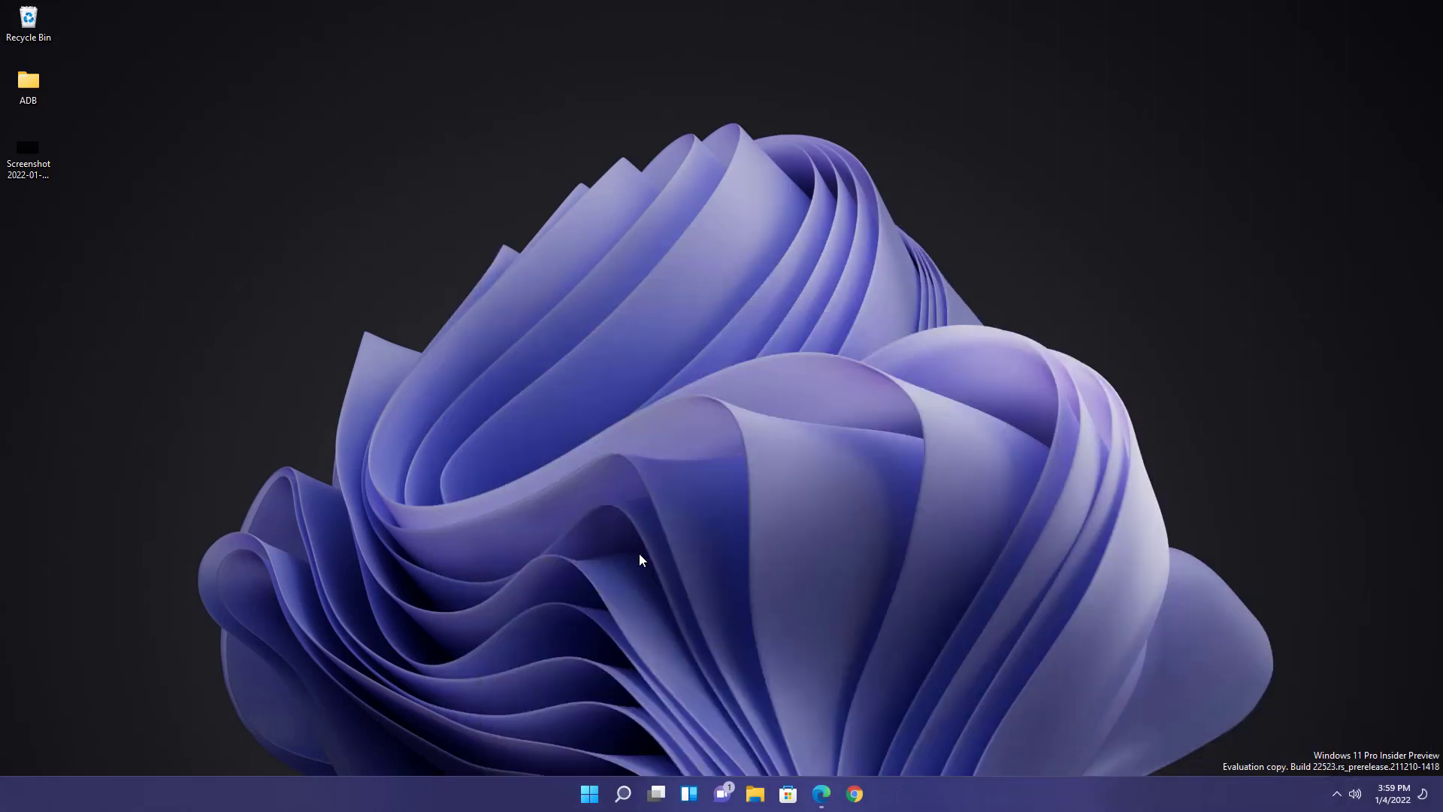
Open the Chat flyout, then show the snap layouts for the Edge window and return to the desktop.
key("super+c")
key("super+d")
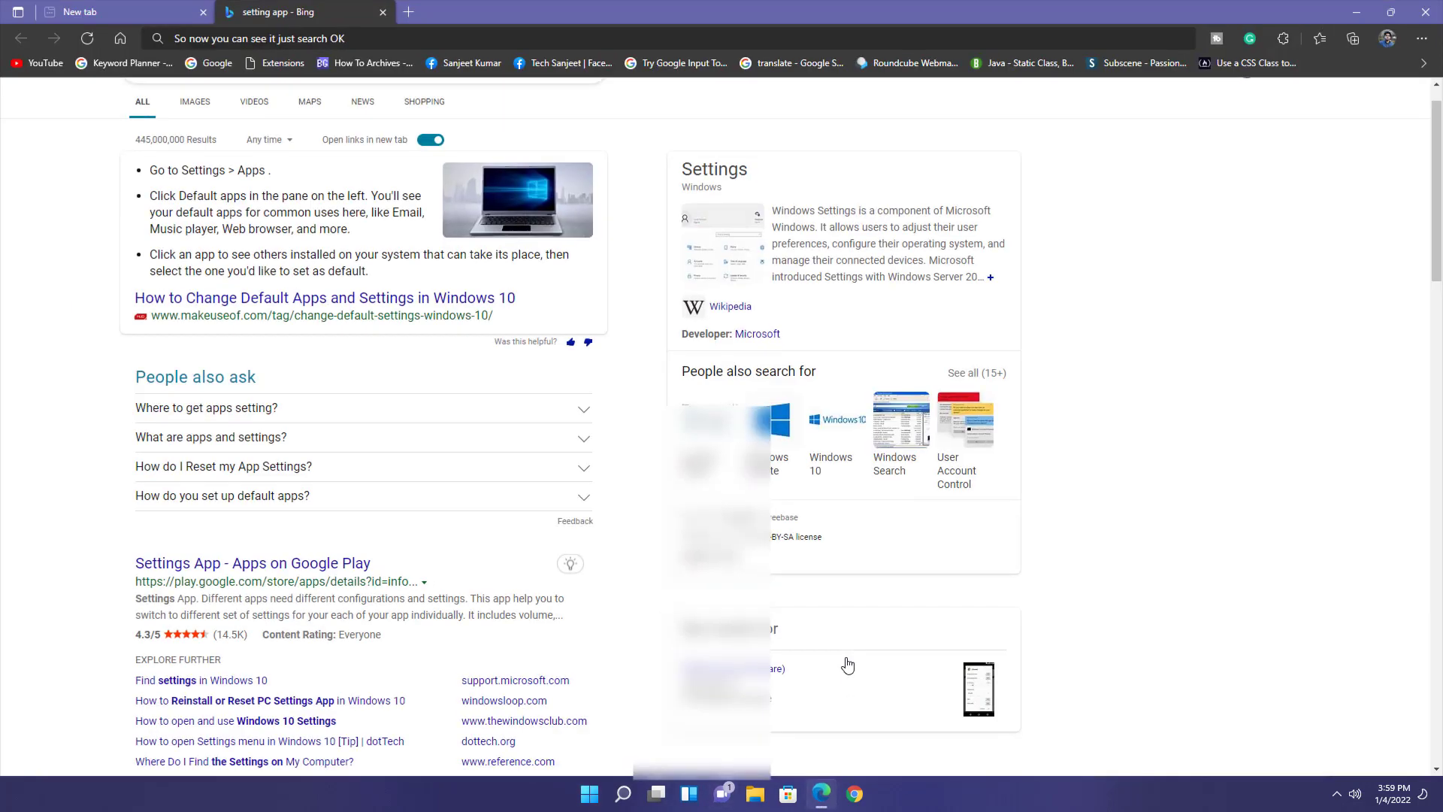
key("super+z")
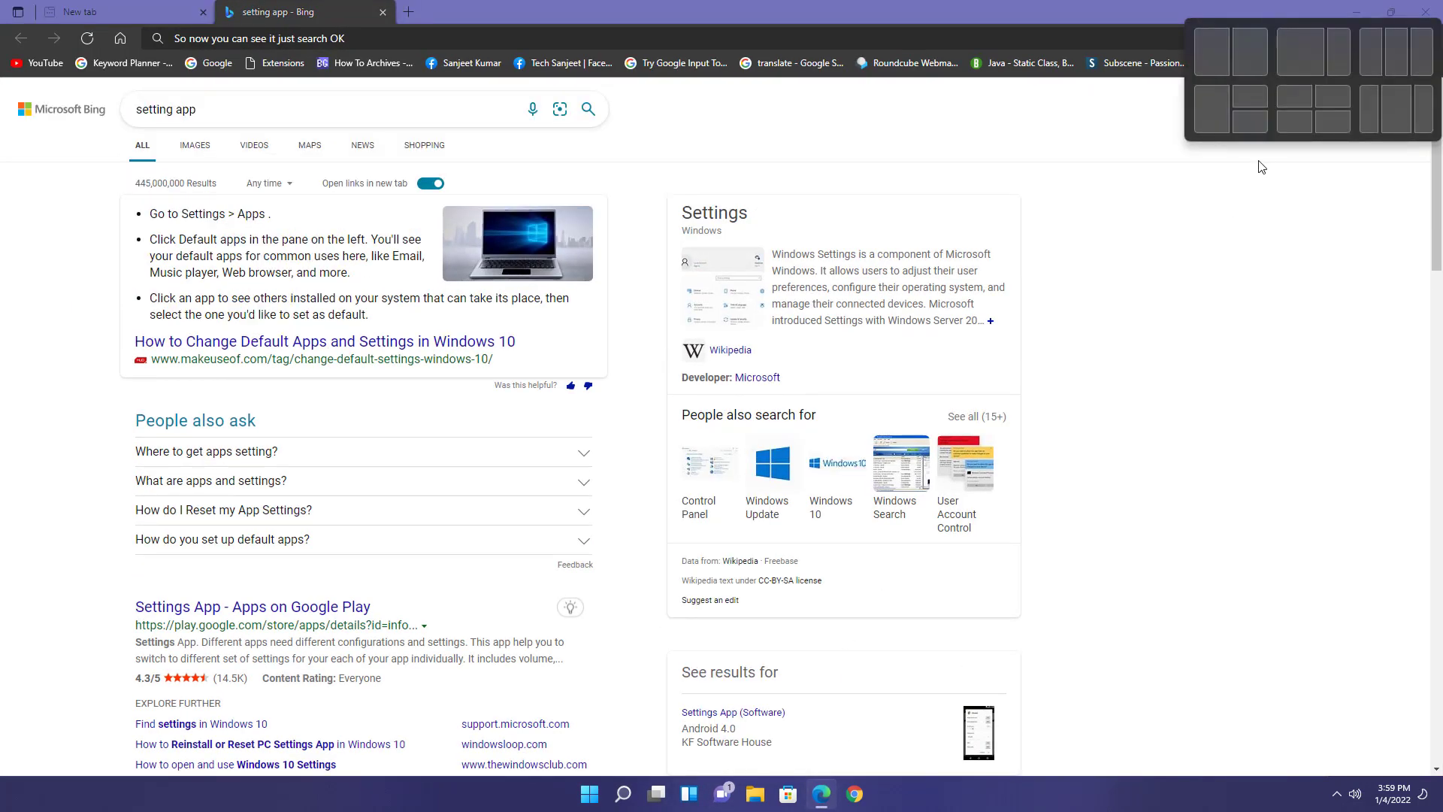
key("super+d")
Open the widgets board, then lock the PC.
key("super+w")
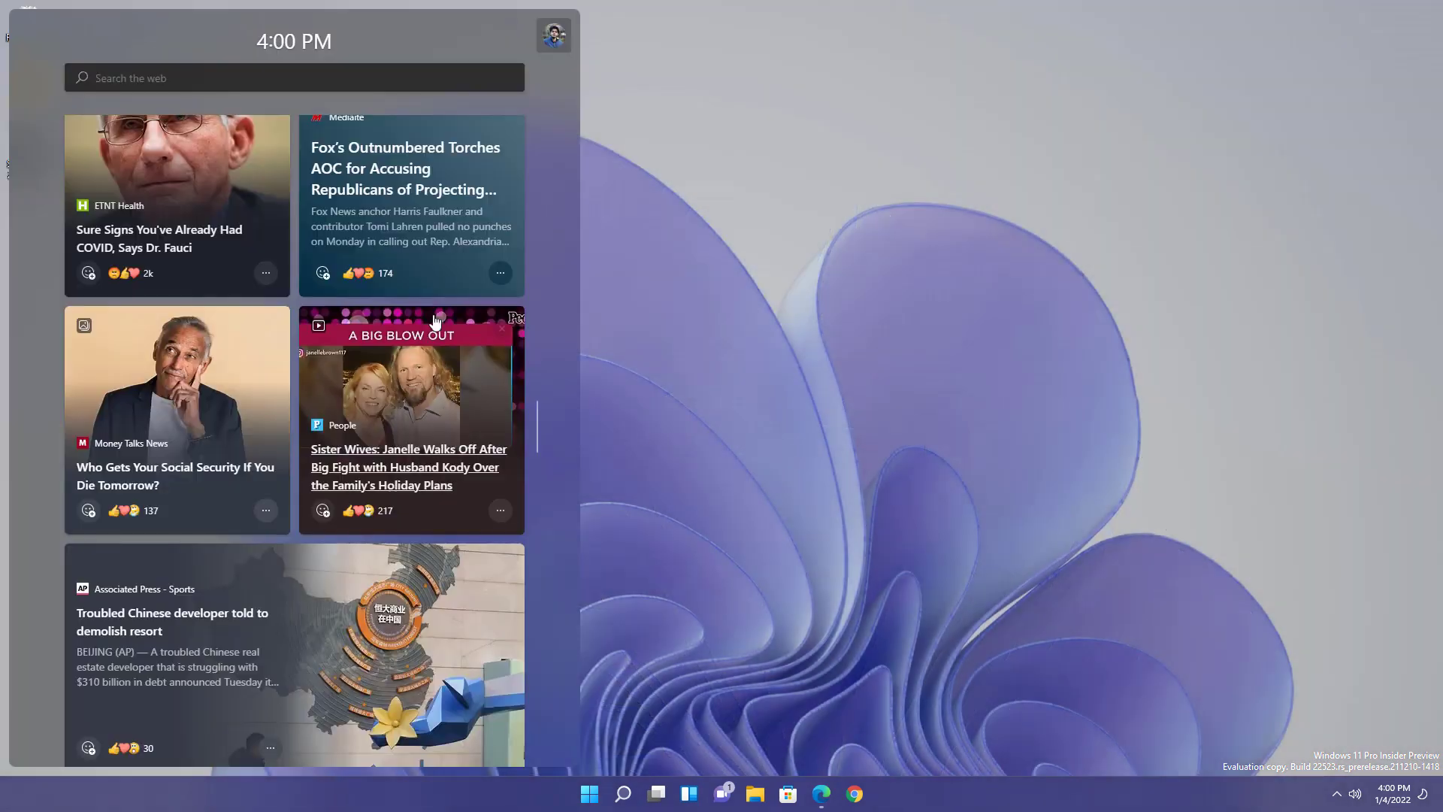
key("super+l")
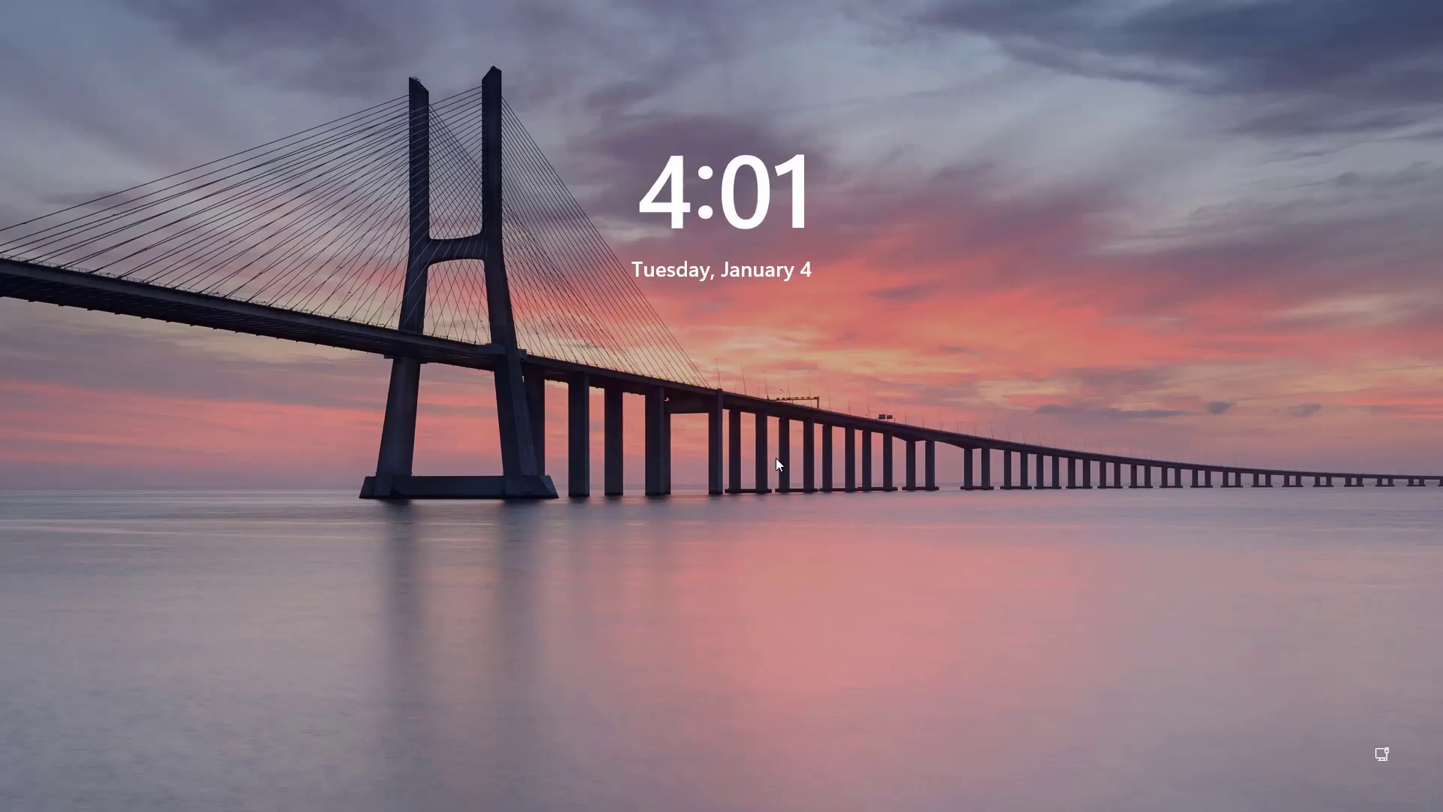